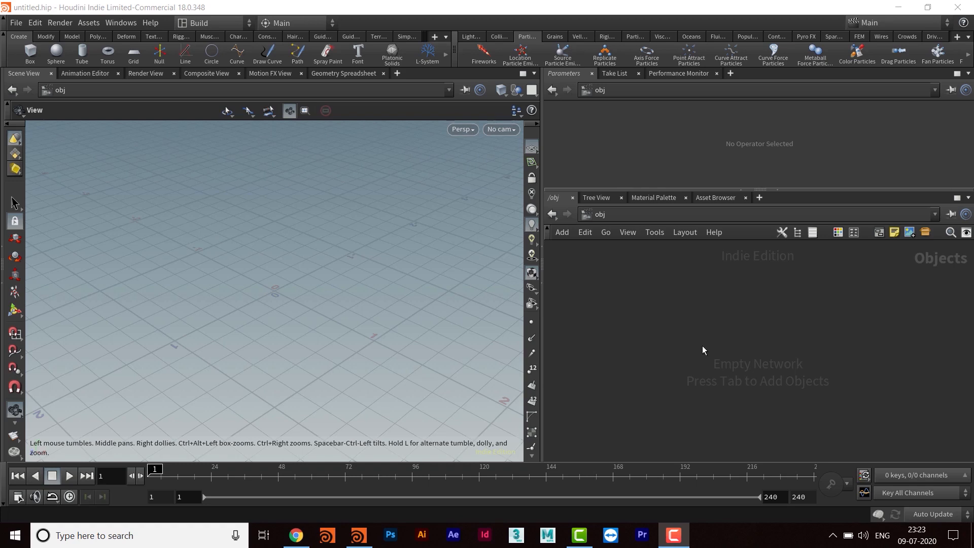
- Create a DOP Network at object level and go inside it
drag(668, 190, 668, 199)
key(Tab)
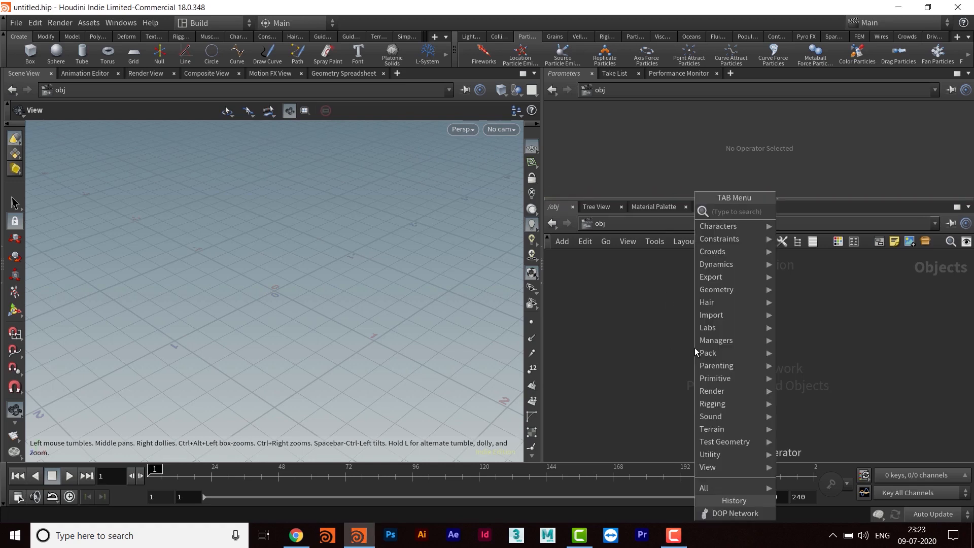
text(dop)
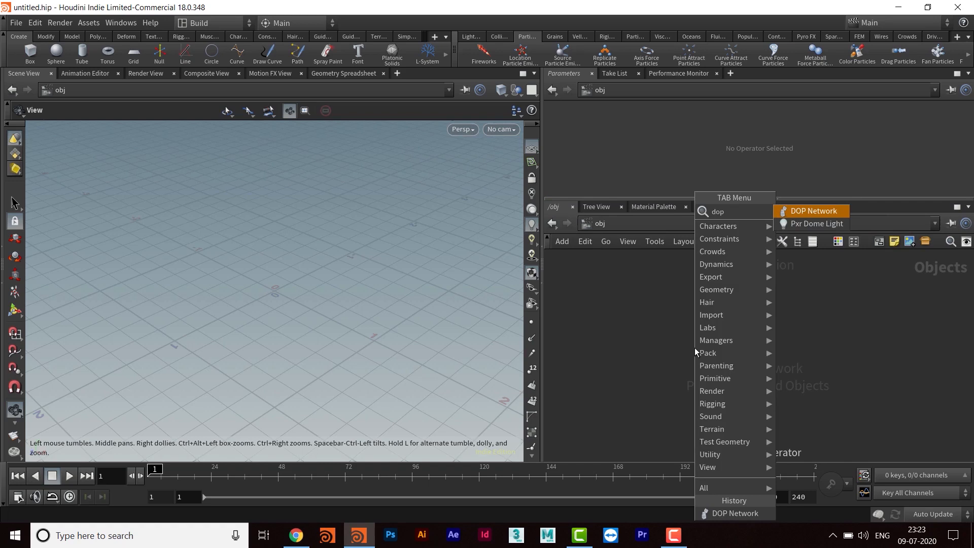
key(Return)
click(695, 348)
key(Return)
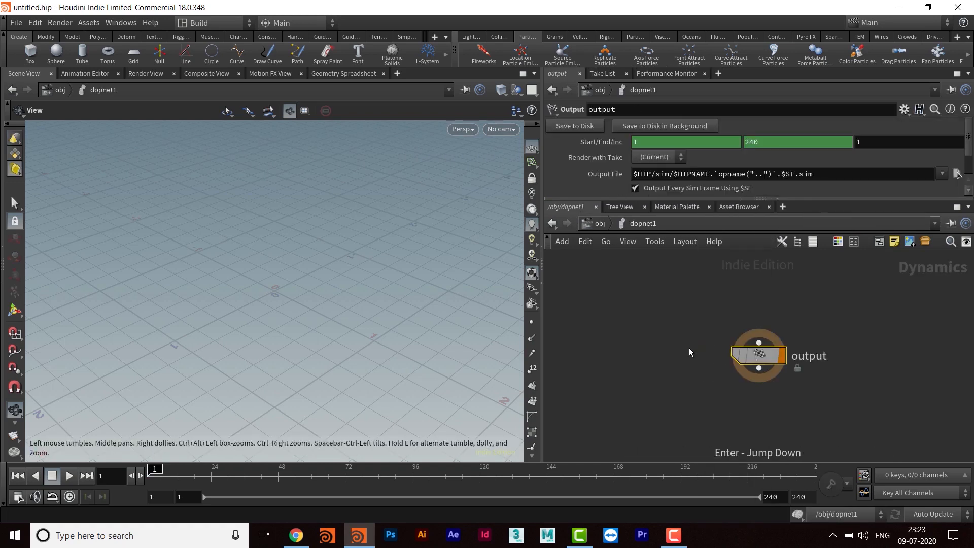
- Add a POP Location node above the output node in the DOP network
middle_drag(701, 317, 668, 406)
middle_drag(700, 335, 701, 344)
click(680, 325)
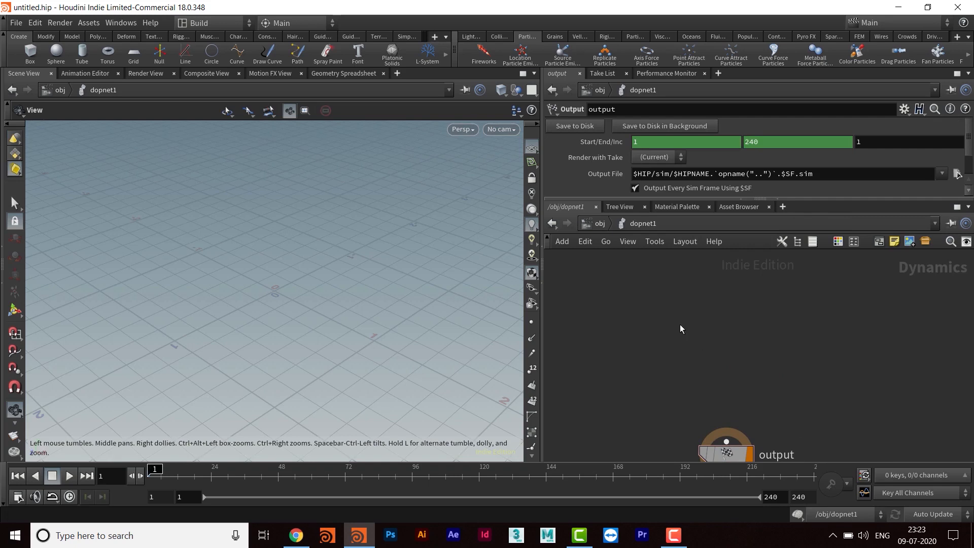
key(Tab)
text(poploca)
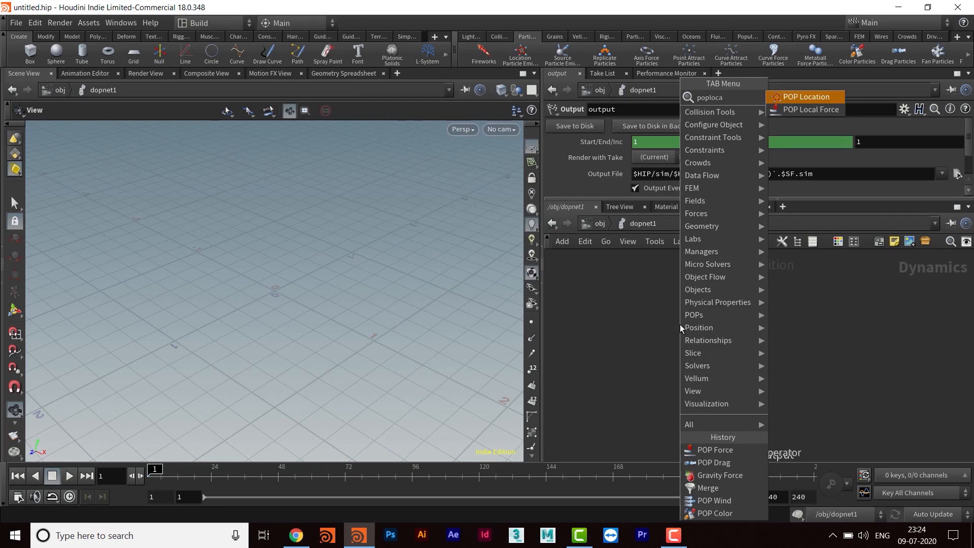
key(Return)
click(680, 325)
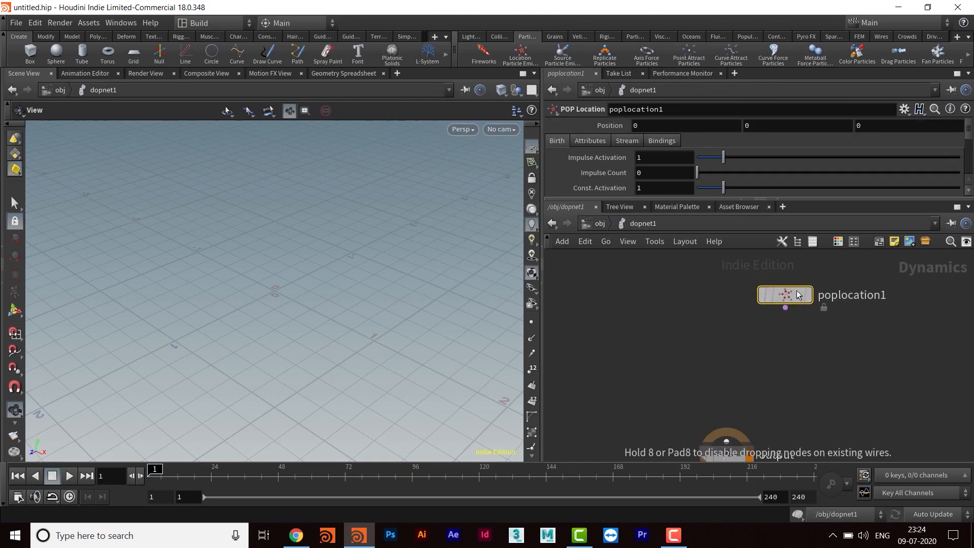
- Add a POP Object node beside the POP Location node
key(Tab)
text(popobje)
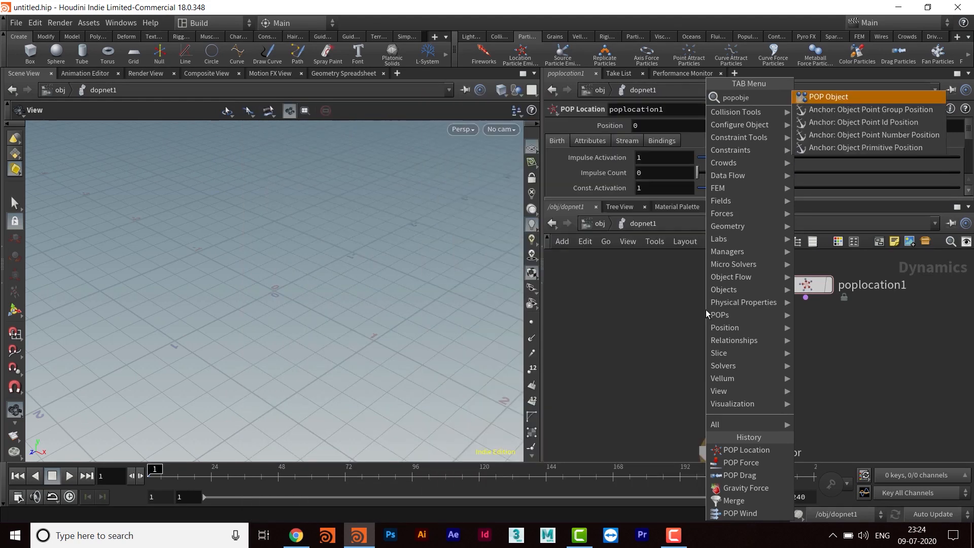
key(Return)
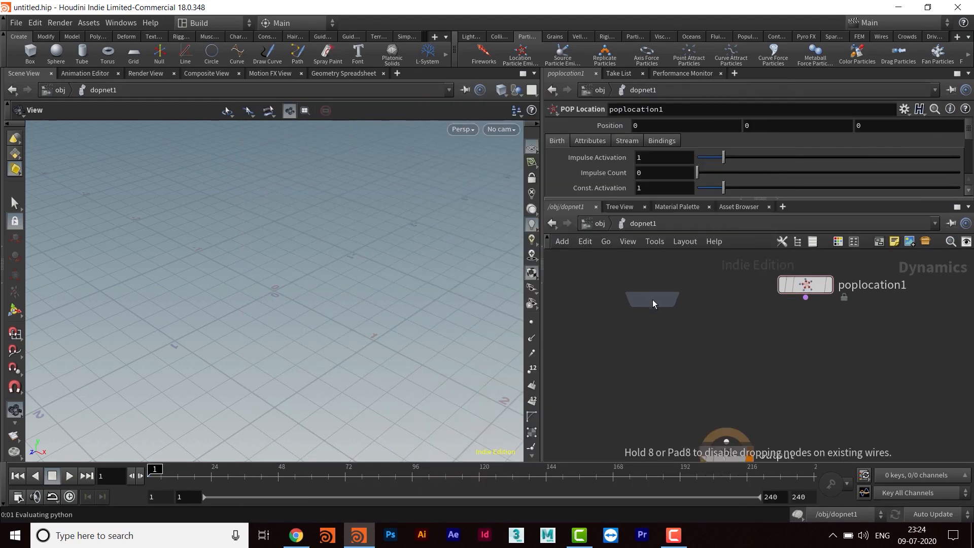
click(652, 299)
- Add a POP Solver node between the POP Object and the output node
key(Tab)
text(p)
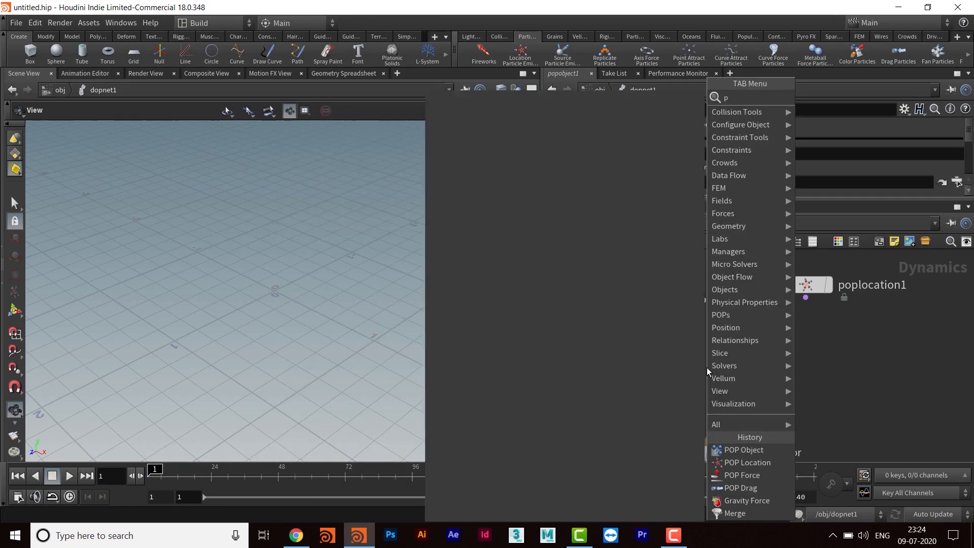
text(osol)
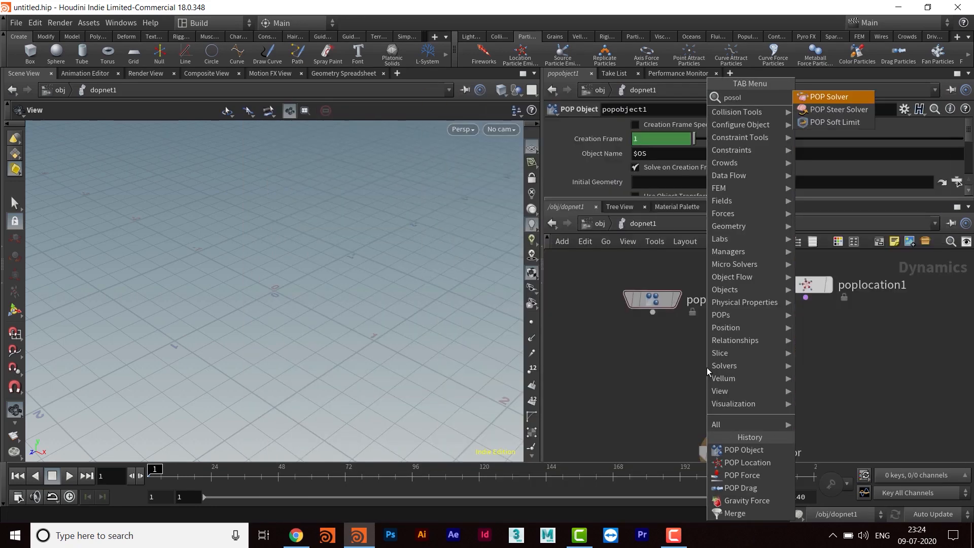
key(Return)
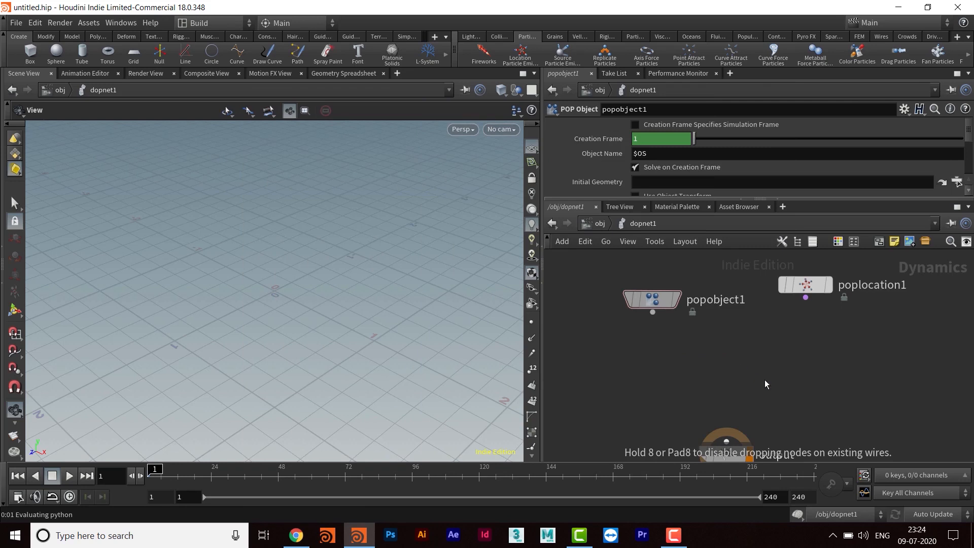
click(741, 366)
- Wire the POP Solver's output into the output node
mouse_move(813, 401)
middle_down()
mouse_move(802, 339)
mouse_move(815, 324)
middle_up()
drag(703, 369, 703, 418)
drag(724, 296, 715, 419)
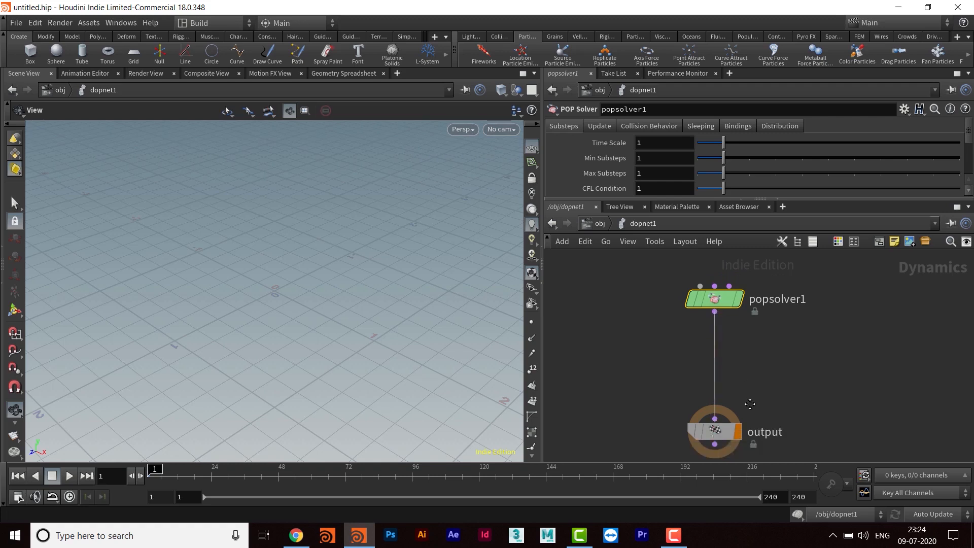
- Connect the POP Object to the solver's first input and the POP Location to its post-solve sources input
middle_drag(750, 384, 751, 474)
drag(647, 333, 702, 377)
drag(792, 314, 730, 377)
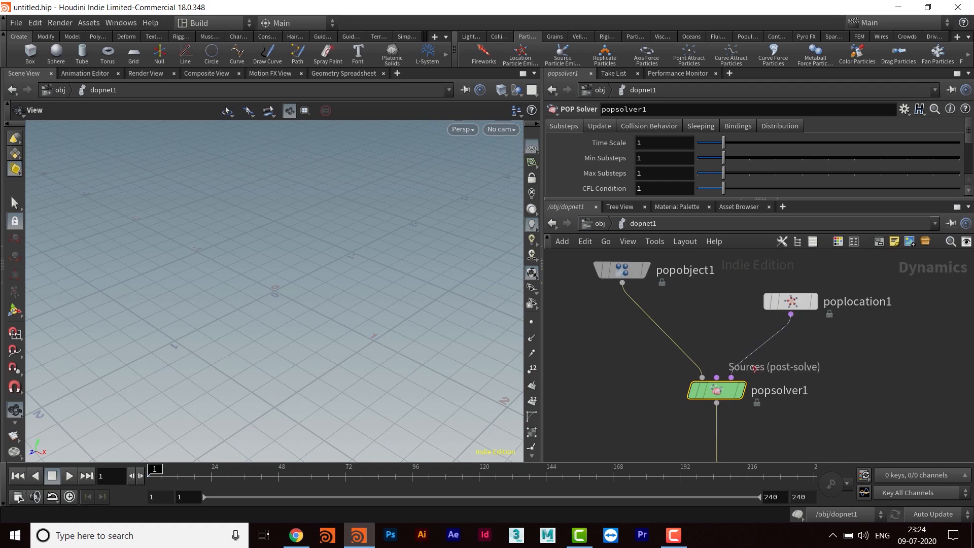
drag(790, 302, 801, 261)
middle_drag(819, 329, 796, 348)
- Return to object level, create a camera from the current view, and place its node below dopnet1
drag(335, 374, 342, 335)
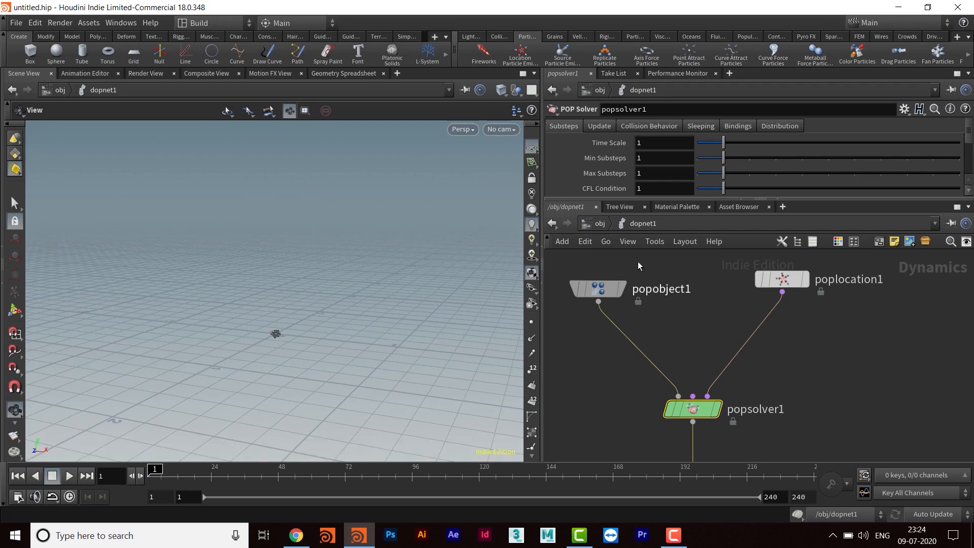
click(604, 225)
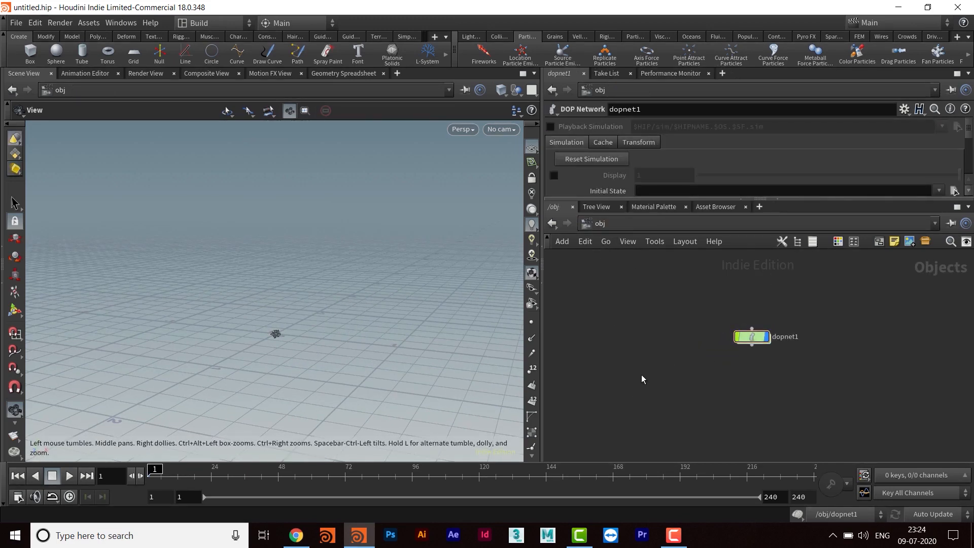
click(471, 36)
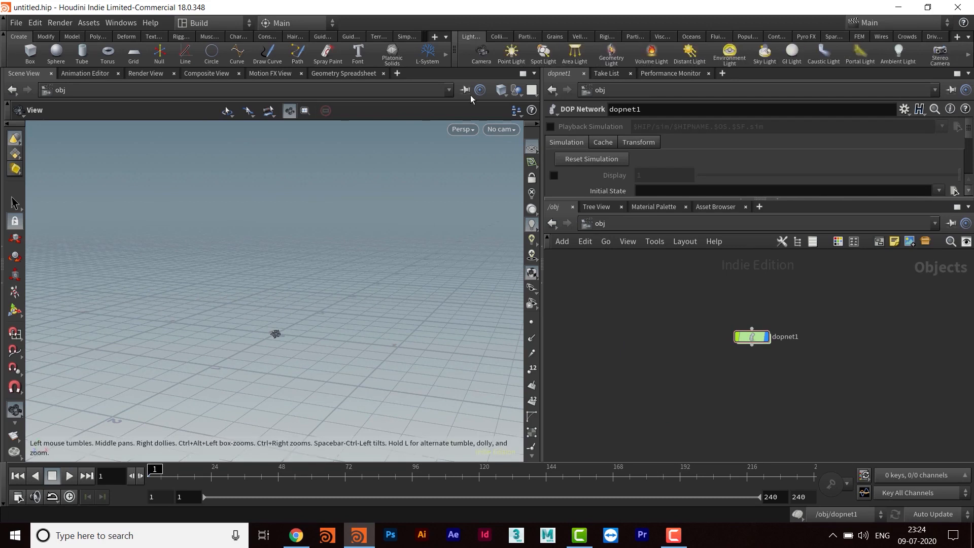
click(492, 63)
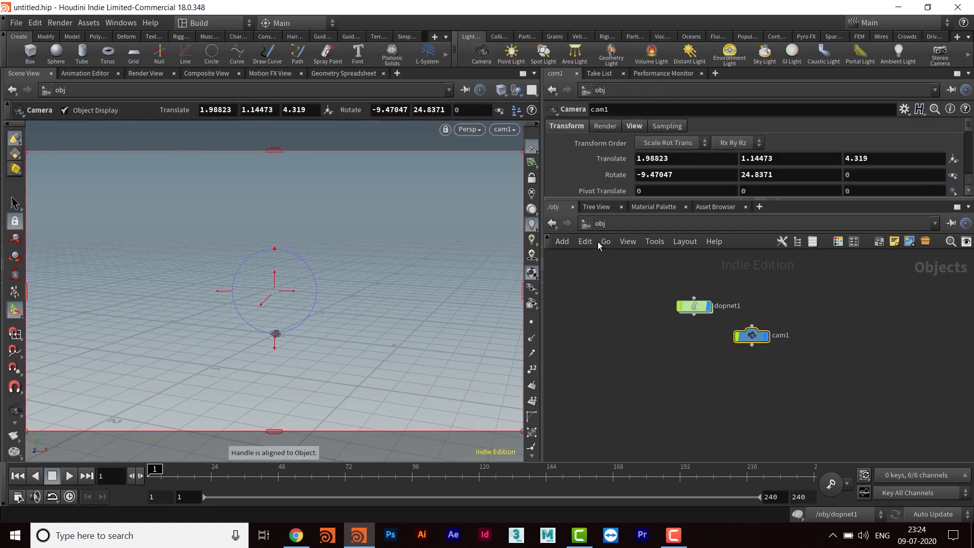
drag(752, 336, 634, 378)
middle_drag(705, 357, 710, 354)
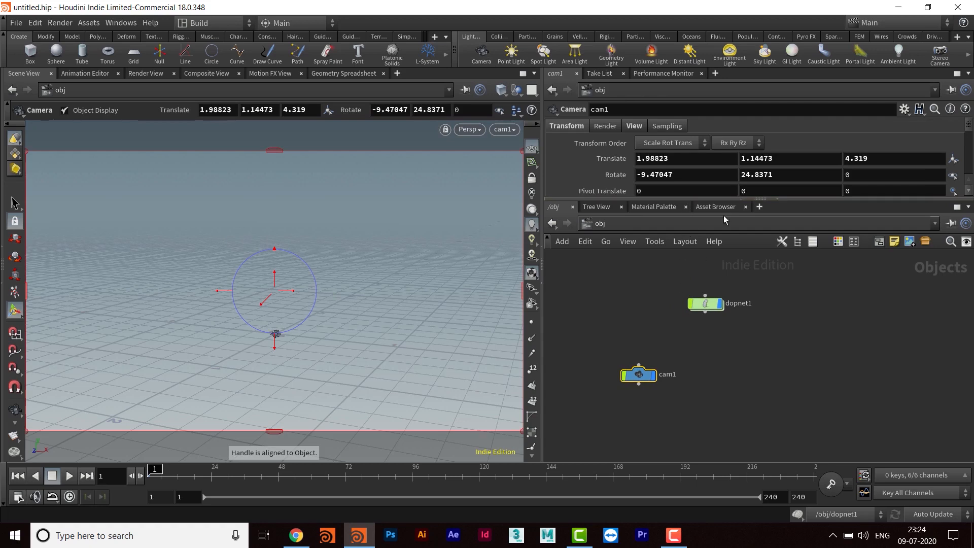
- Set the camera's Translate values to 43, 0, 0
drag(726, 199, 725, 284)
middle_drag(720, 426, 706, 424)
drag(624, 419, 612, 418)
middle_drag(665, 402, 677, 395)
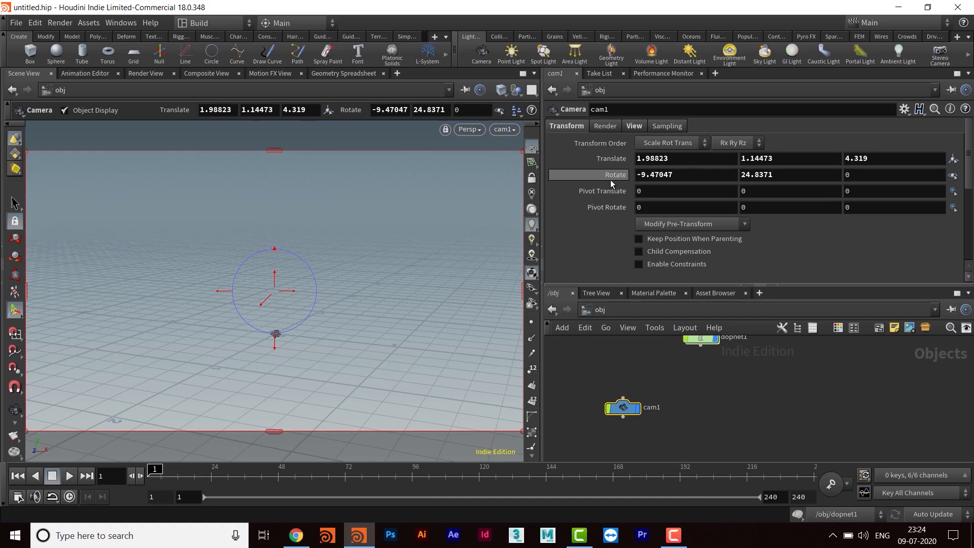
click(687, 159)
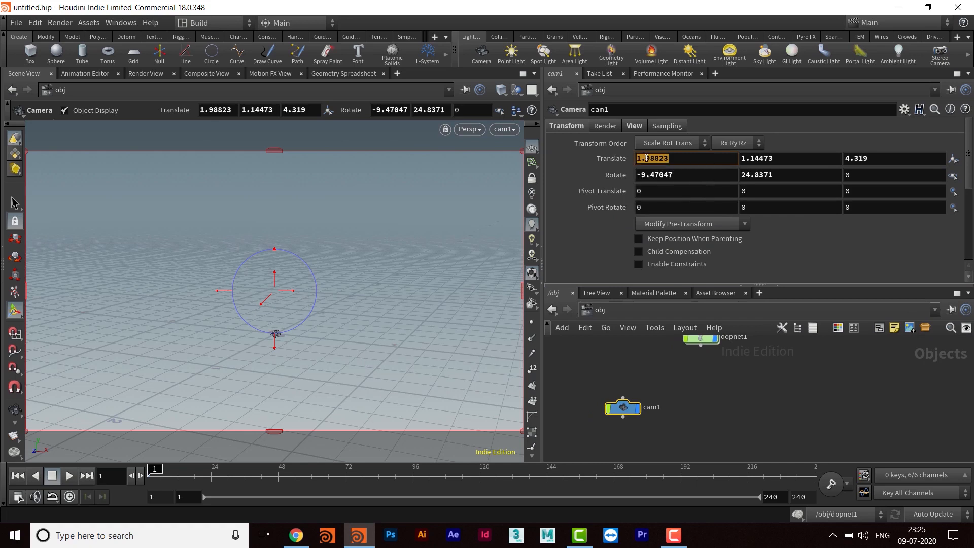
text(43)
key(Return)
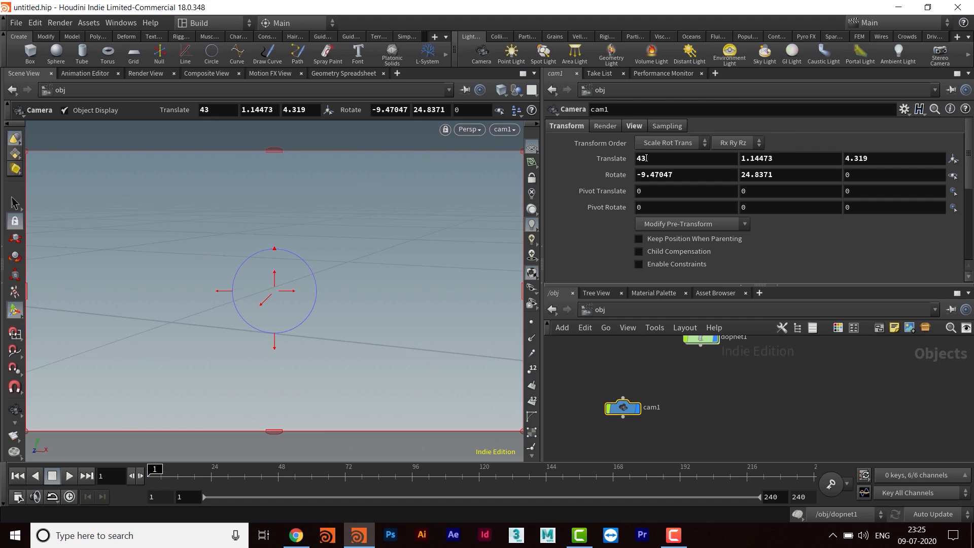
click(774, 163)
text(0)
key(Return)
click(866, 159)
text(0)
key(Return)
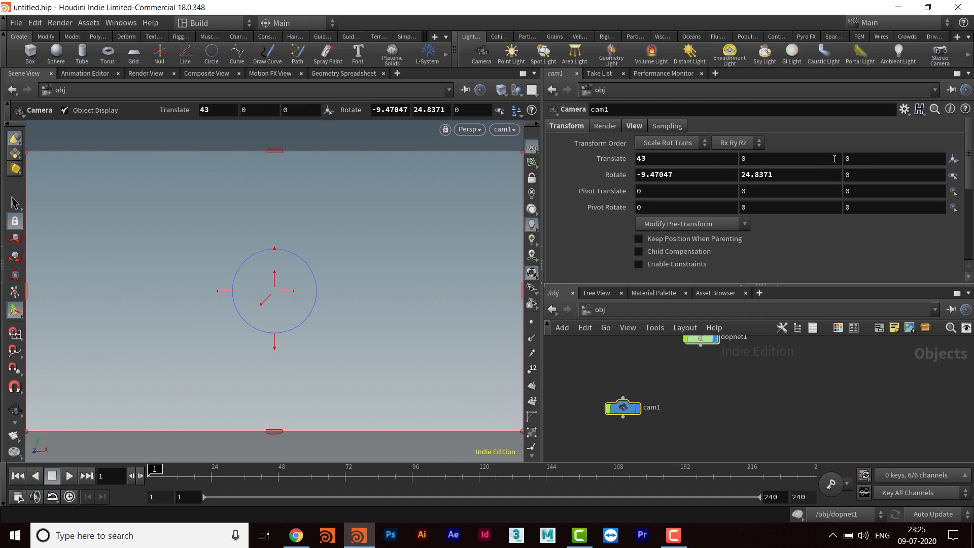
- Set the camera's Rotate values to 10 in X and 90 in Y
drag(698, 175, 605, 178)
text(10)
key(Return)
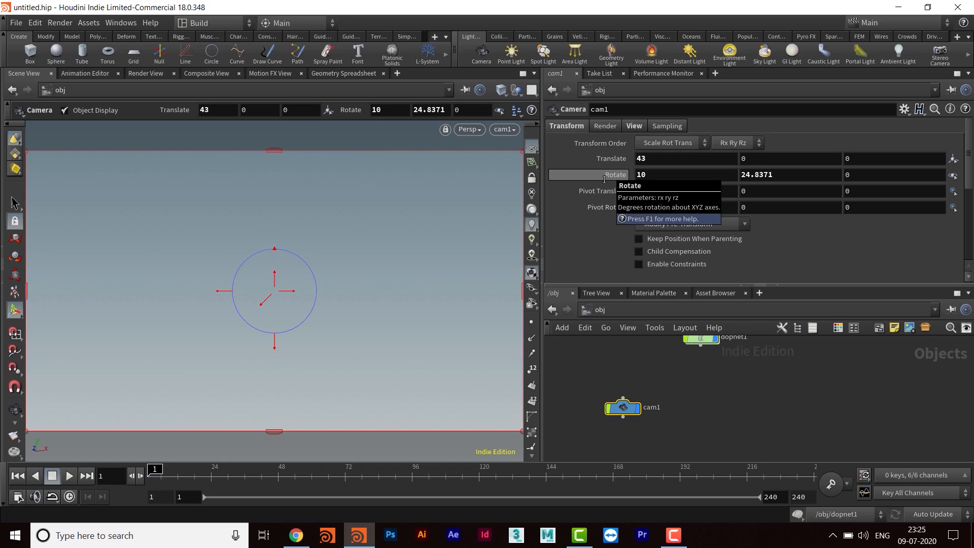
drag(790, 175, 700, 180)
text(90)
key(Return)
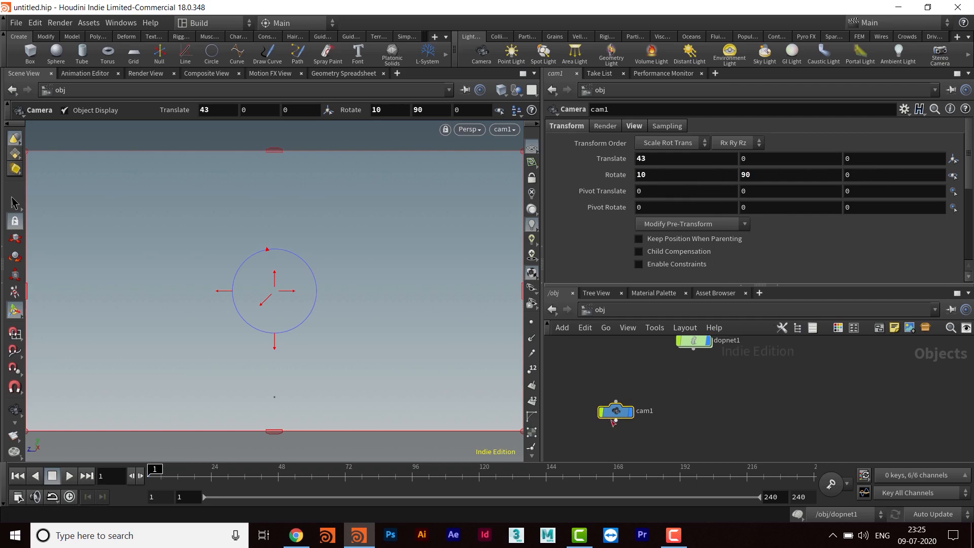
- Lock the camera's Translate and Rotate parameters
drag(620, 412, 604, 421)
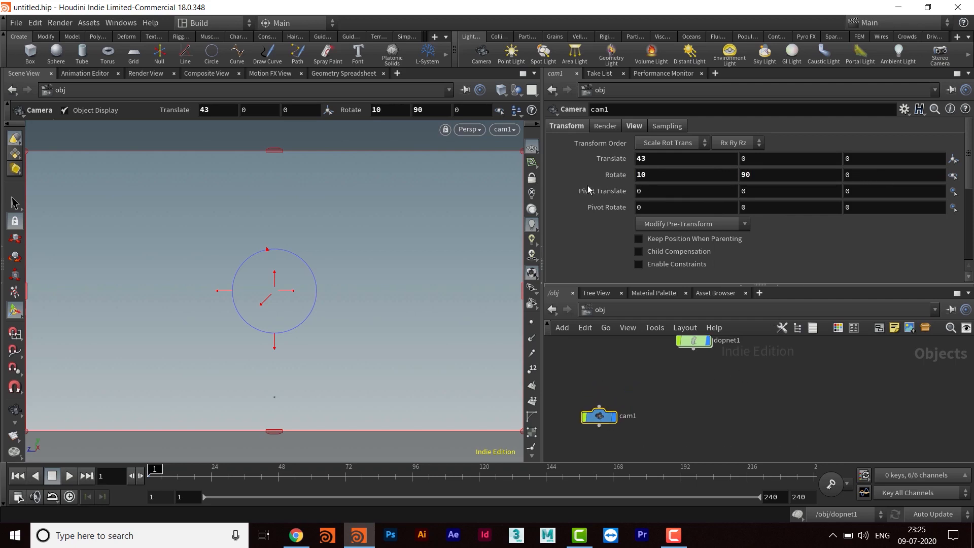
right_click(617, 160)
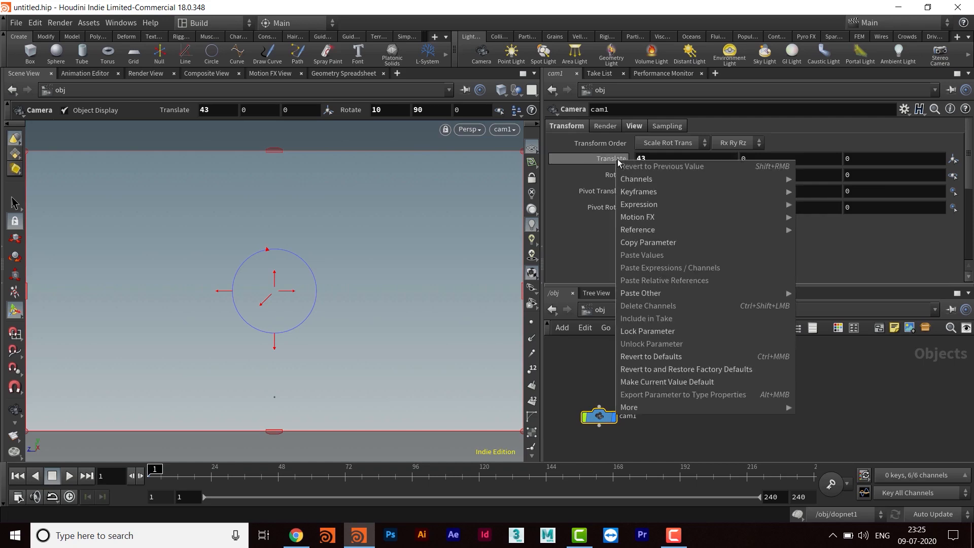
click(645, 335)
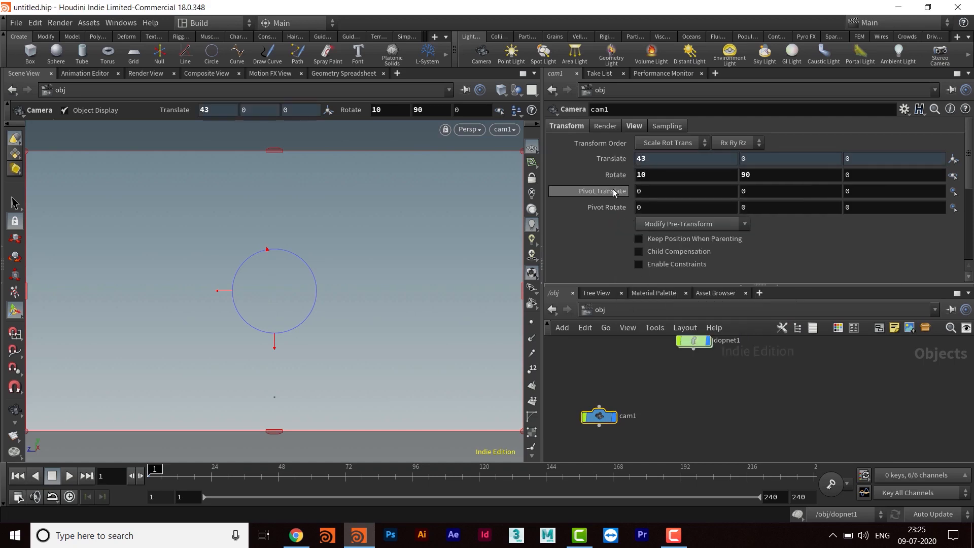
right_click(616, 174)
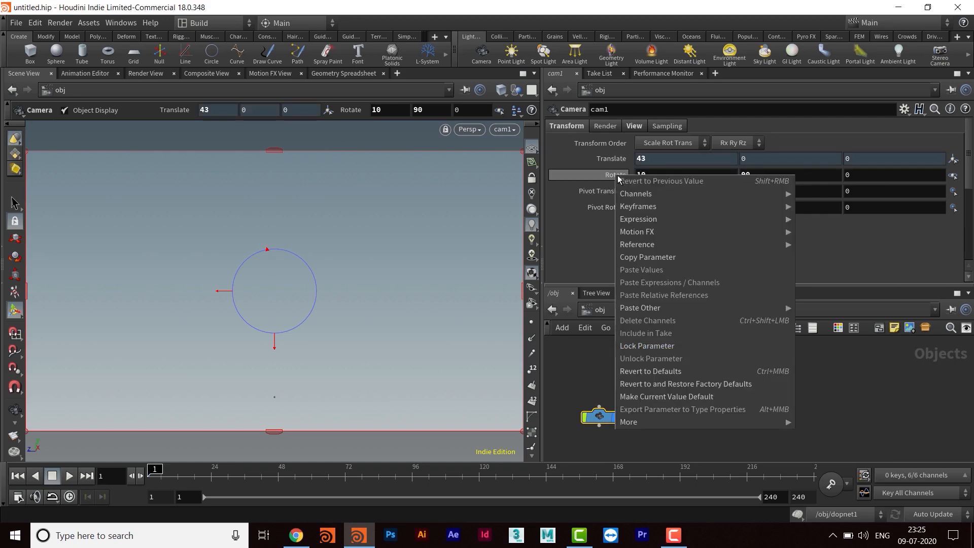
click(647, 346)
- Go back inside dopnet1 and show the POP Location node's parameters
scroll(680, 378, up, 1)
drag(680, 378, 689, 408)
double_click(689, 409)
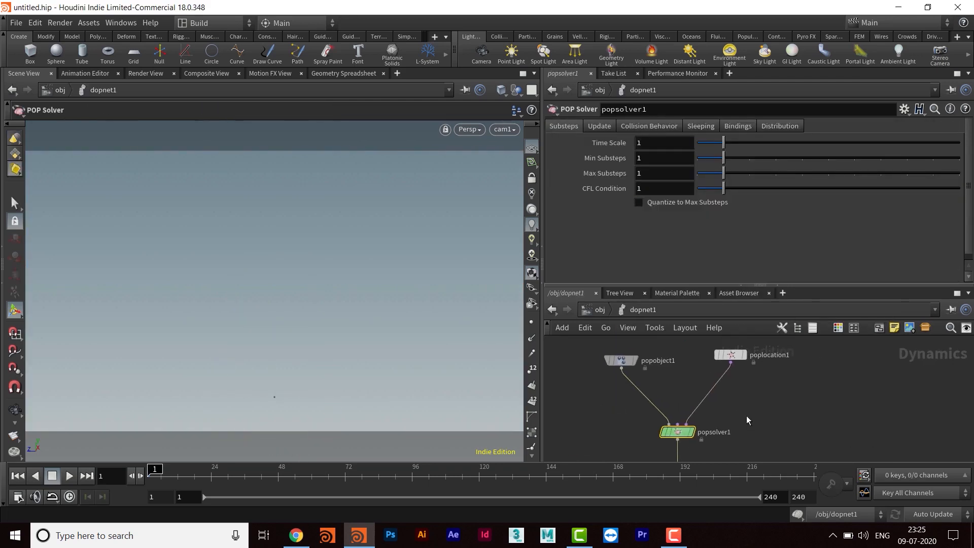
middle_drag(764, 426, 756, 455)
scroll(759, 422, up, 3)
click(681, 391)
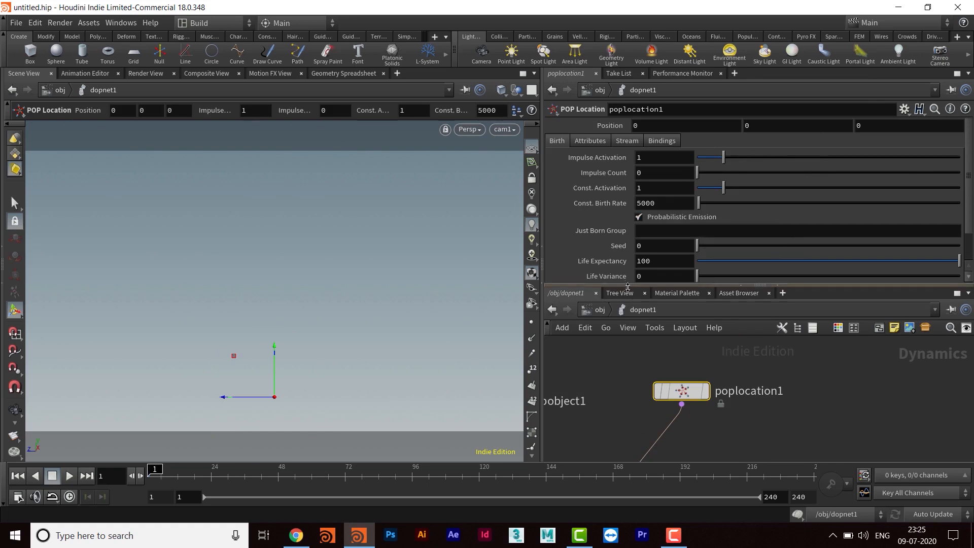
- Set the POP Location node's Impulse Activation to 0
drag(629, 284, 628, 301)
mouse_move(790, 425)
middle_down()
mouse_move(788, 410)
mouse_move(783, 420)
middle_up()
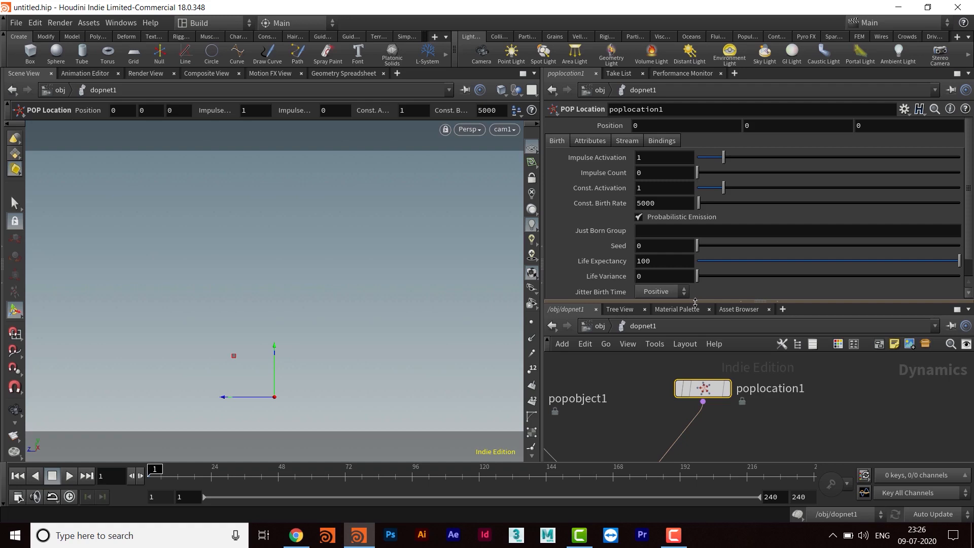
drag(695, 302, 695, 280)
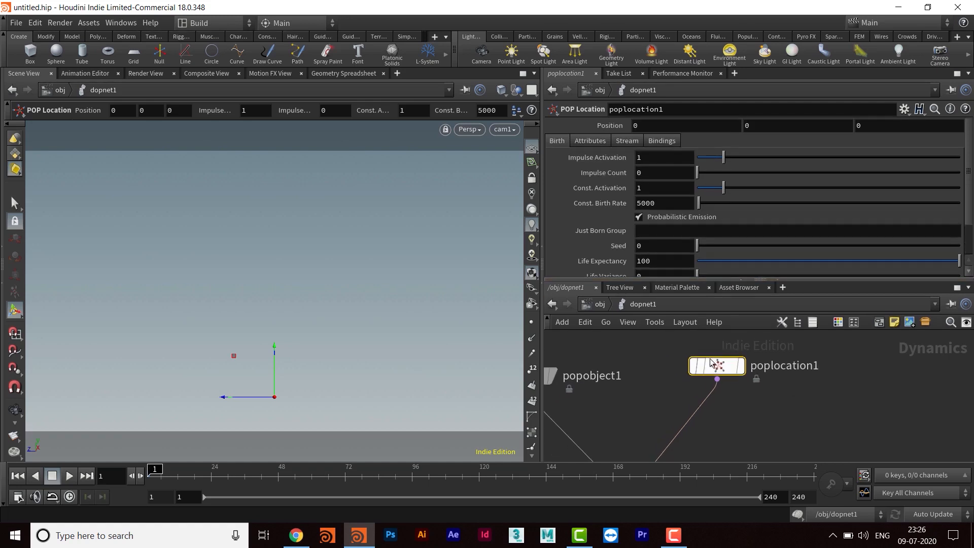
drag(712, 364, 710, 381)
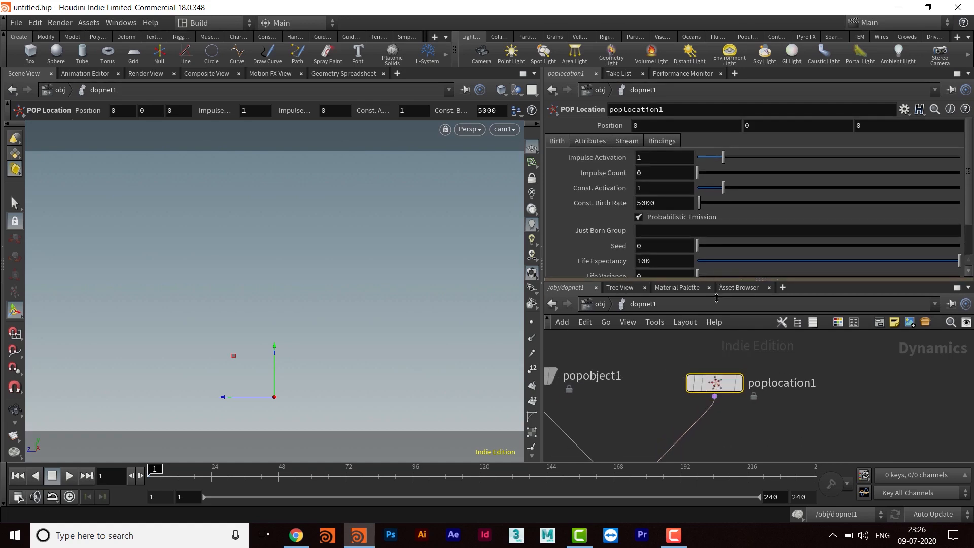
drag(720, 280, 720, 317)
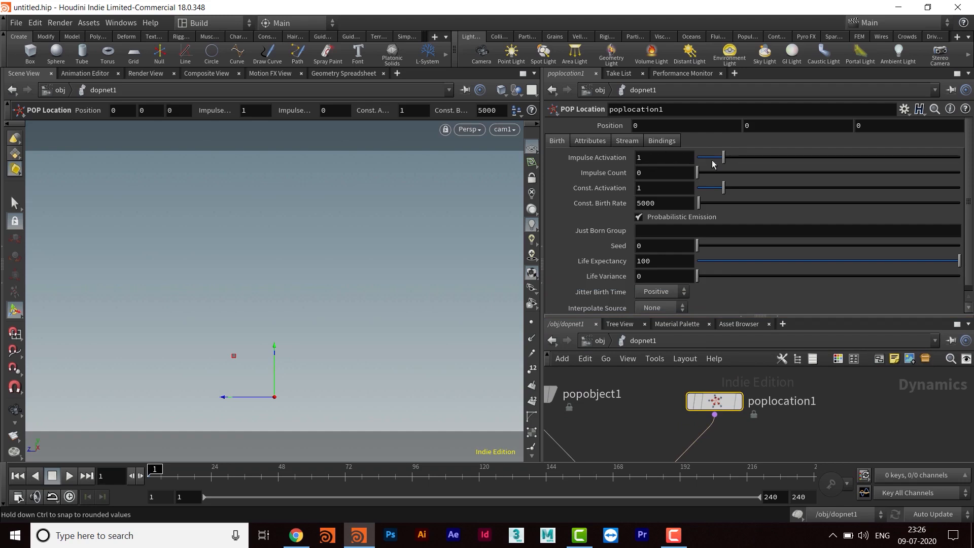
drag(700, 161, 687, 160)
key(Tab)
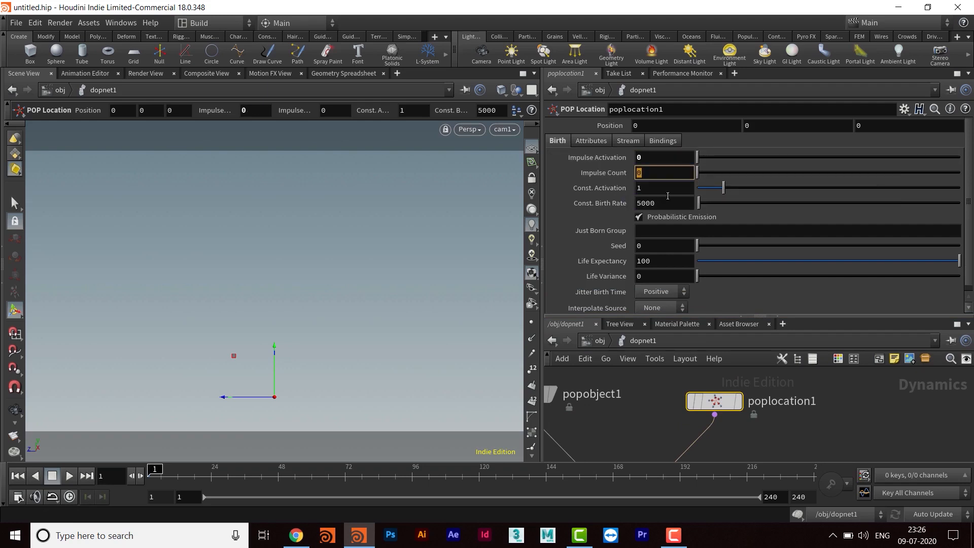
- Set the POP Location node's Const. Birth Rate to 2
key(Tab)
key(Tab)
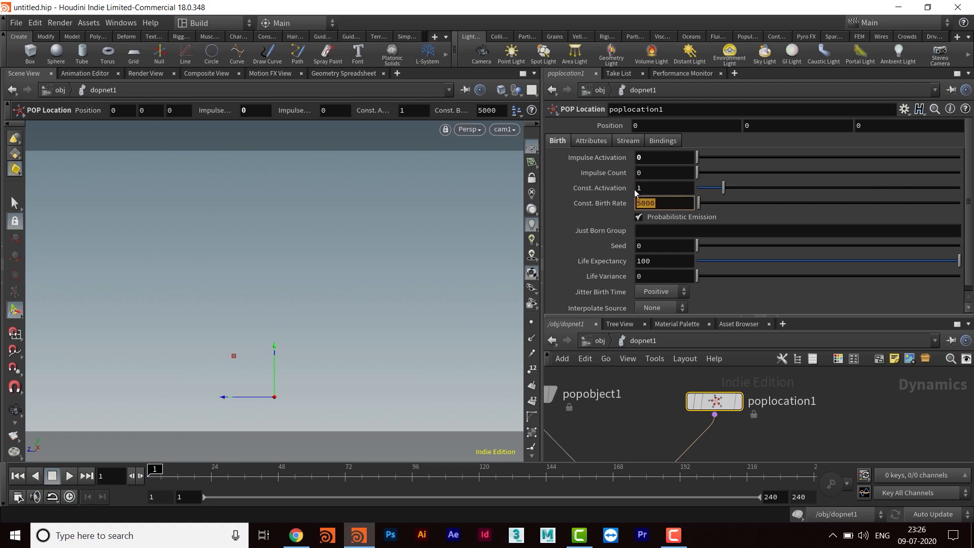
click(669, 203)
drag(669, 204, 606, 205)
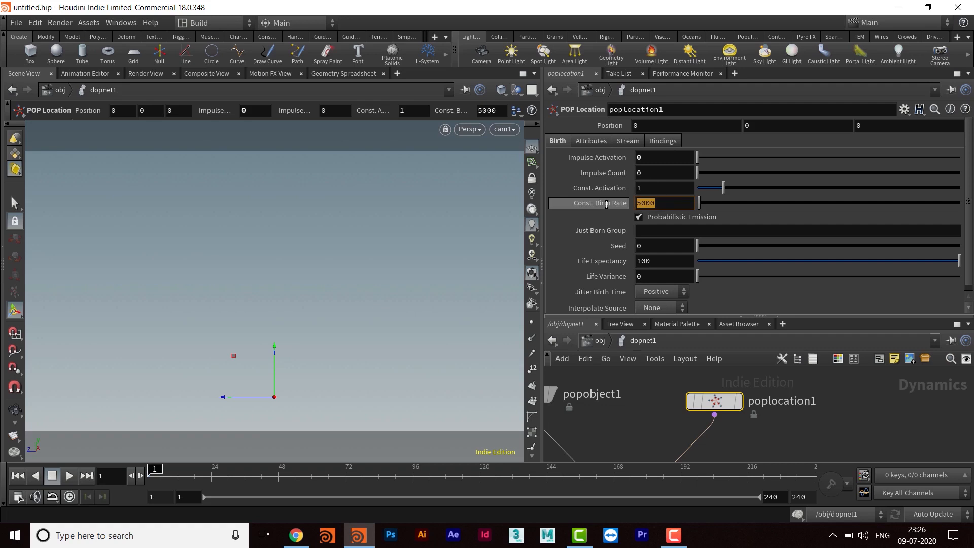
text(2)
key(Return)
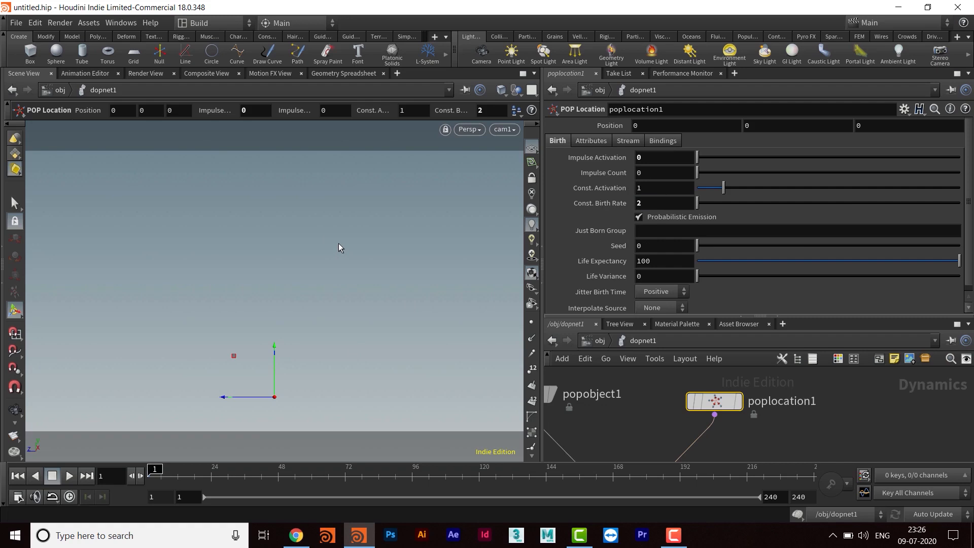
- Set the POP Location node's Life Expectancy to 1.5 and its Life Variance to 0.2
scroll(776, 266, down, 1)
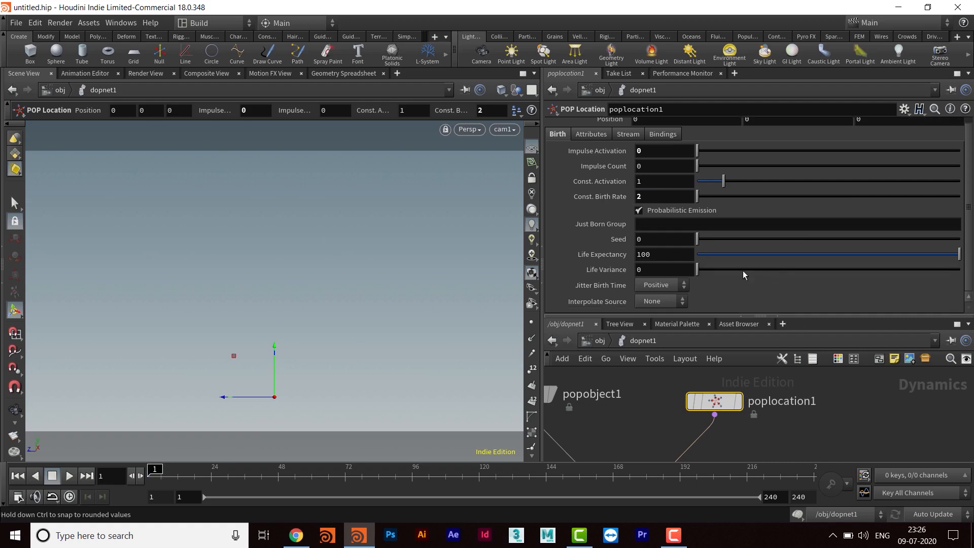
drag(662, 254, 598, 256)
text(1.5)
key(Return)
key(Tab)
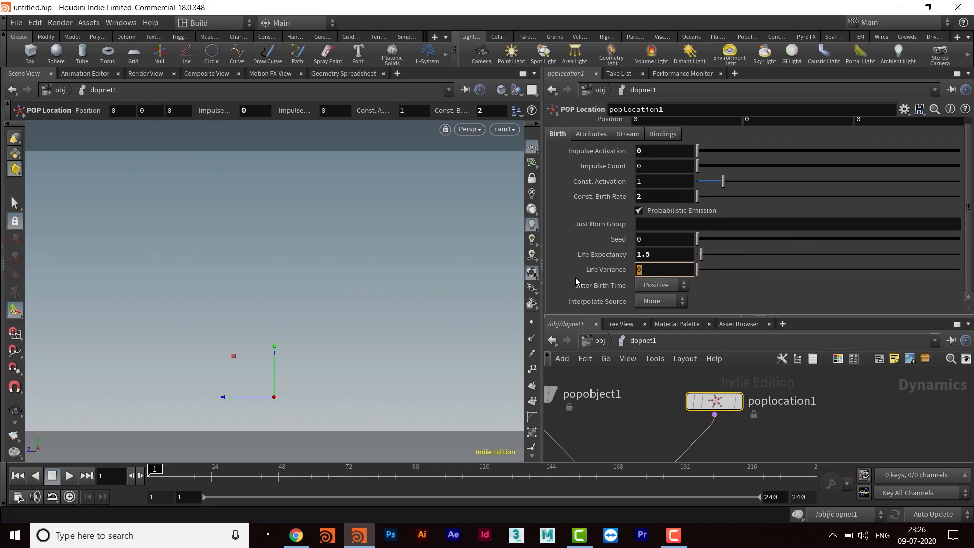
text(.2)
key(Return)
- Set the Y component of the POP Location node's Velocity attribute to 15
click(602, 138)
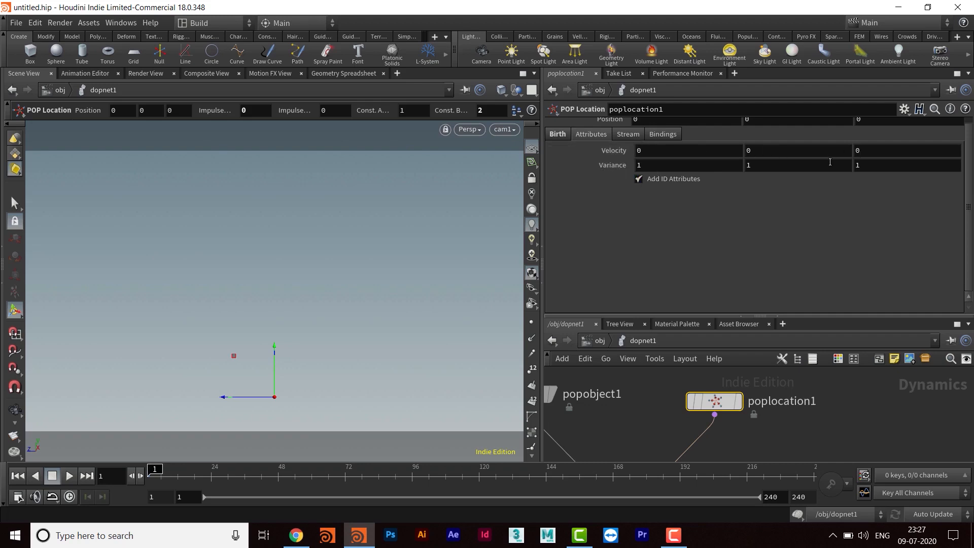
click(774, 148)
text(15)
key(Return)
- Set the POP Location node's velocity Variance to 12, 2 and 12, and play the simulation
click(645, 166)
text(2)
key(Return)
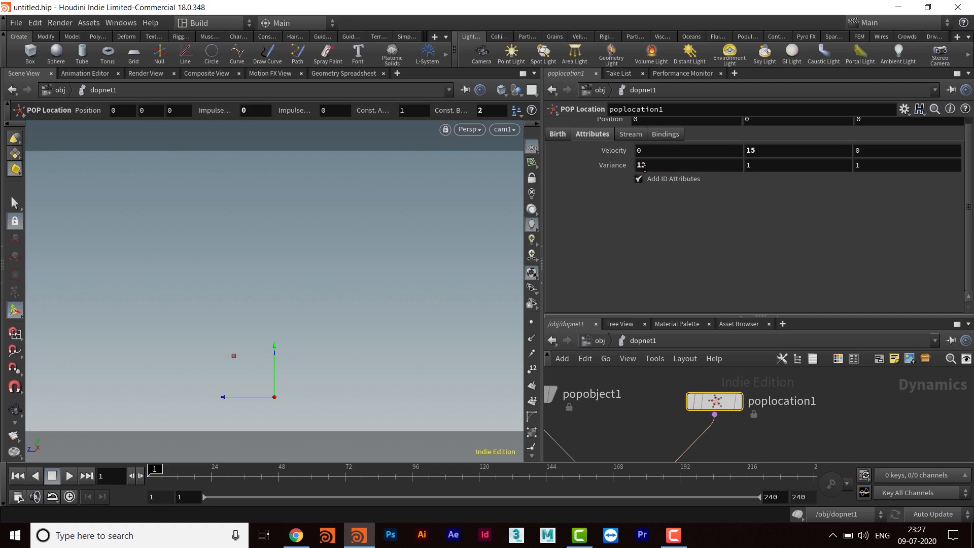
click(876, 167)
text(2)
key(Return)
double_click(776, 167)
text(2)
key(Return)
click(69, 477)
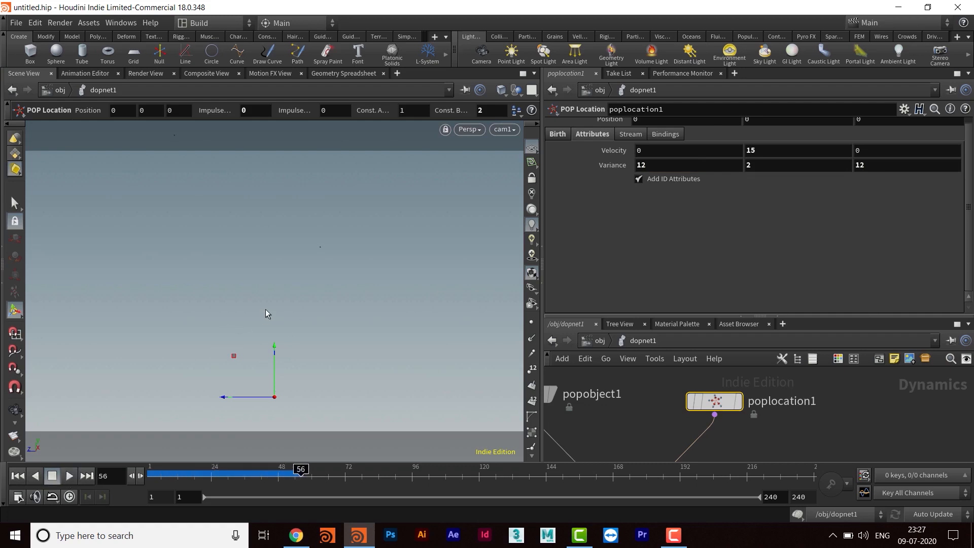
- Set the viewport's particle Point Size to 5 pixels in the geometry display options
key(d)
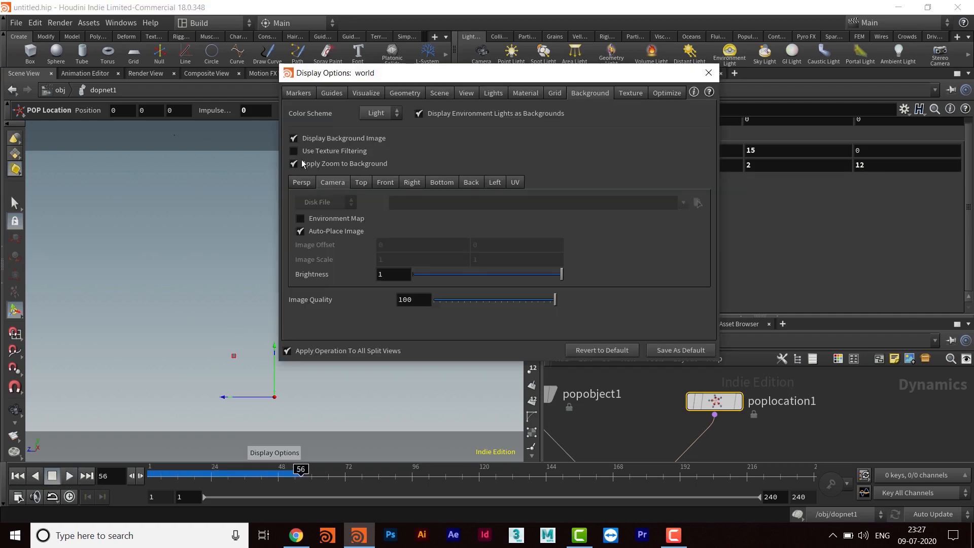
click(405, 93)
click(362, 269)
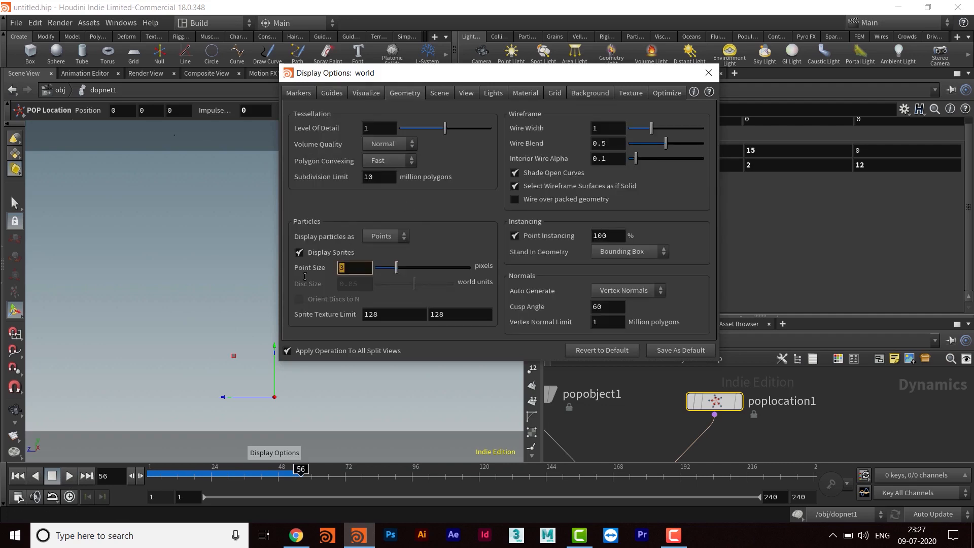
text(5)
key(Return)
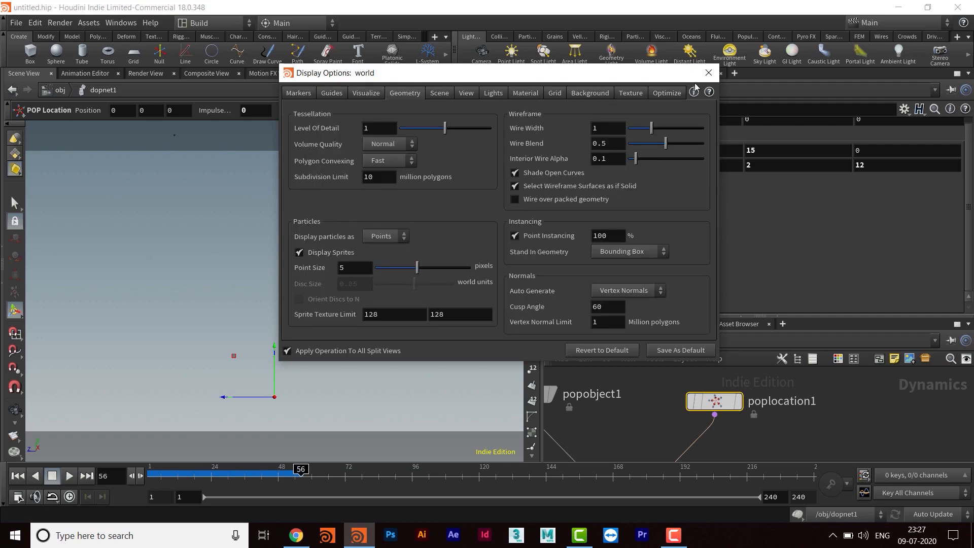
click(709, 73)
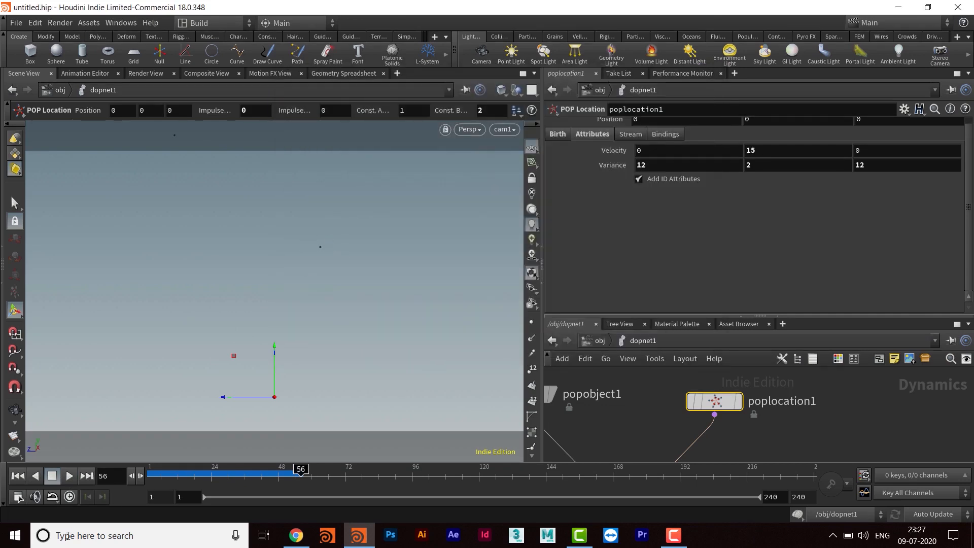
- Replay the particle simulation from the first frame and stop it
click(18, 475)
click(69, 476)
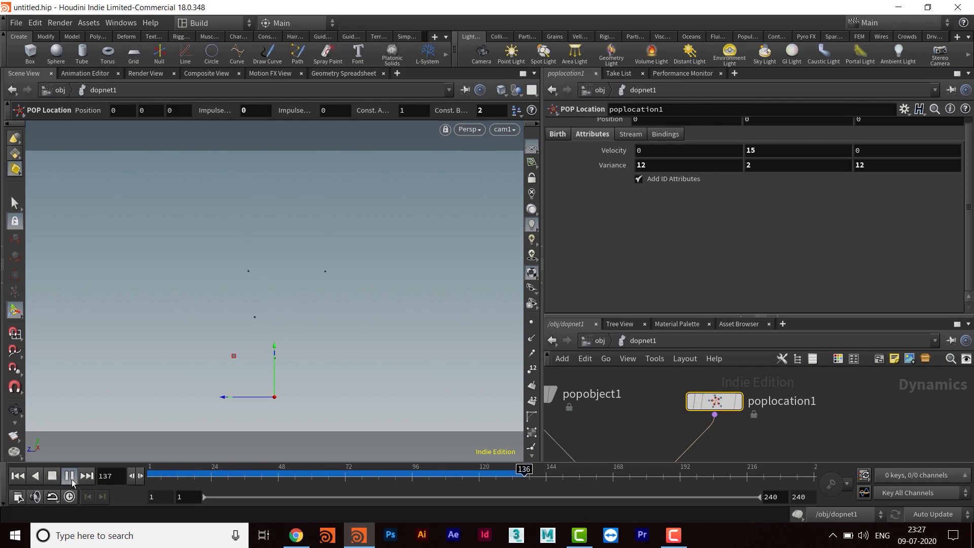
click(72, 479)
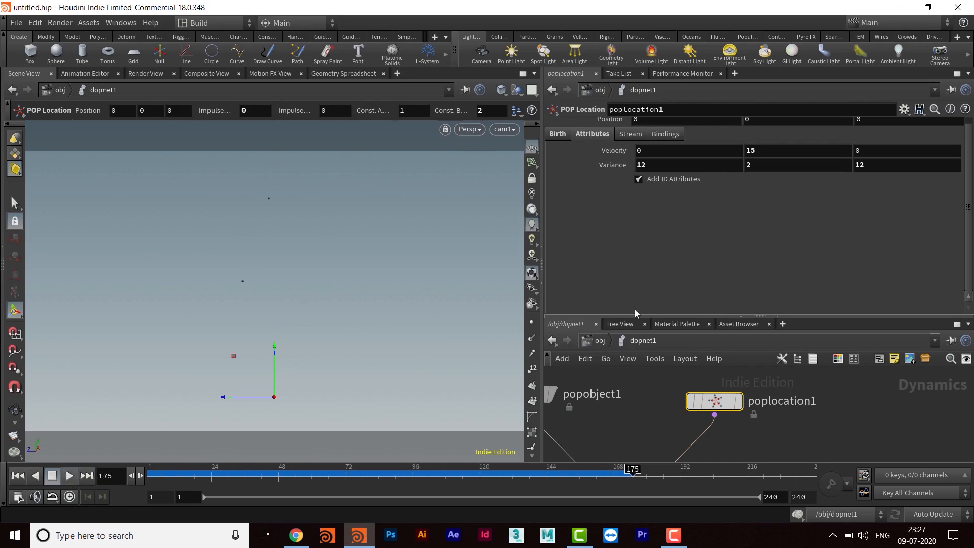
- Enlarge the network view and move the POP Object and POP Location nodes further above the POP Solver
drag(635, 315, 636, 200)
middle_drag(621, 378, 719, 316)
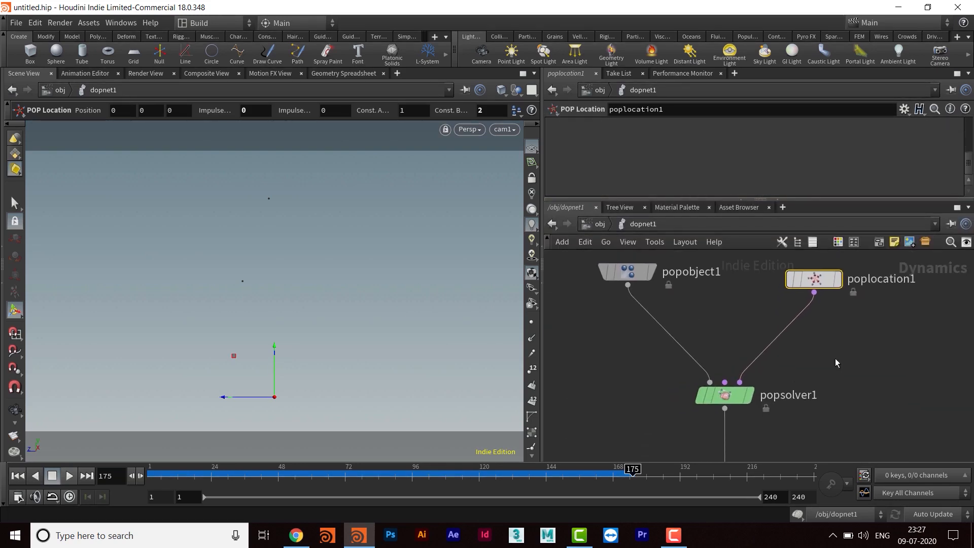
scroll(823, 400, down, 4)
mouse_move(794, 378)
drag(794, 378, 803, 294)
drag(660, 373, 613, 293)
middle_drag(740, 390, 729, 319)
middle_drag(788, 348, 775, 410)
- Add a POP Force node and insert it on the wire between POP Location and POP Solver
click(792, 360)
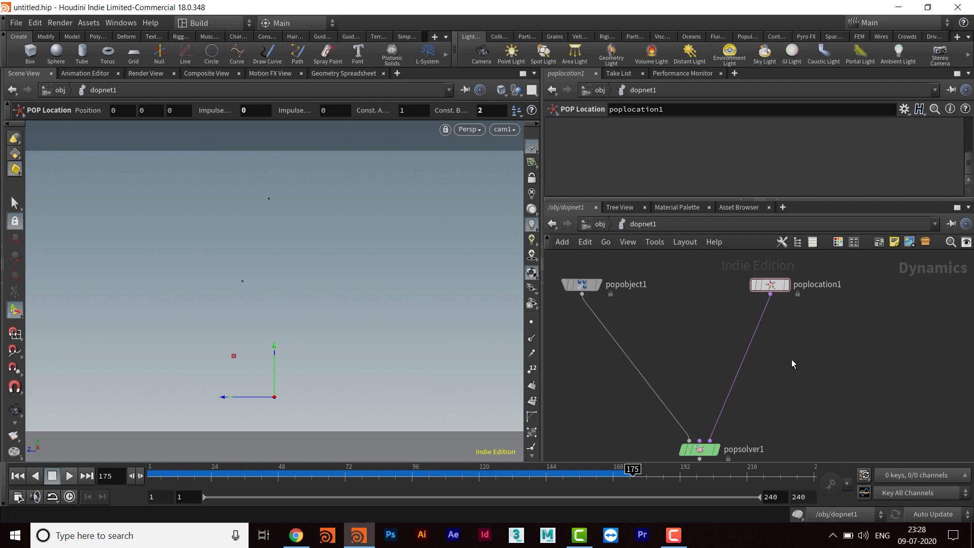
key(Tab)
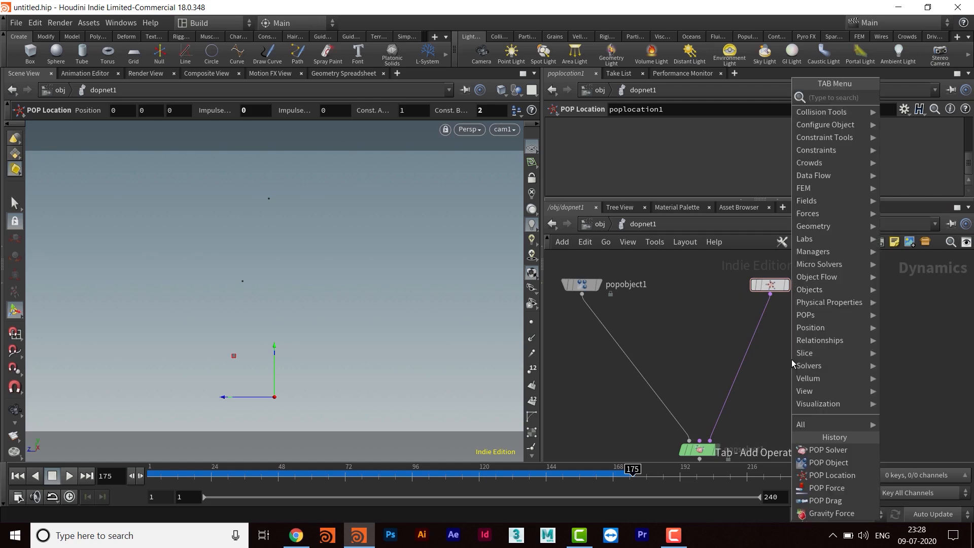
text(popfor)
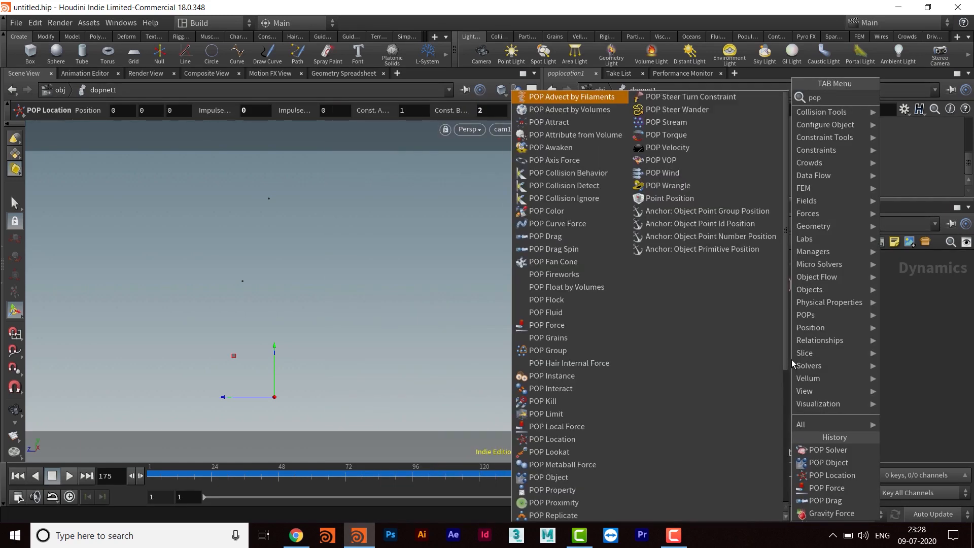
key(Return)
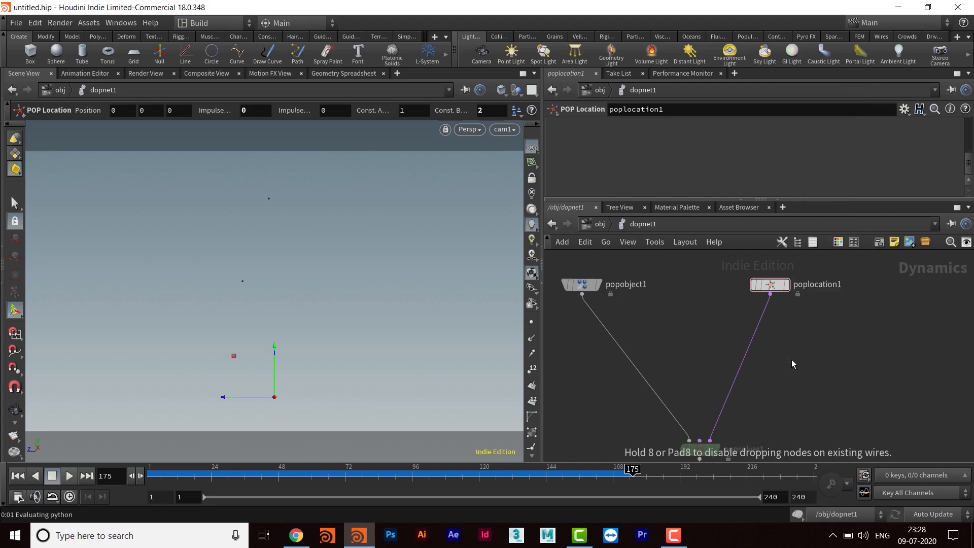
click(791, 359)
drag(792, 364, 757, 336)
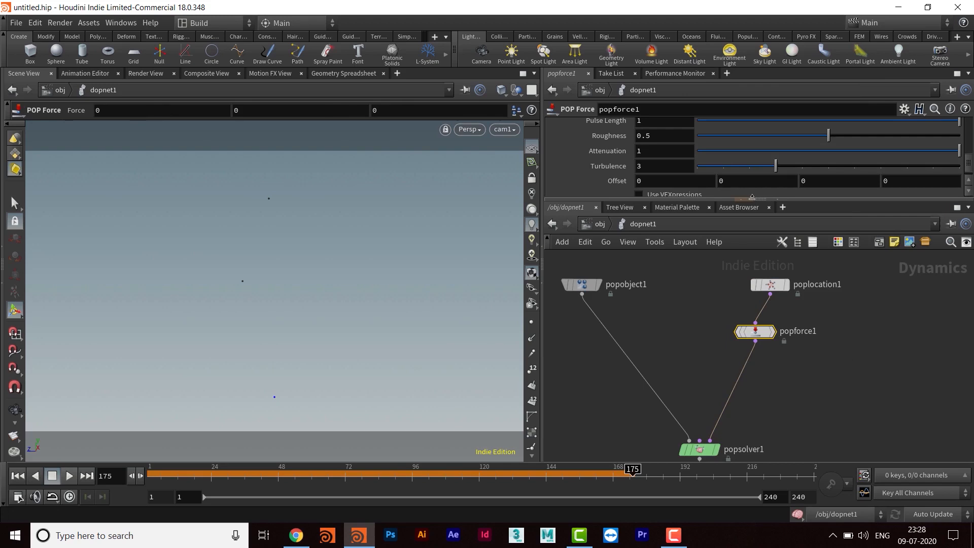
- Set the Y component of the POP Force node's Force to -9.8
drag(751, 198, 751, 309)
scroll(770, 180, up, 3)
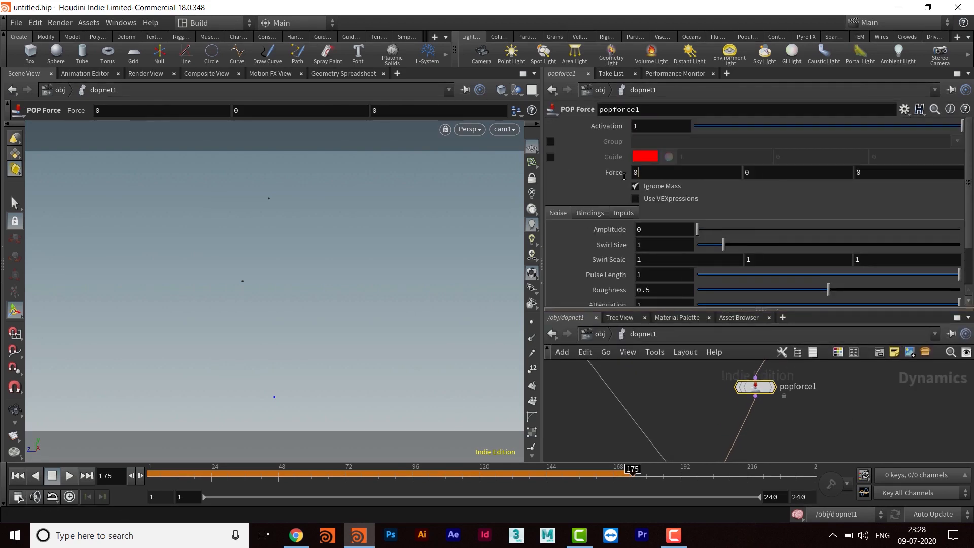
drag(728, 178, 716, 179)
drag(866, 174, 712, 185)
text(-9.8)
key(Return)
- Play the simulation from the first frame to check the effect of the downward force, and stop it
click(18, 476)
click(69, 476)
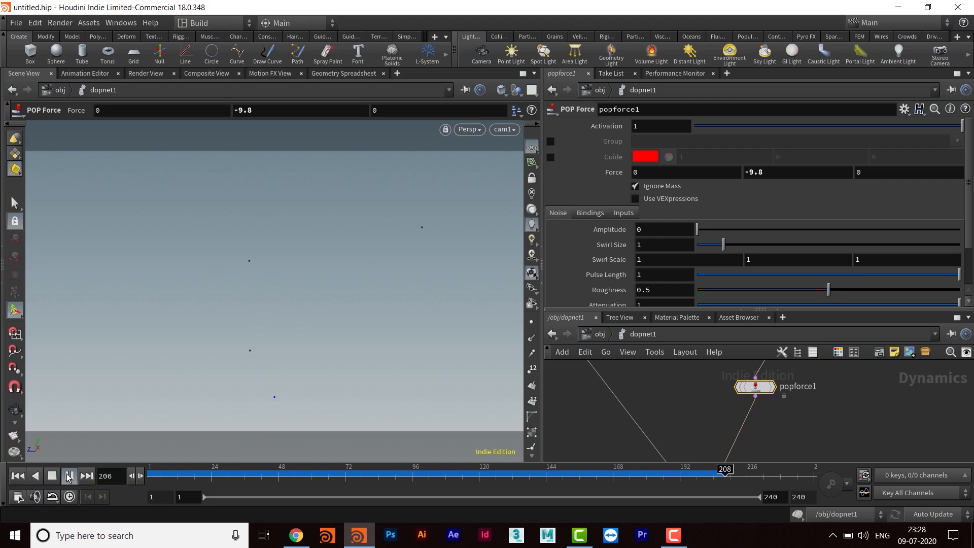
click(69, 475)
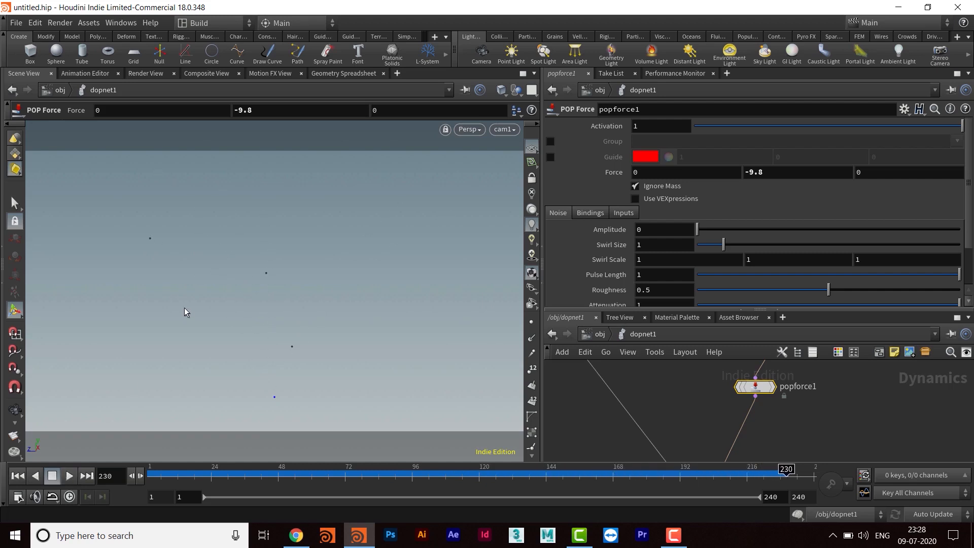
- Increase the viewport's particle Point Size to 8 pixels in the geometry display options
key(d)
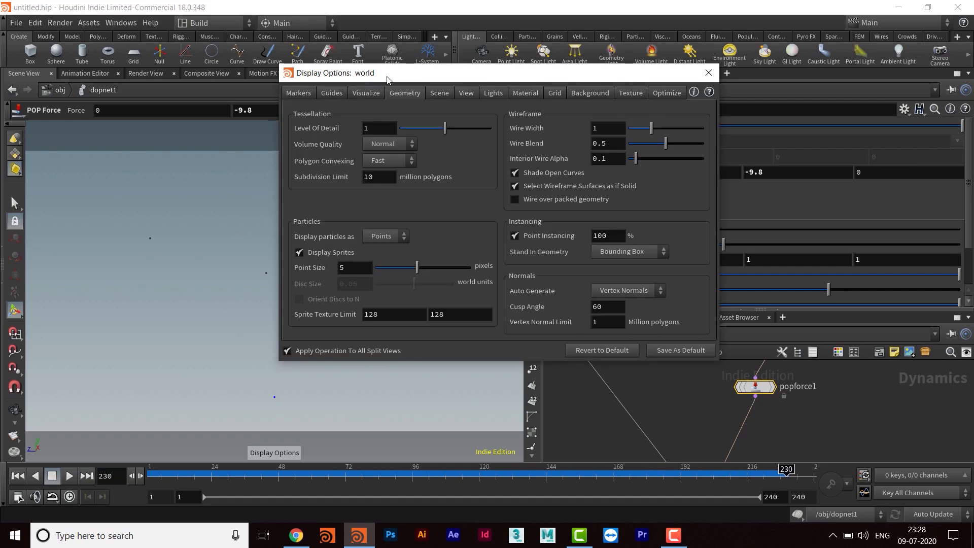
drag(387, 79, 365, 73)
double_click(321, 262)
text(8)
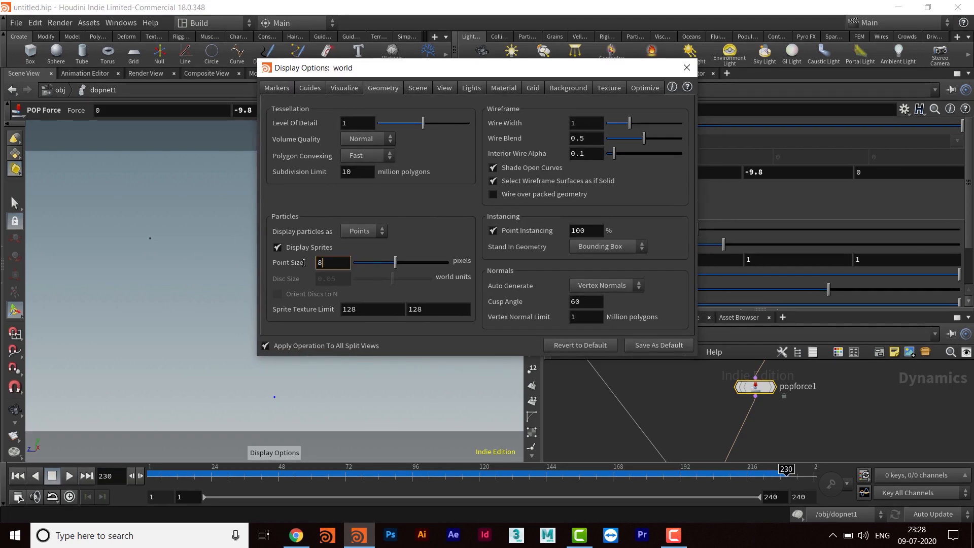
key(Return)
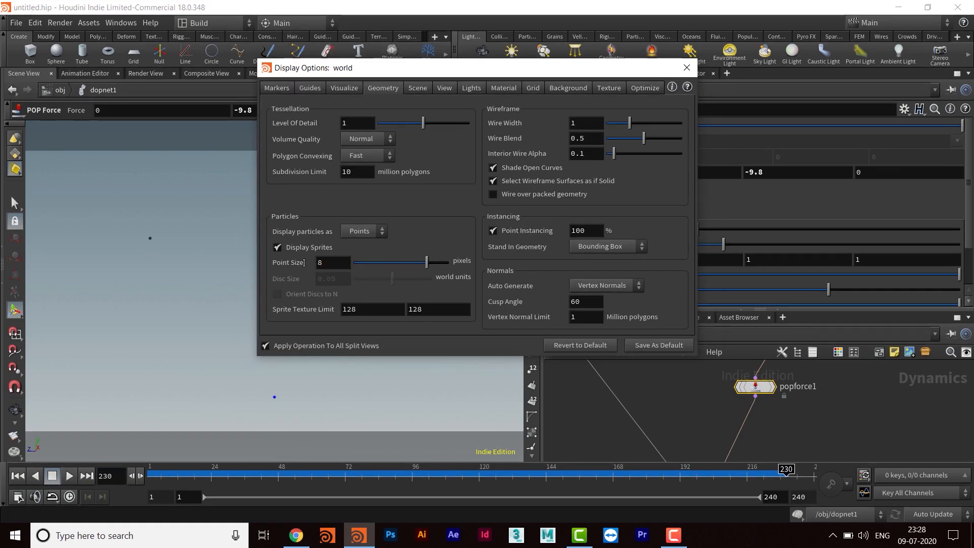
click(686, 68)
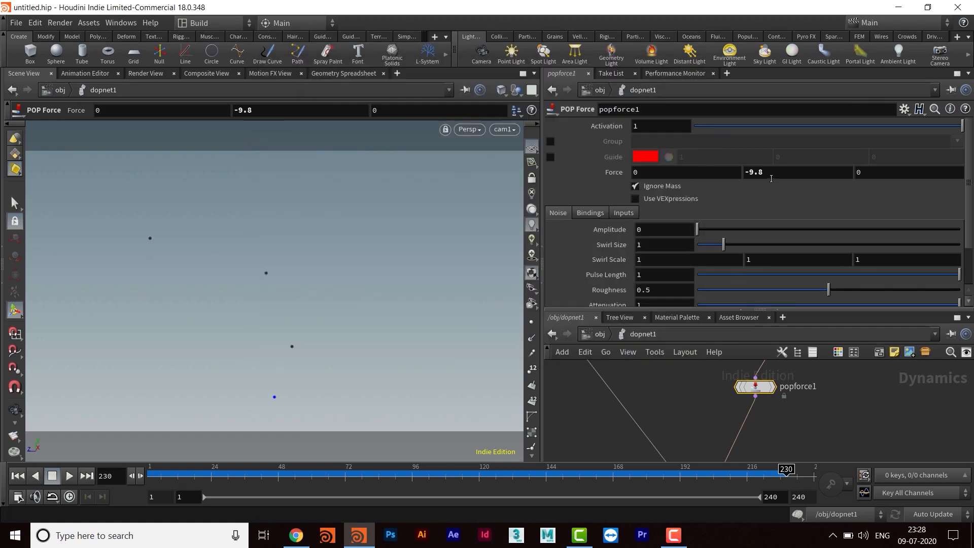
- Enlarge the network view and rename the POP Force node to gravity
drag(747, 308, 747, 191)
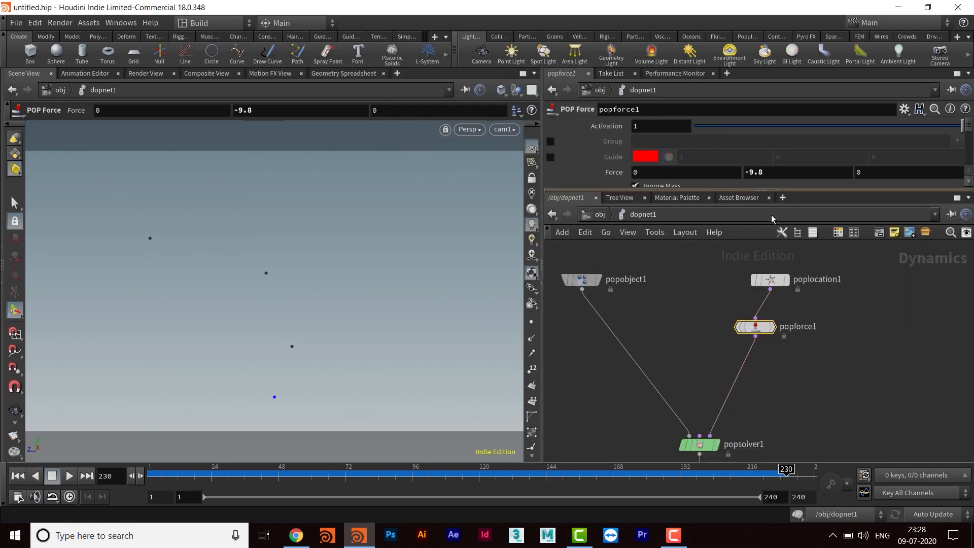
double_click(793, 337)
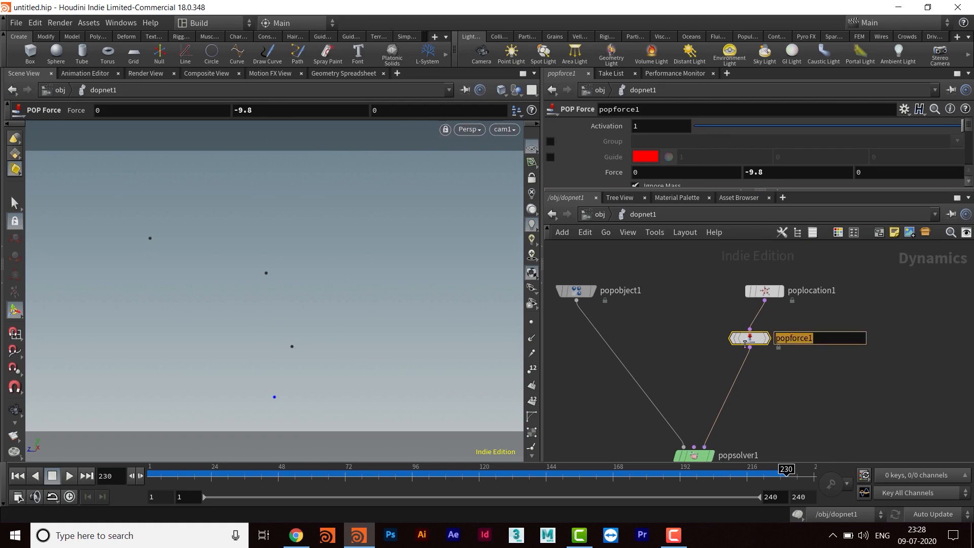
text(grav)
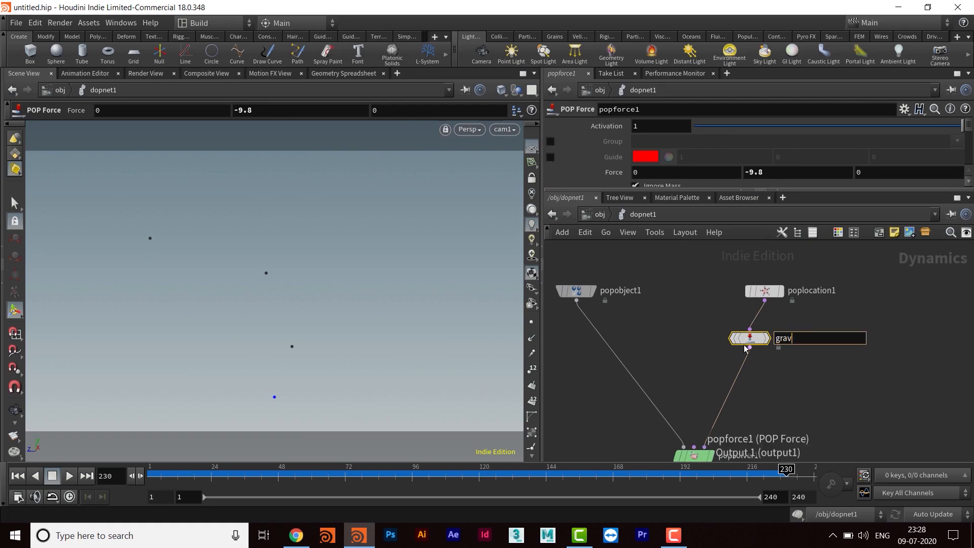
text(ity)
key(Return)
- Align the gravity node beneath POP Location and move both nodes further up from the POP Solver
drag(745, 347, 759, 342)
middle_drag(790, 382, 770, 407)
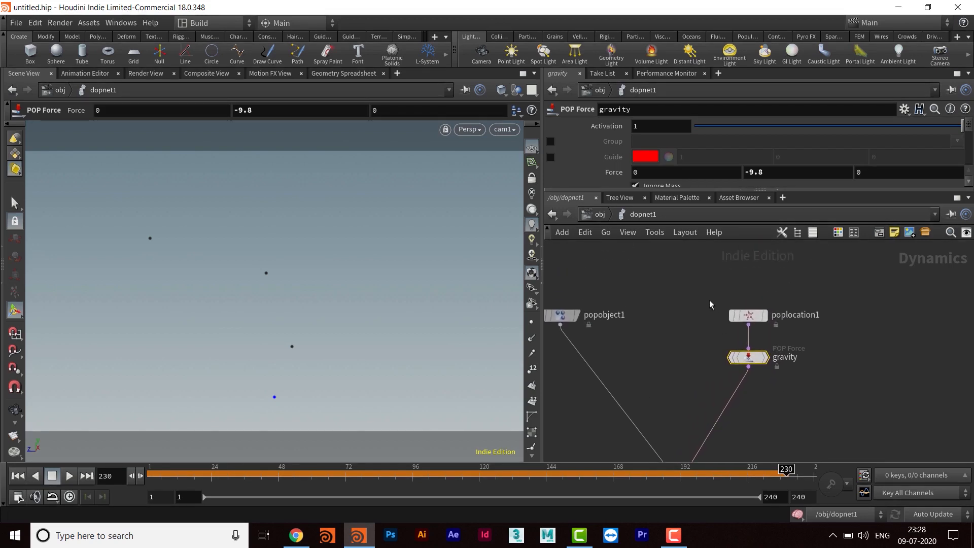
drag(773, 381, 702, 292)
drag(755, 354, 757, 322)
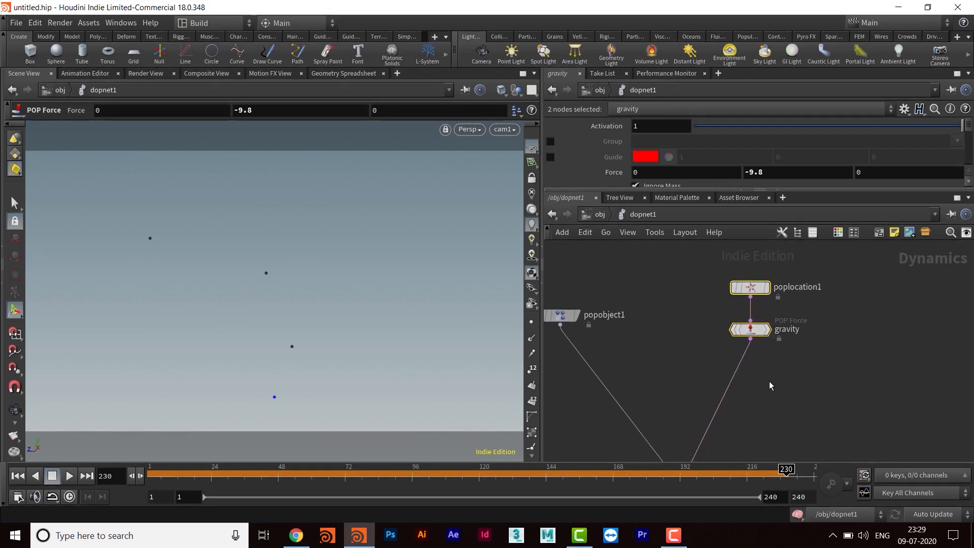
middle_drag(769, 383, 795, 380)
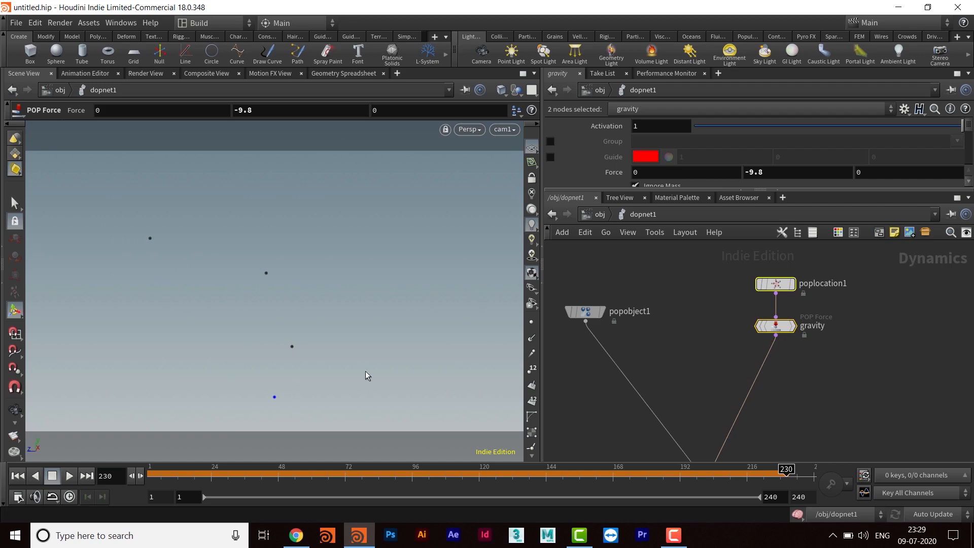
middle_drag(589, 368, 575, 361)
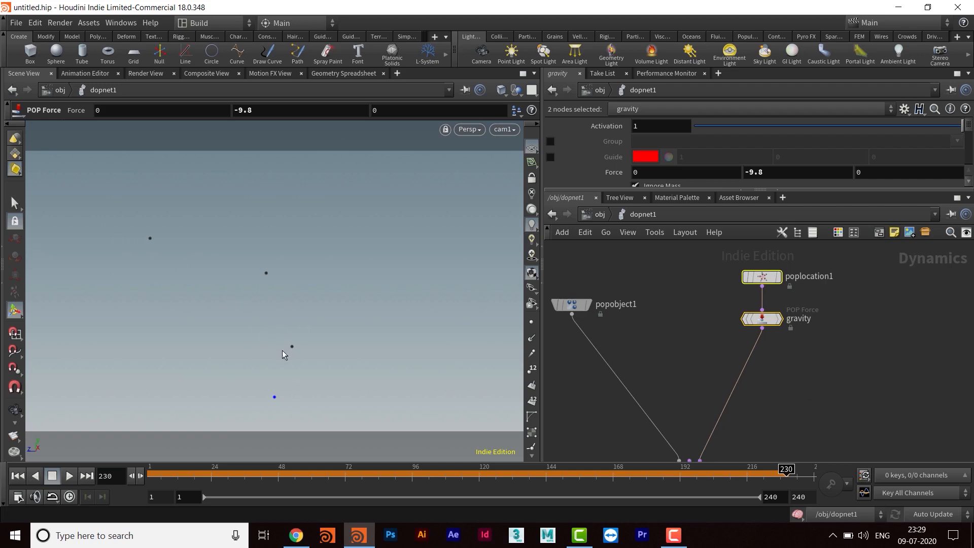
middle_drag(794, 384, 739, 342)
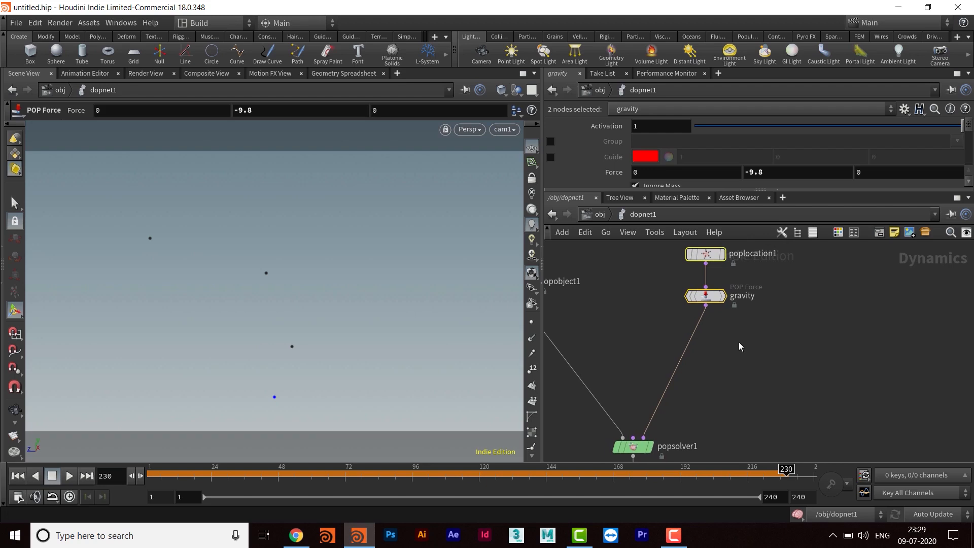
- Add a POP Replicate node to the network and place it unconnected beside the gravity node
click(739, 342)
key(Tab)
text(popr)
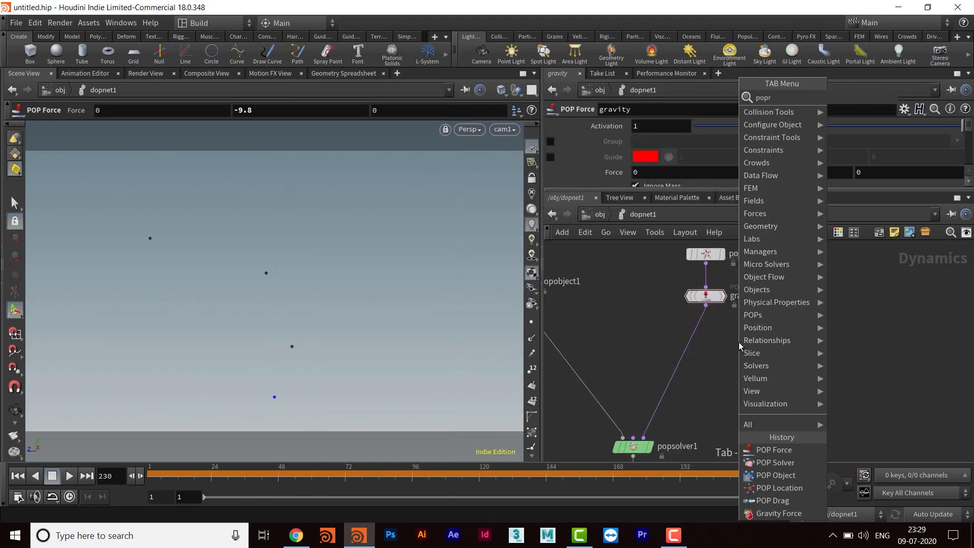
text(epli)
key(Return)
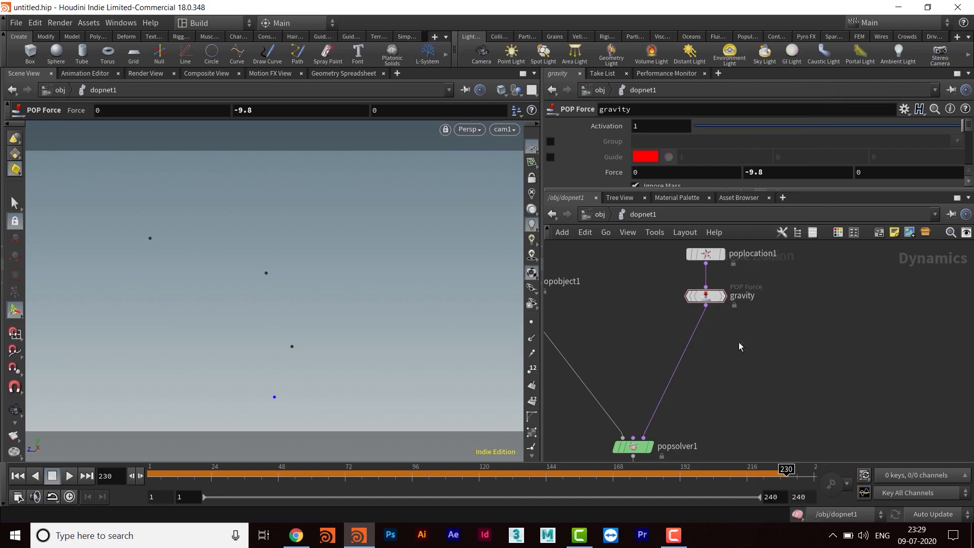
click(742, 344)
drag(742, 348, 718, 348)
middle_drag(755, 328, 747, 341)
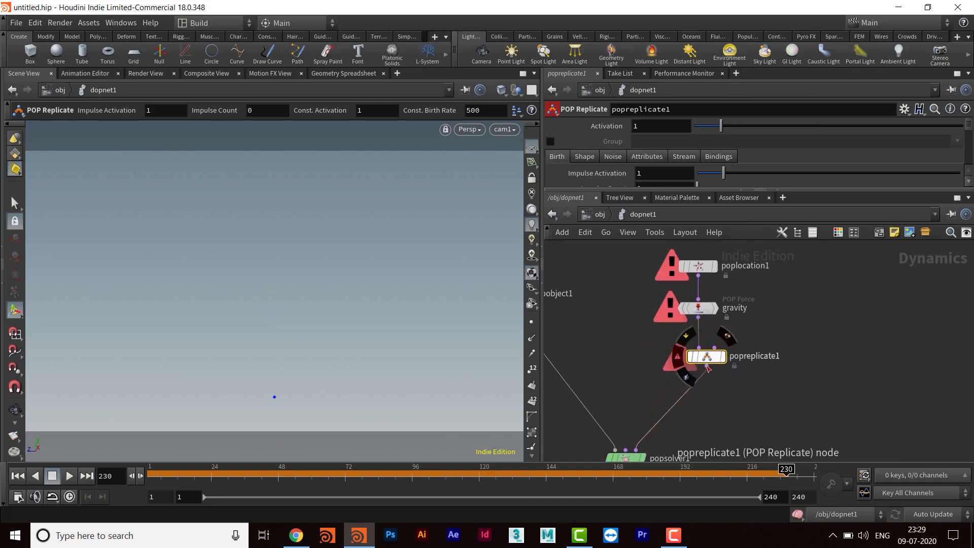
drag(705, 362, 860, 327)
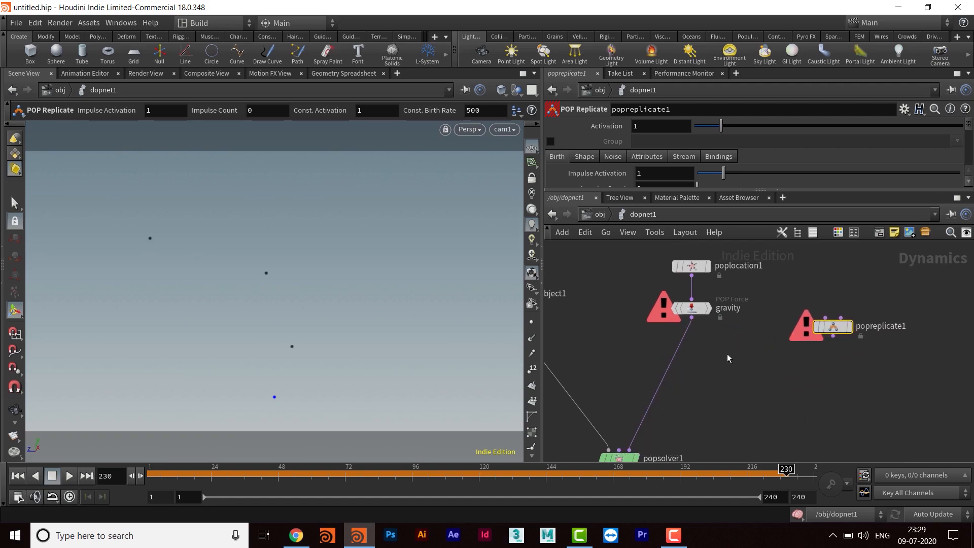
- Set the Y component of the gravity node's Force to -3
click(682, 309)
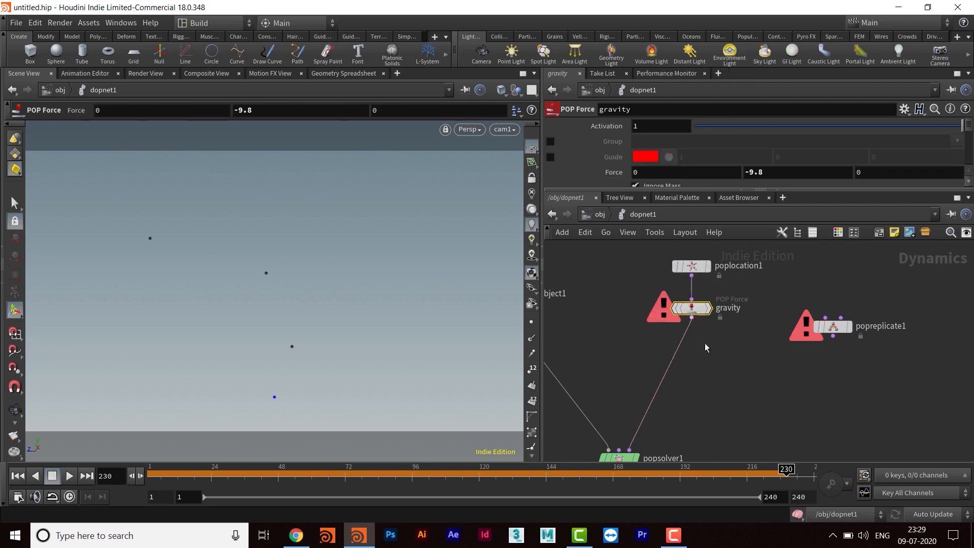
double_click(753, 172)
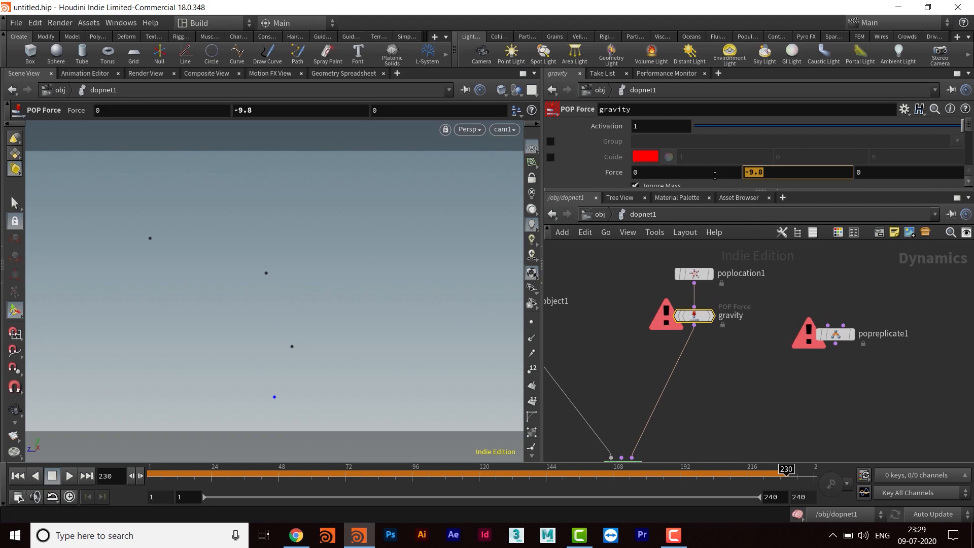
text(-3)
key(Return)
- Wire the gravity node's output into the second input of the POP Replicate node
middle_drag(709, 386, 697, 367)
drag(827, 322, 807, 349)
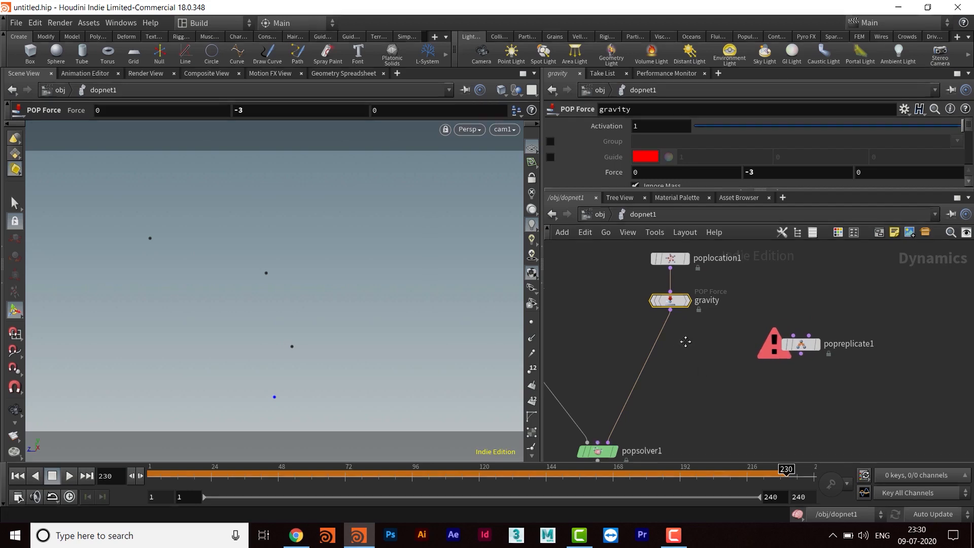
click(680, 309)
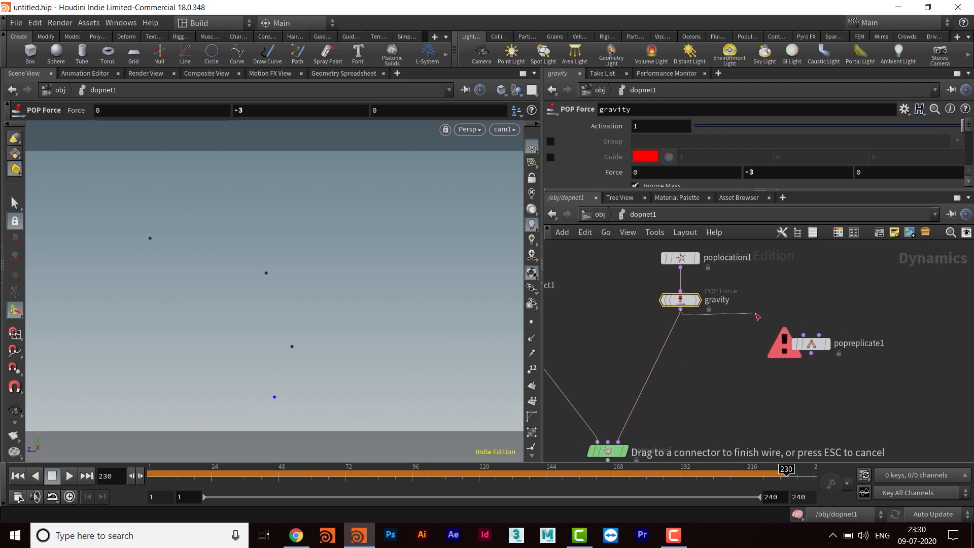
click(812, 345)
drag(812, 345, 786, 349)
- Insert a Merge node between gravity and the POP Solver, and connect the POP Replicate output into it
middle_drag(740, 414, 741, 381)
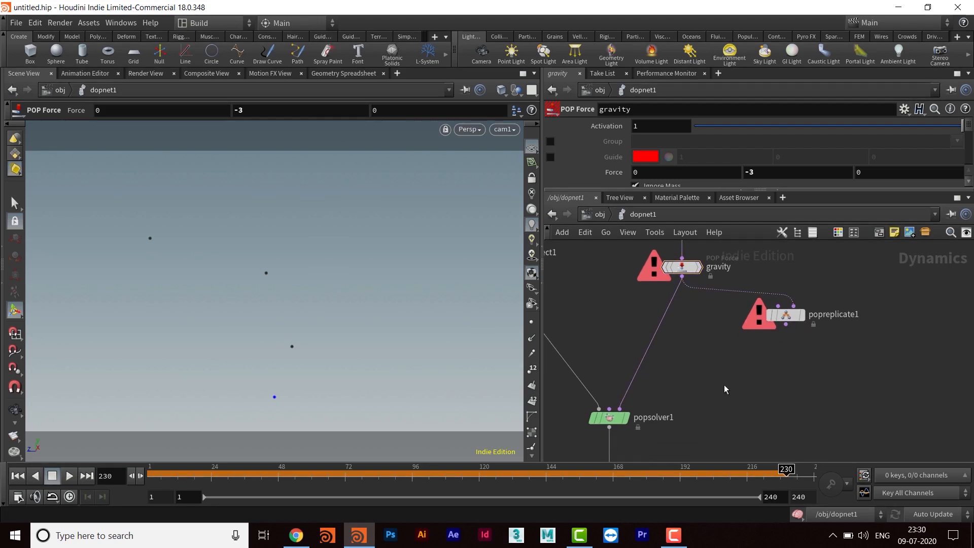
key(Tab)
text(merge)
key(Return)
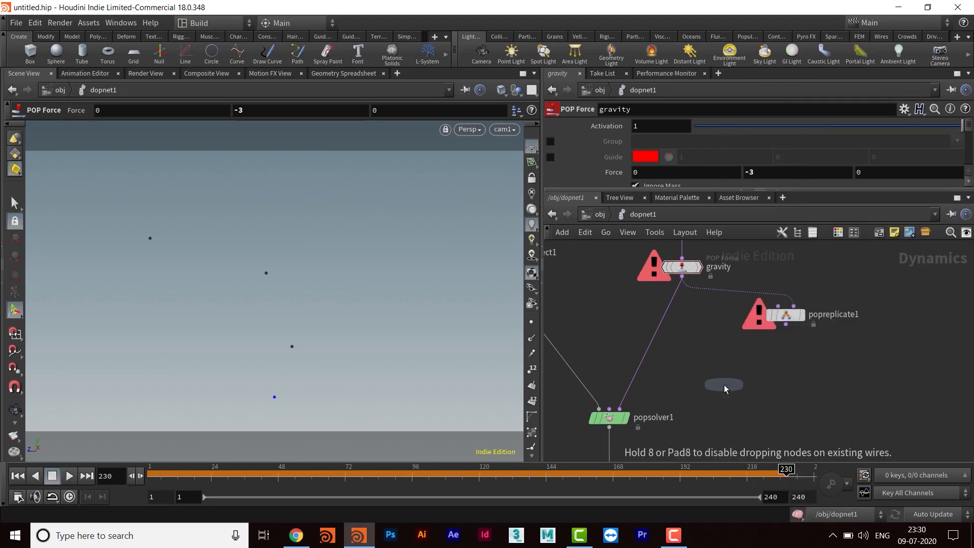
click(724, 388)
drag(724, 390, 684, 388)
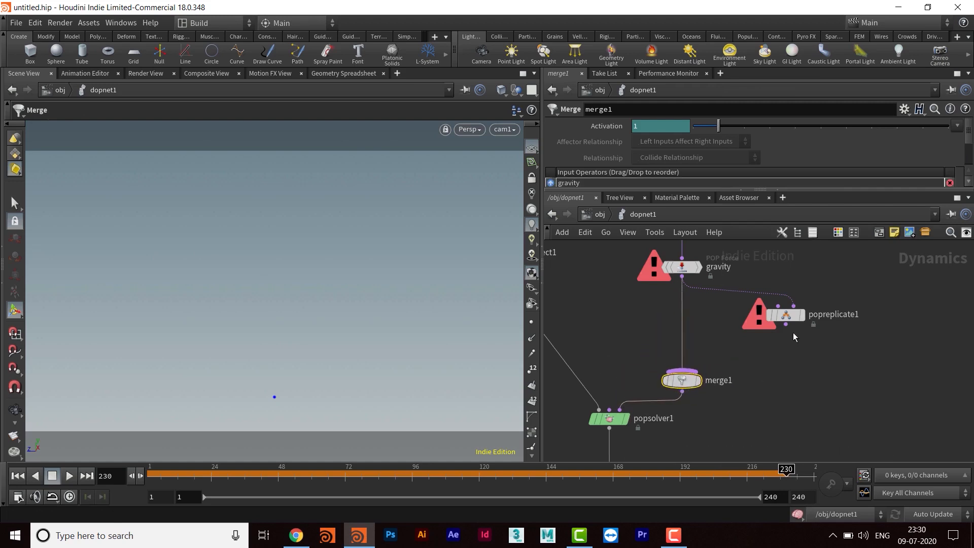
drag(786, 325, 686, 375)
- Play the simulation from the first frame to check the replicated particles, and stop it
click(22, 478)
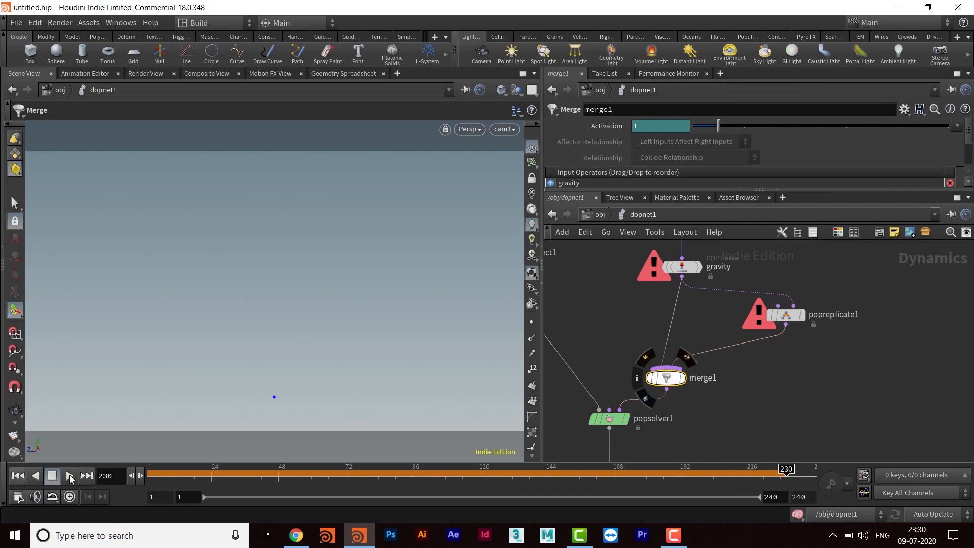
click(69, 477)
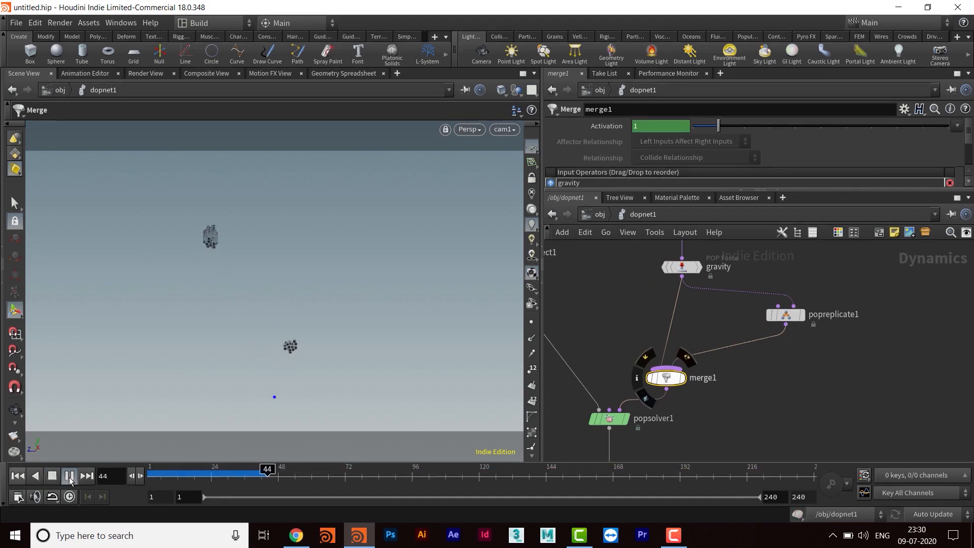
click(70, 479)
- Select the POP Replicate node and enlarge the parameter area to show its Birth settings
middle_drag(761, 381, 774, 413)
middle_drag(715, 369, 675, 395)
drag(766, 376, 775, 379)
middle_drag(775, 394, 730, 365)
click(726, 349)
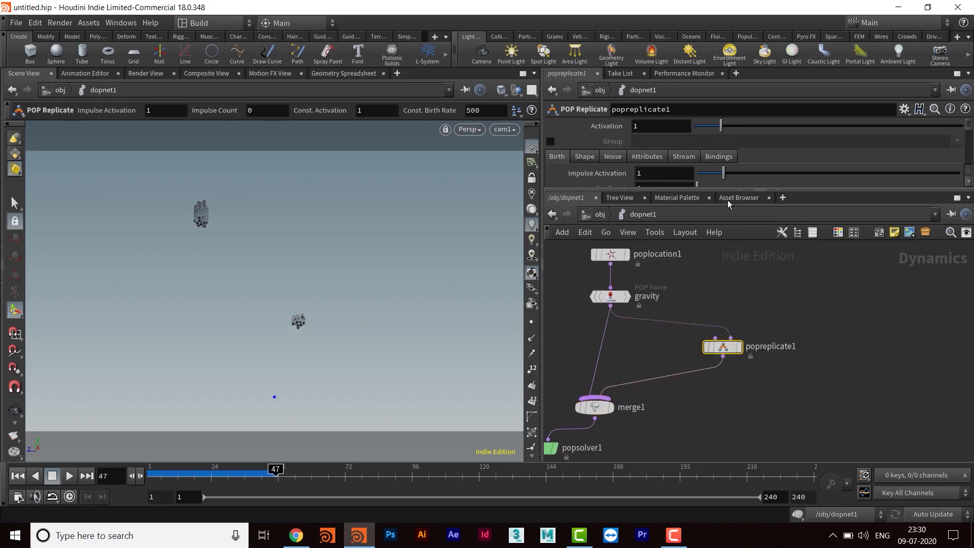
drag(726, 192, 723, 276)
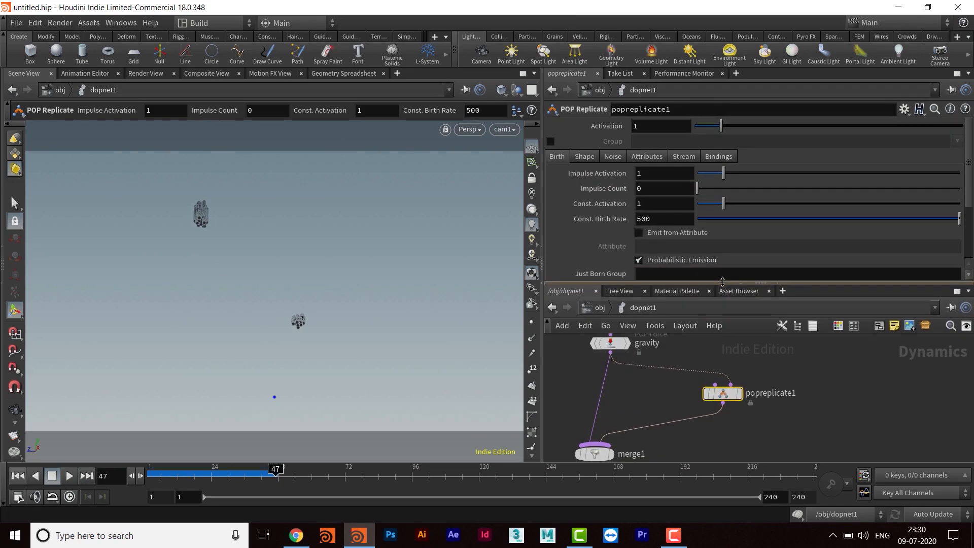
- Bypass POP Replicate, play the simulation from the first frame for comparison, stop it and re-enable the node
mouse_move(708, 397)
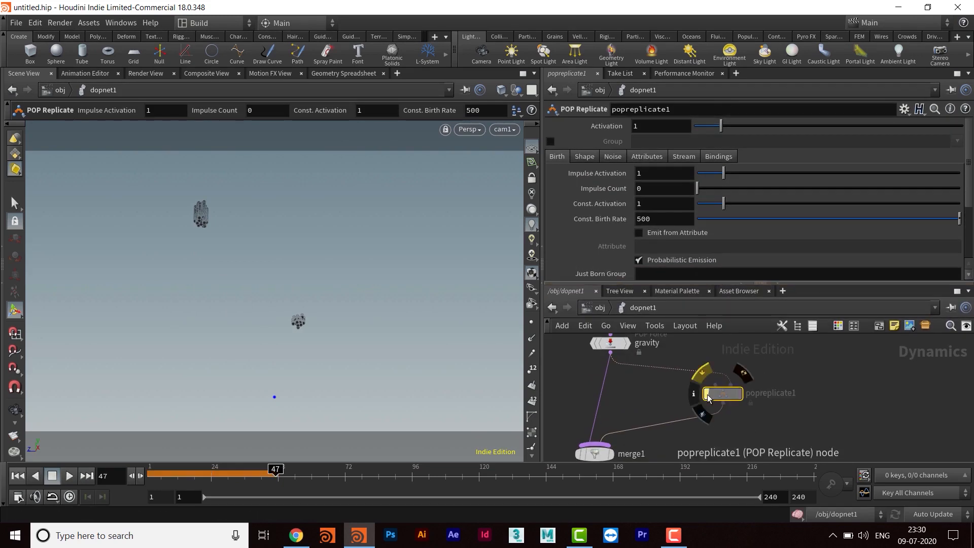
click(17, 476)
click(70, 477)
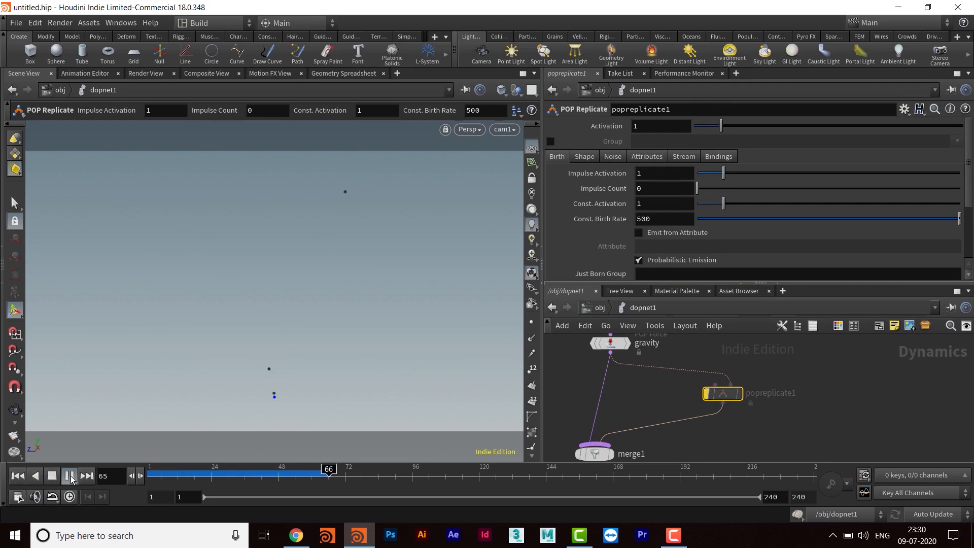
click(70, 477)
click(706, 394)
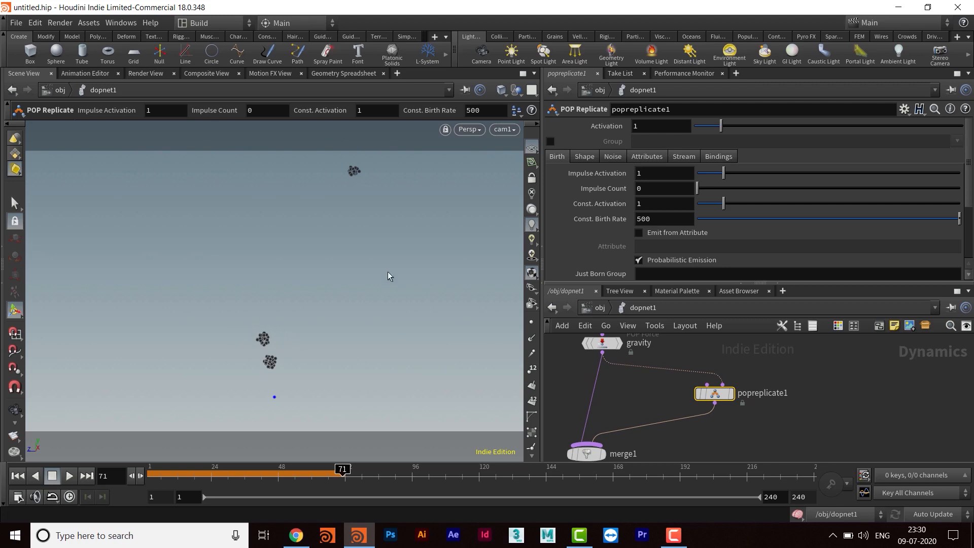
- Examine POP Replicate's Shape and Birth parameters and the birth and velocity settings of the POP Location node
click(587, 157)
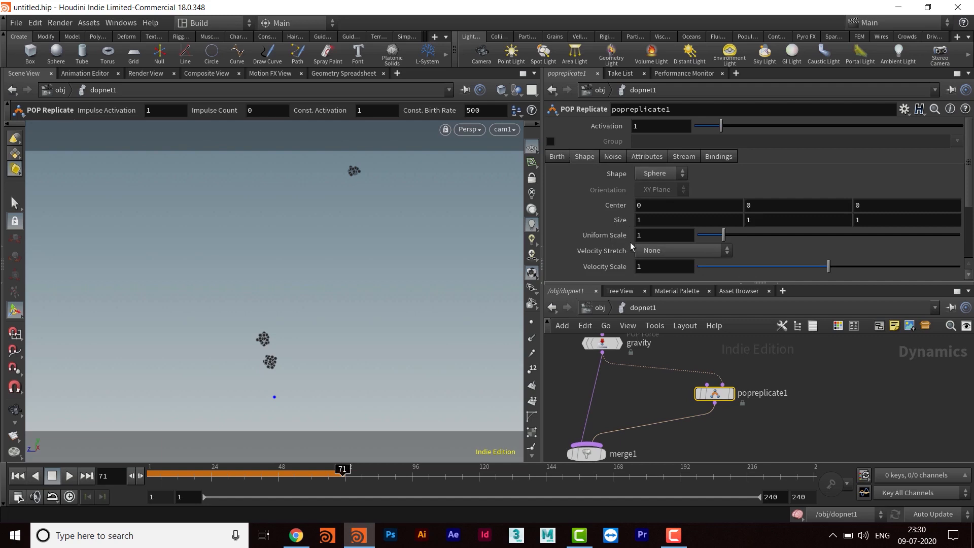
drag(656, 237, 592, 249)
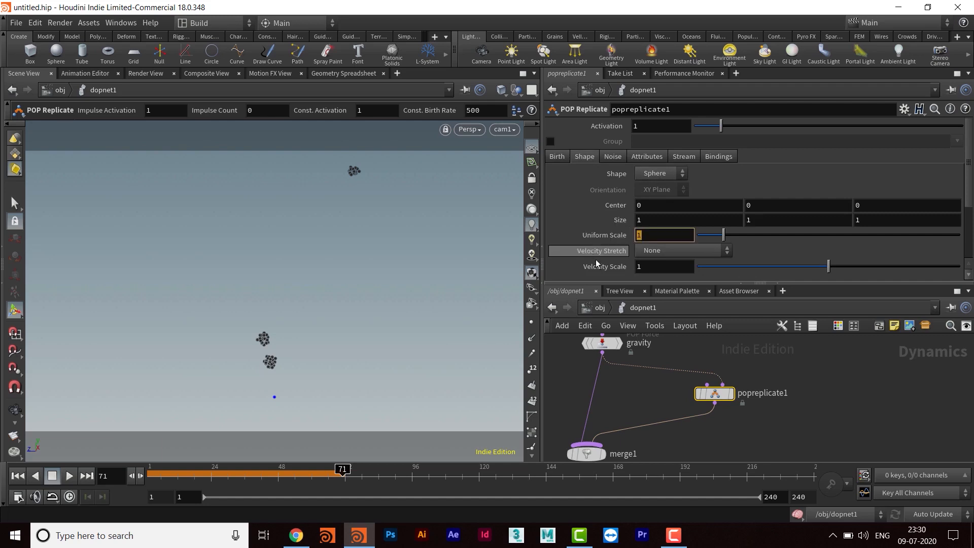
middle_drag(630, 404, 632, 407)
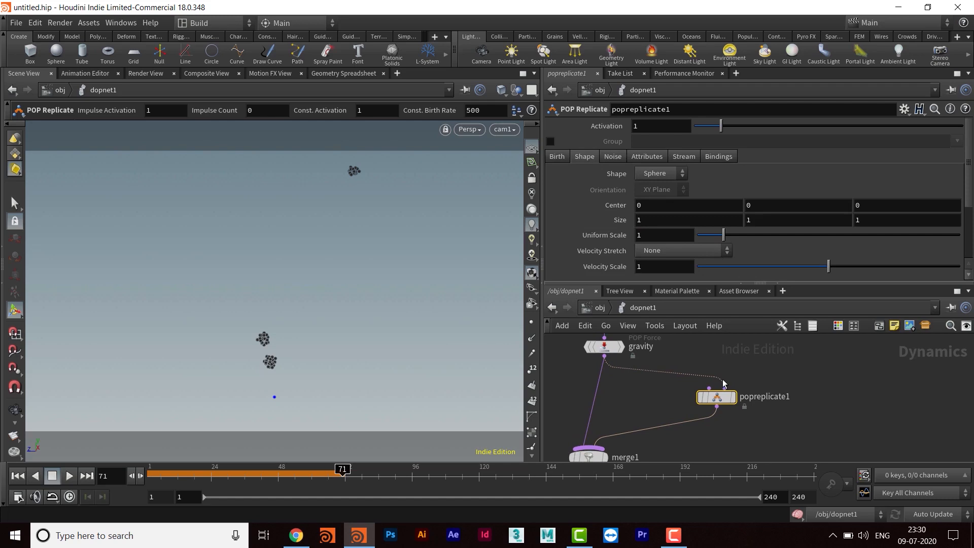
click(560, 157)
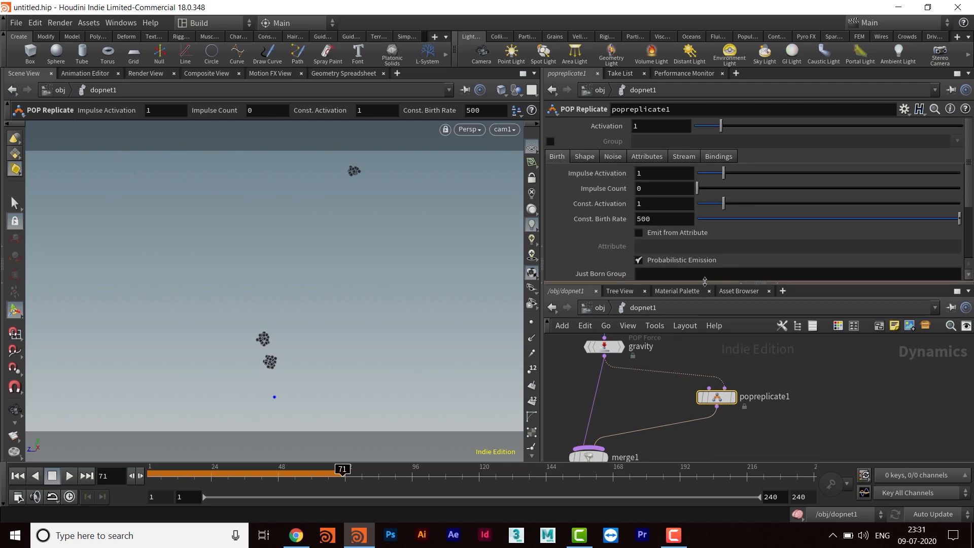
middle_drag(654, 411, 663, 460)
middle_drag(698, 383, 701, 403)
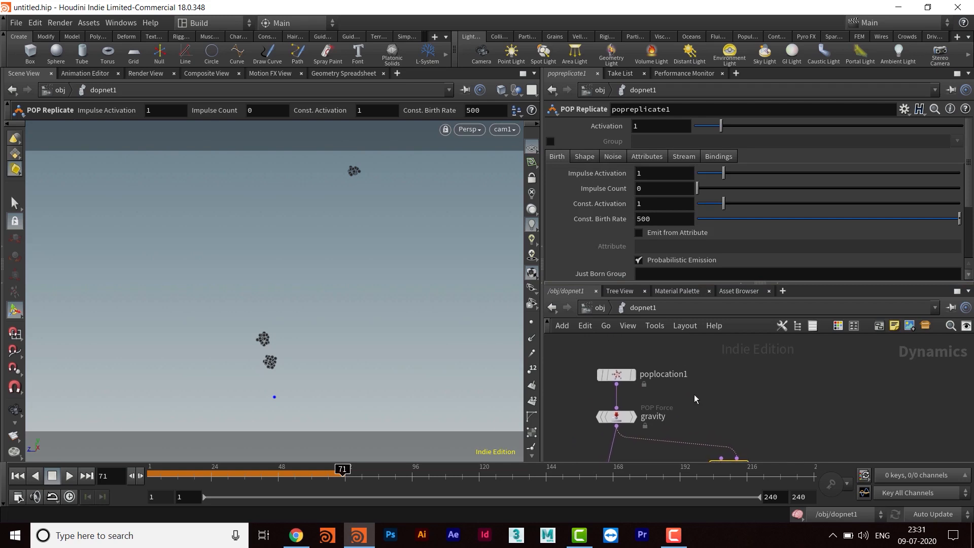
drag(567, 351, 676, 395)
middle_drag(734, 403, 723, 357)
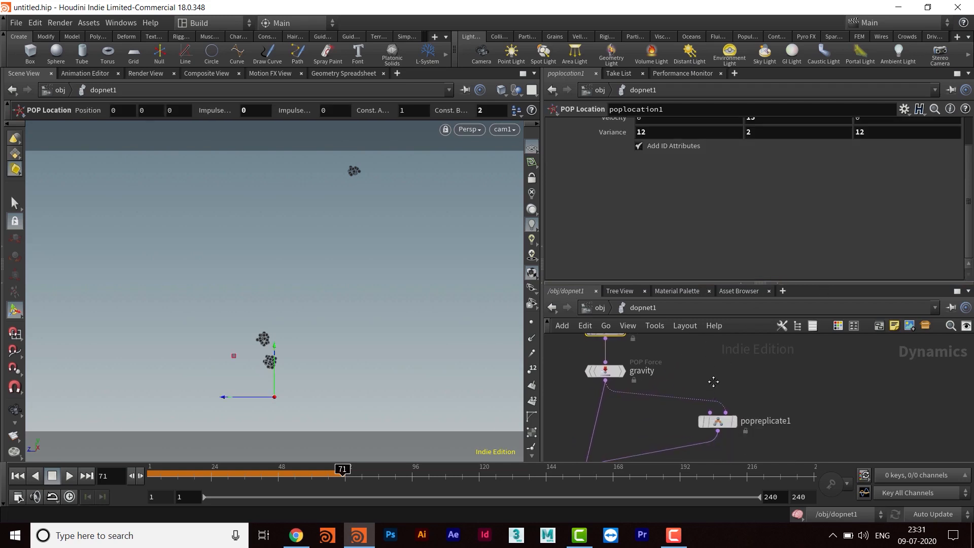
- Turn off constant emission on the POP Replicate node by setting Const. Activation to 0
middle_drag(723, 426, 731, 422)
click(728, 419)
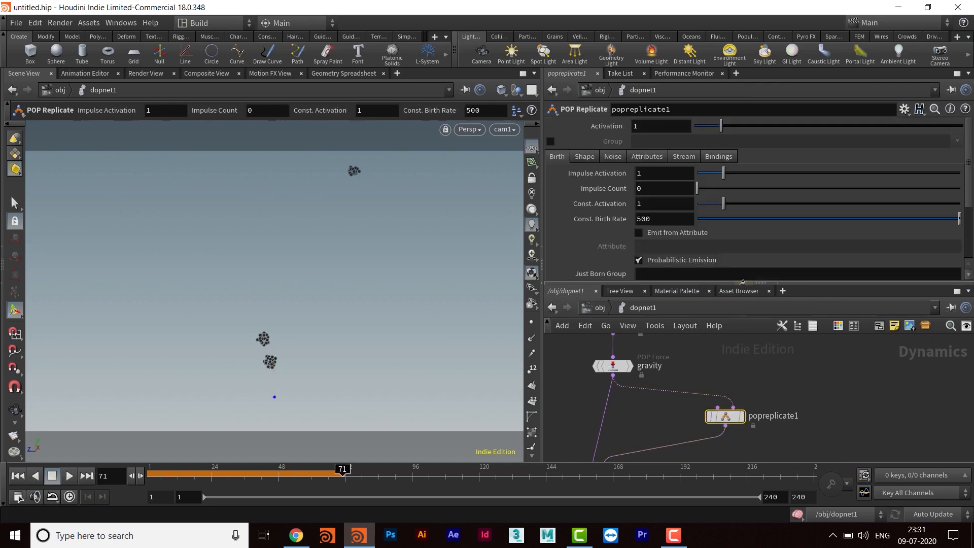
drag(745, 284, 746, 323)
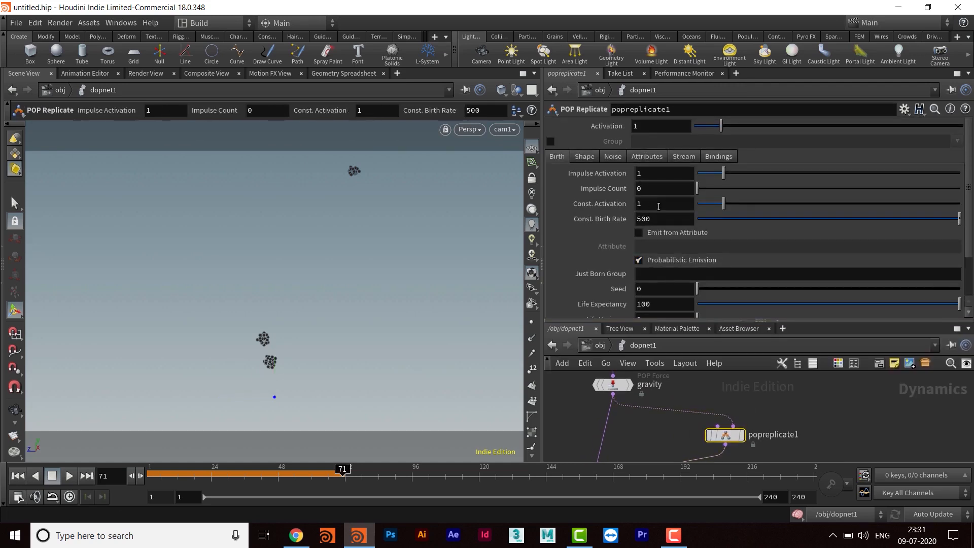
click(647, 208)
text(0)
key(Return)
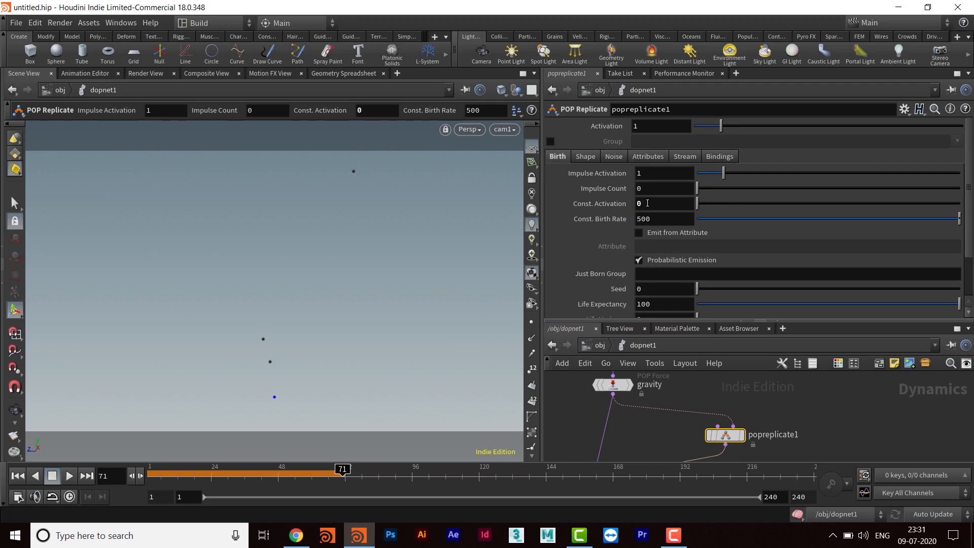
- Set the POP Replicate node's Impulse Count to 10
click(650, 175)
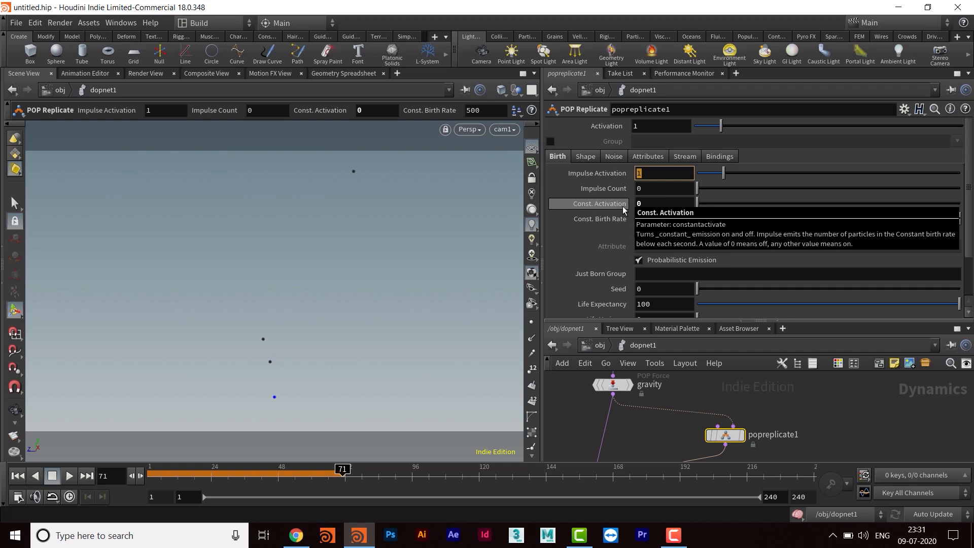
click(651, 189)
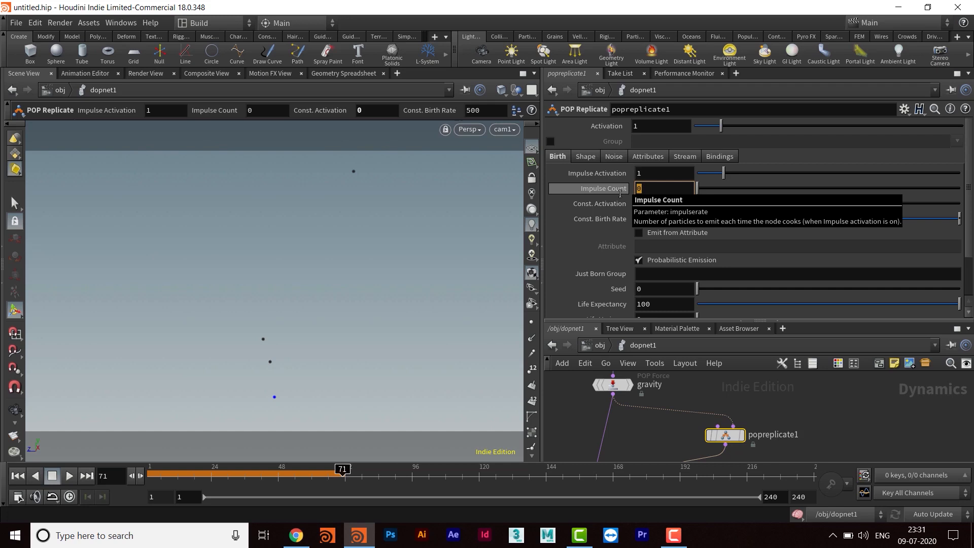
text(10)
key(Return)
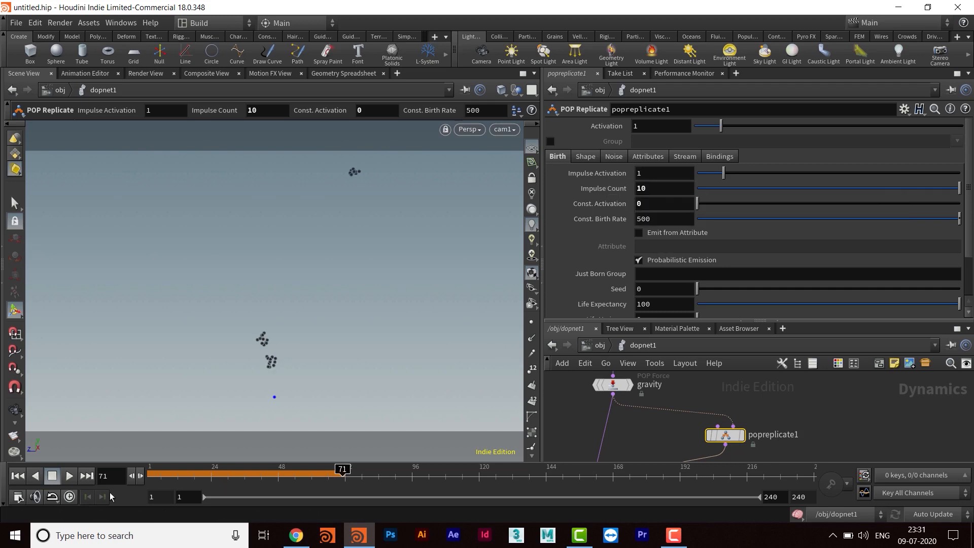
- Replay the simulation from the first frame to check the impulse-based replication, and stop it
click(18, 475)
click(69, 475)
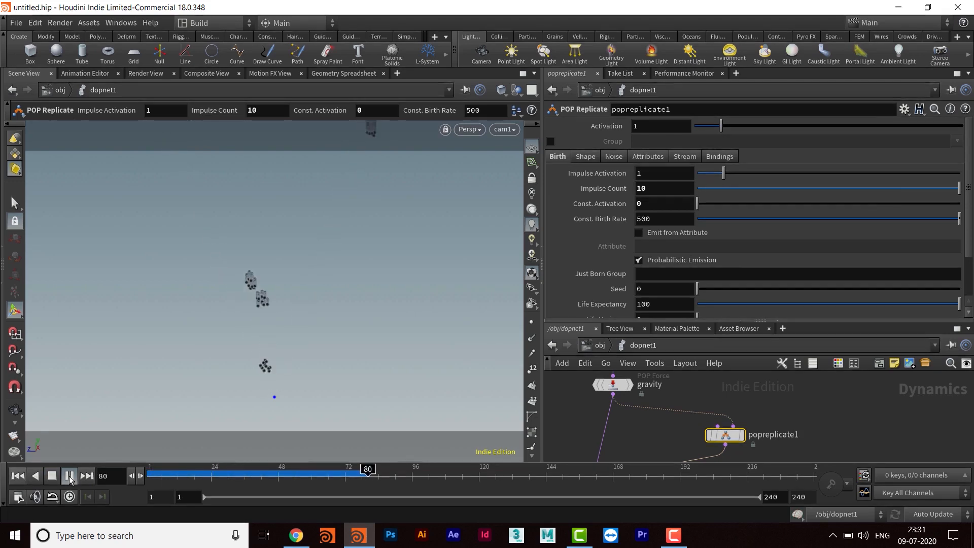
click(69, 475)
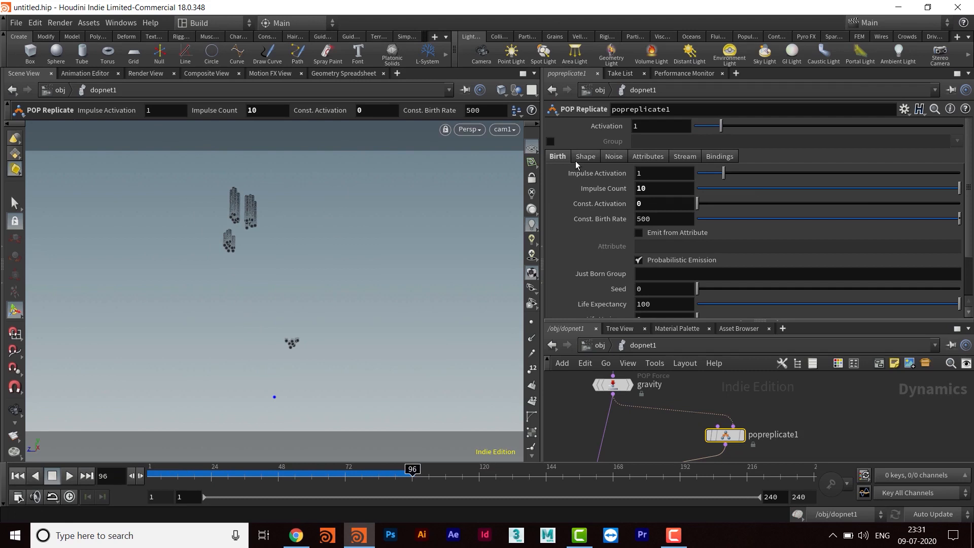
- Set the Life Expectancy of the replicated particles to 1
scroll(798, 252, down, 1)
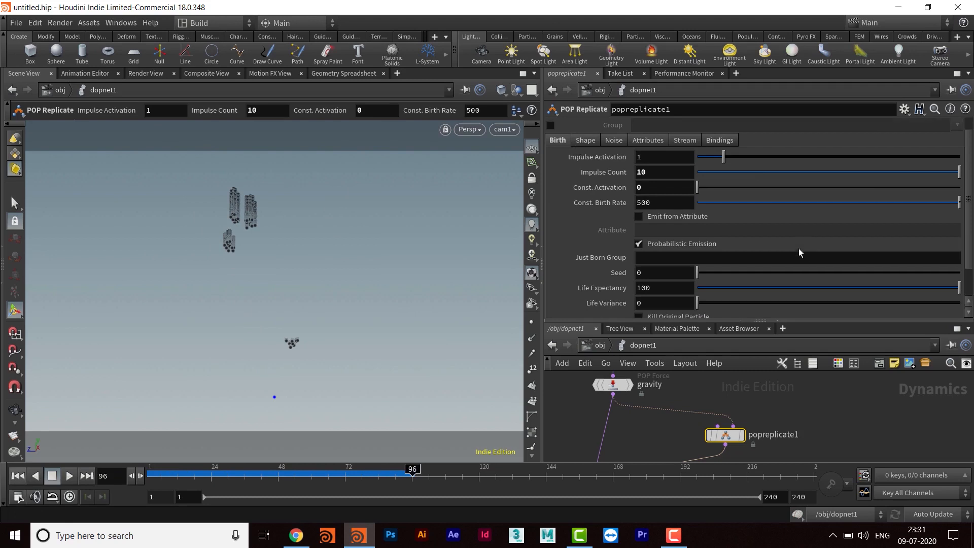
click(660, 287)
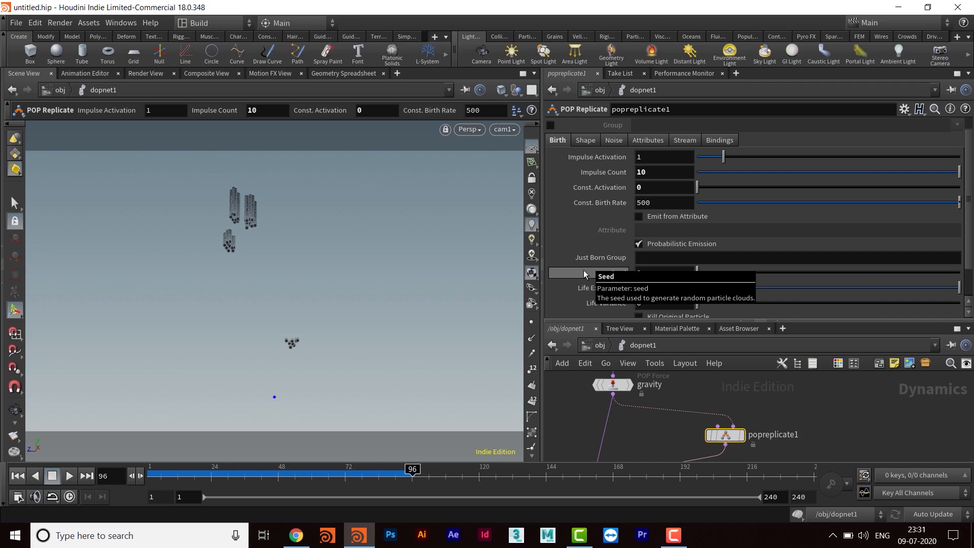
text(1)
key(Return)
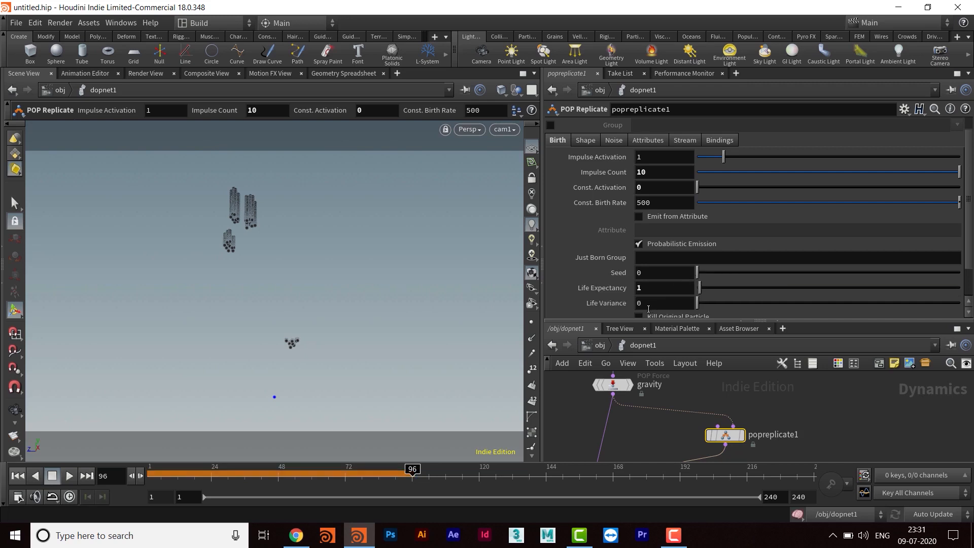
- Set the POP Replicate node's Life Variance to 1 and Life Expectancy to 1.5
click(656, 303)
text(1)
key(Return)
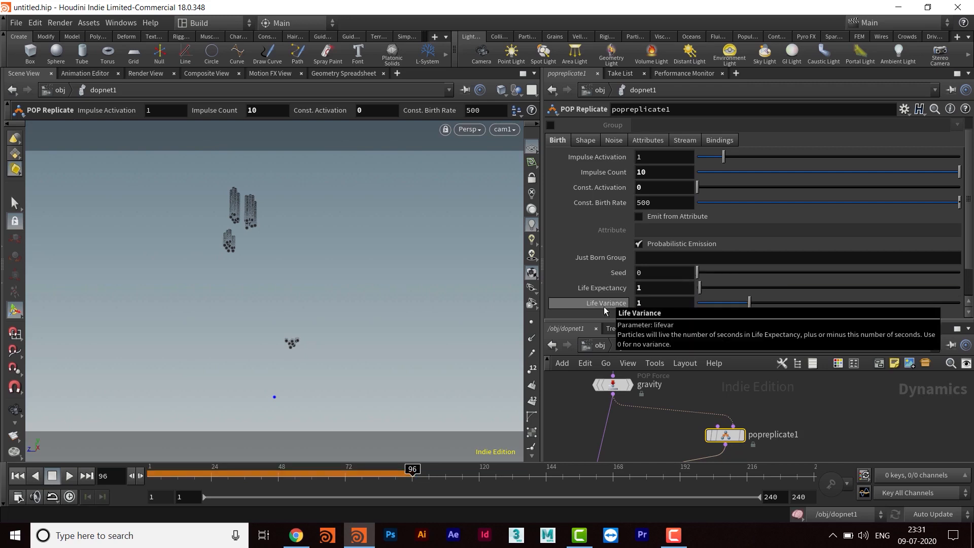
click(609, 293)
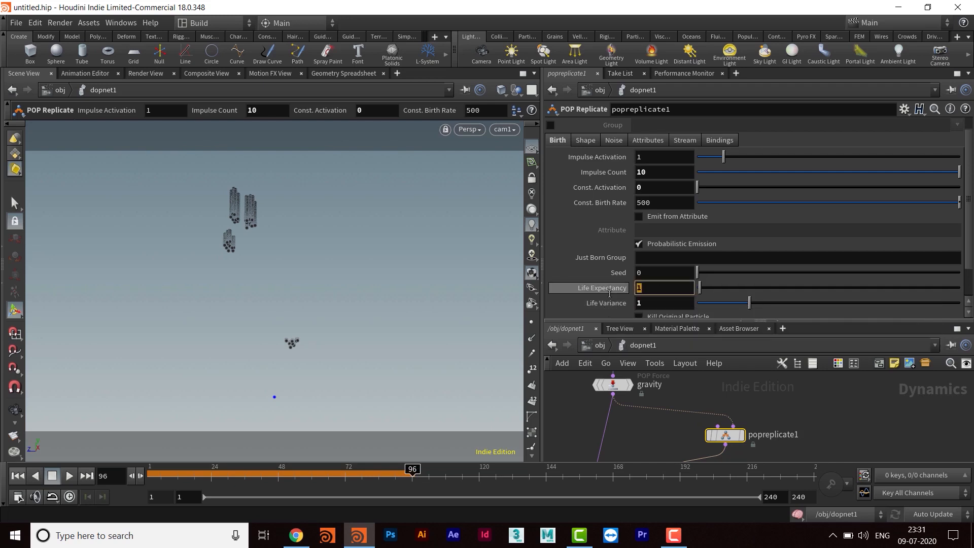
text(1.5)
key(Return)
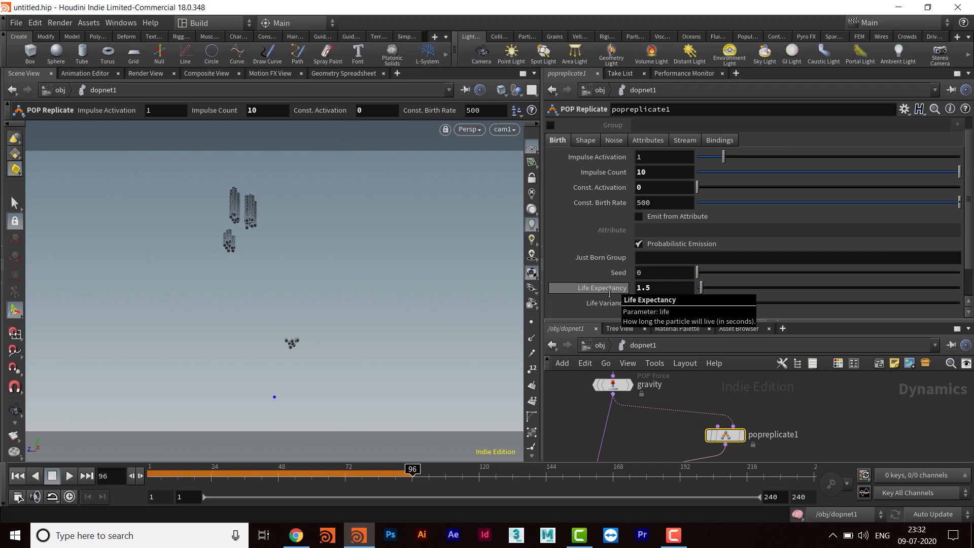
- Set the POP Replicate node's sphere emission shape Size to 0 on all three axes
scroll(735, 254, up, 1)
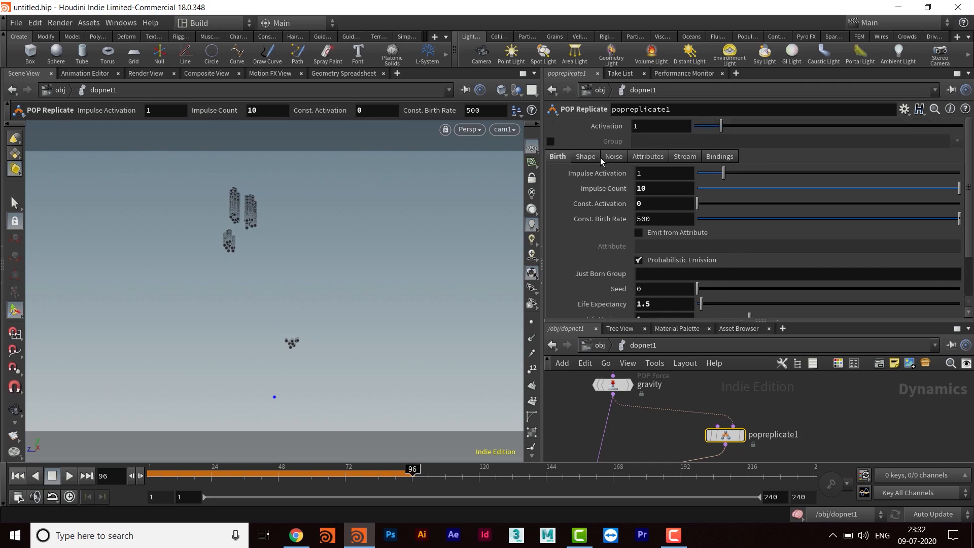
click(587, 157)
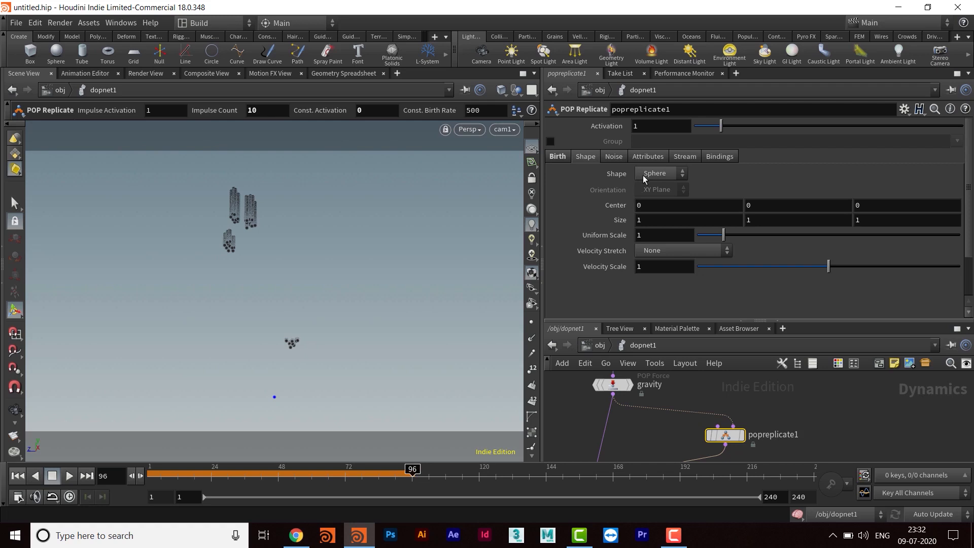
click(641, 219)
key(Tab)
key(Tab)
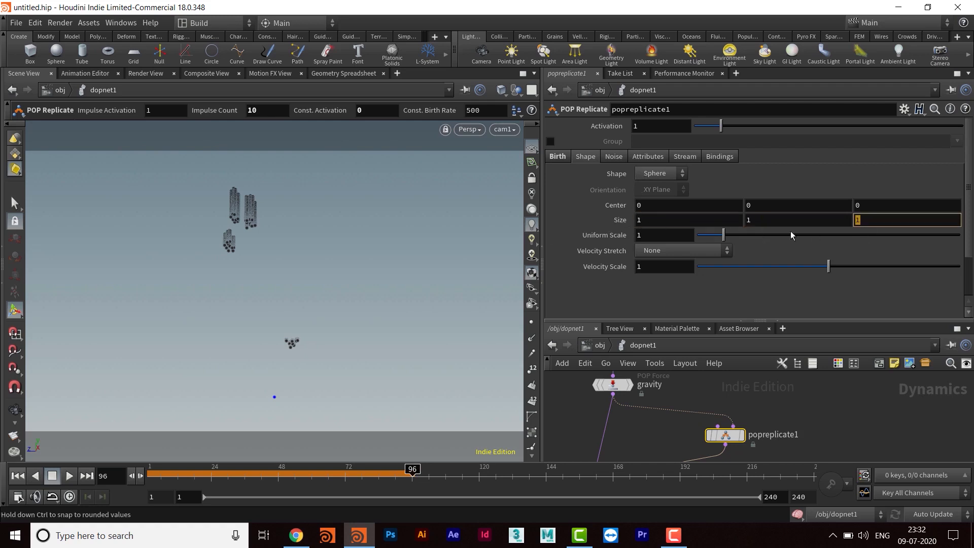
middle_drag(614, 224, 596, 202)
- Replay the simulation from the first frame to check the zero-size emission shape, and stop it at frame 50
click(19, 475)
click(71, 478)
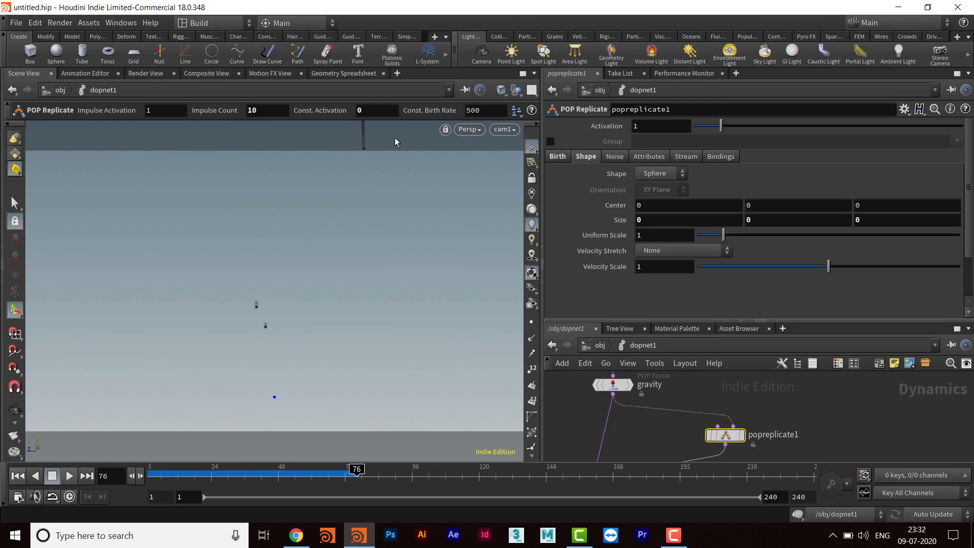
click(17, 477)
click(71, 477)
click(71, 477)
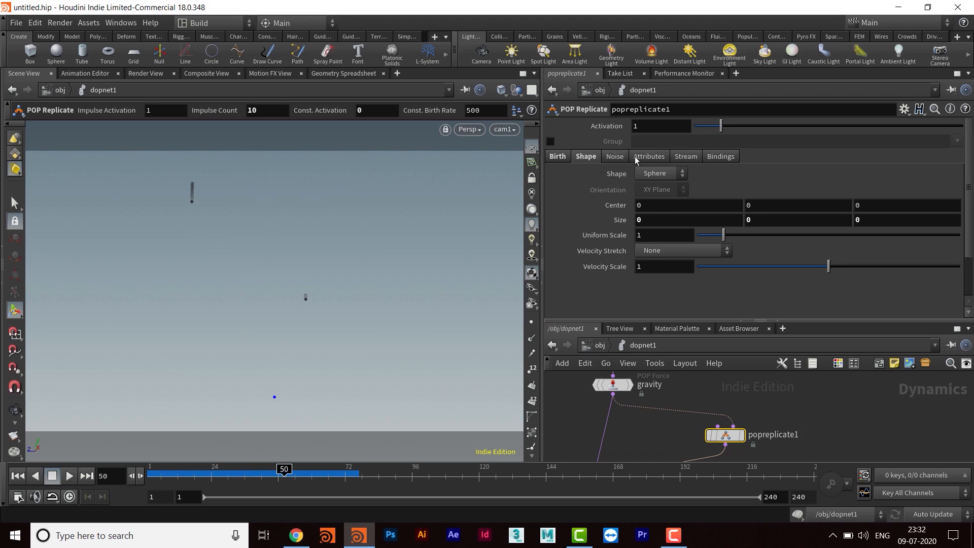
- Switch the POP Replicate node's Initial Velocity to Set initial velocity, with a Variance of 0.1 on all three axes
click(651, 157)
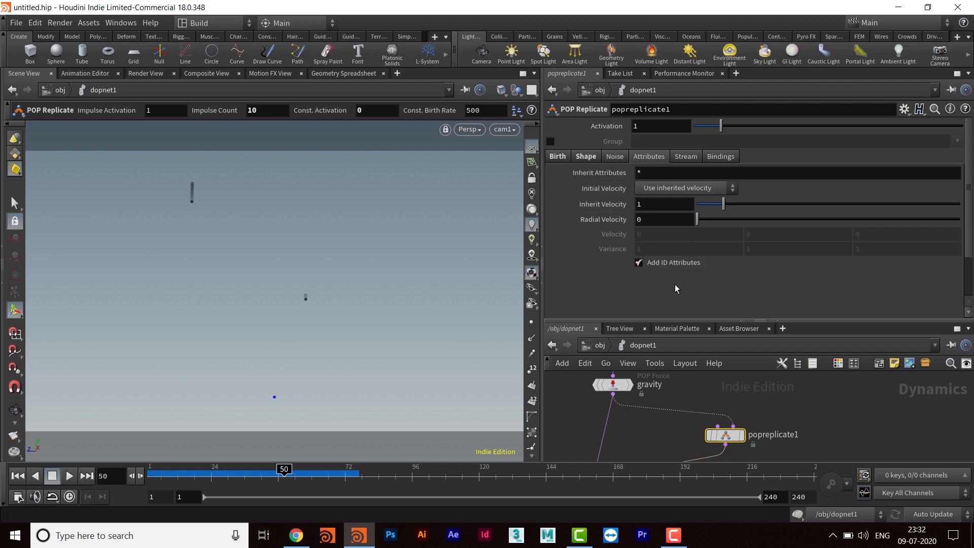
click(660, 188)
click(674, 226)
middle_drag(615, 256, 551, 255)
- Play the simulation from the first frame to check the new velocity variance, and stop it
click(17, 476)
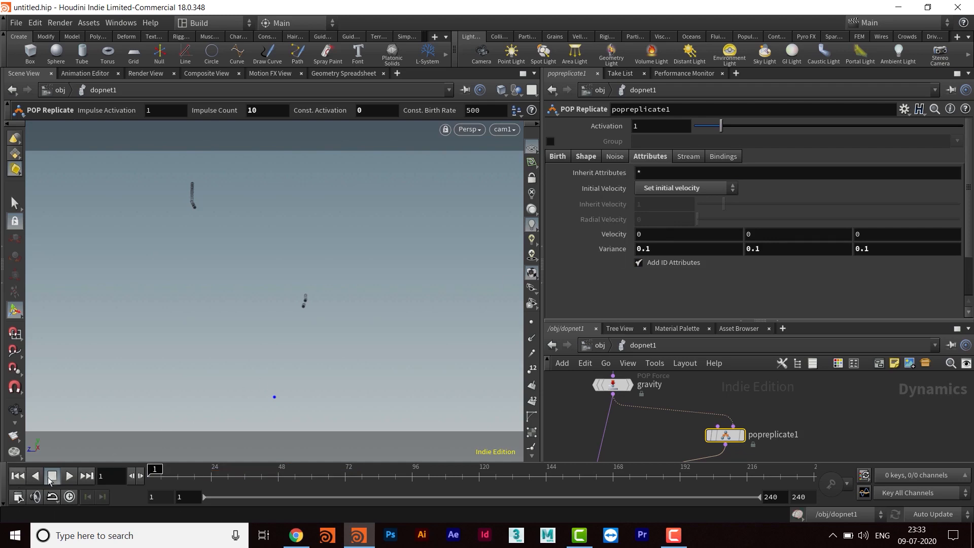
click(71, 477)
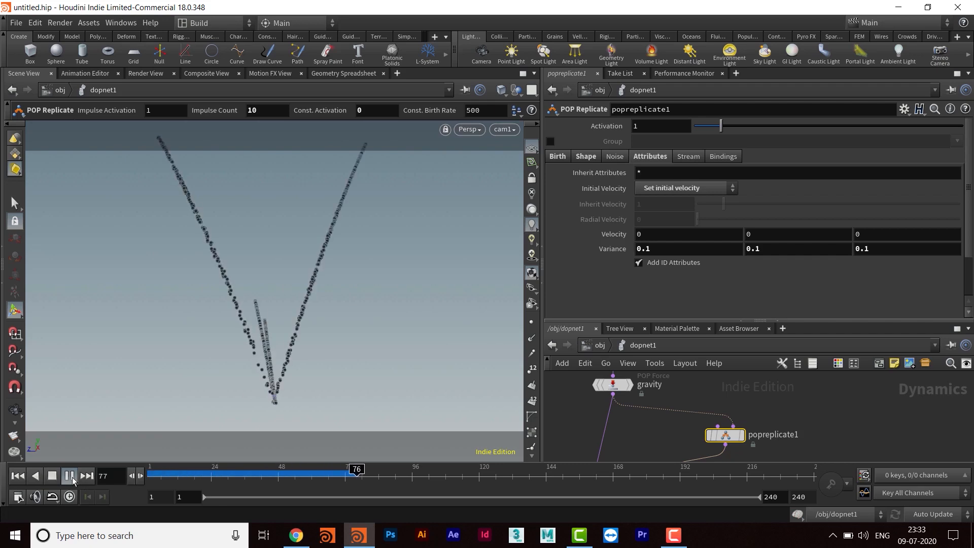
click(70, 476)
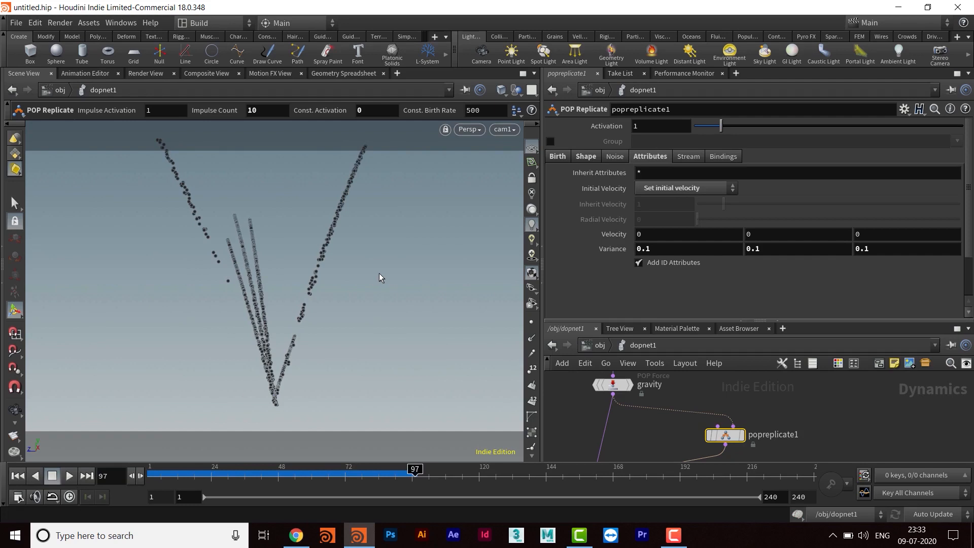
- Set the viewport's particle Point Size to 3 pixels in the geometry display options
key(d)
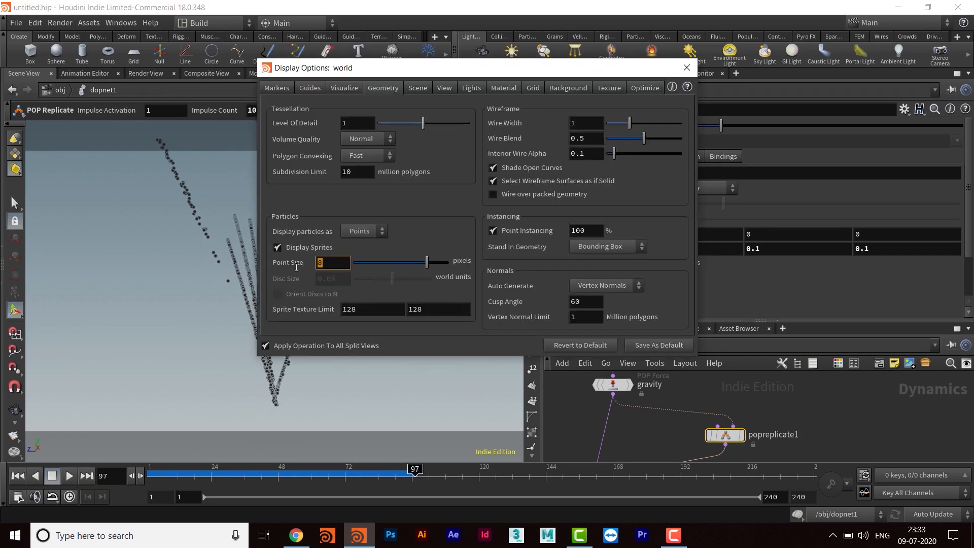
text(3)
key(Return)
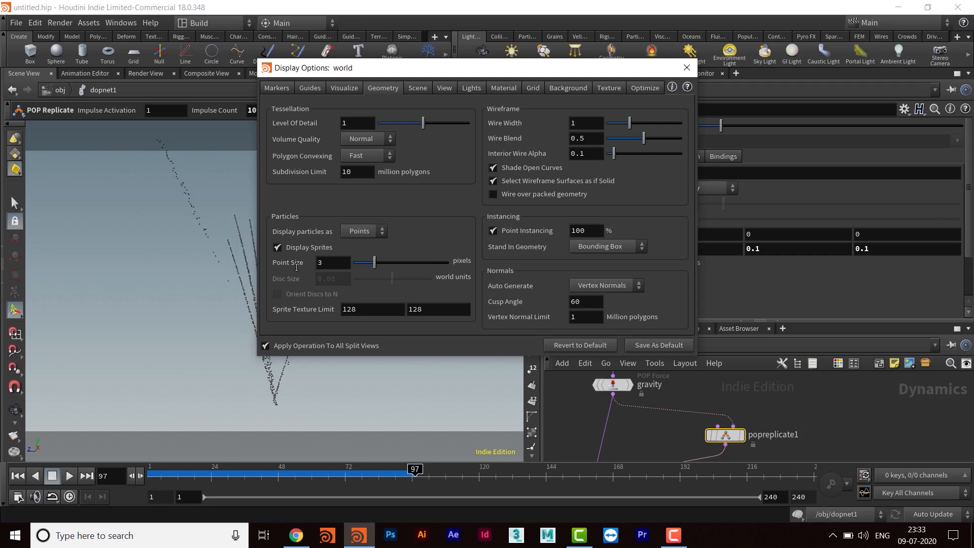
click(686, 67)
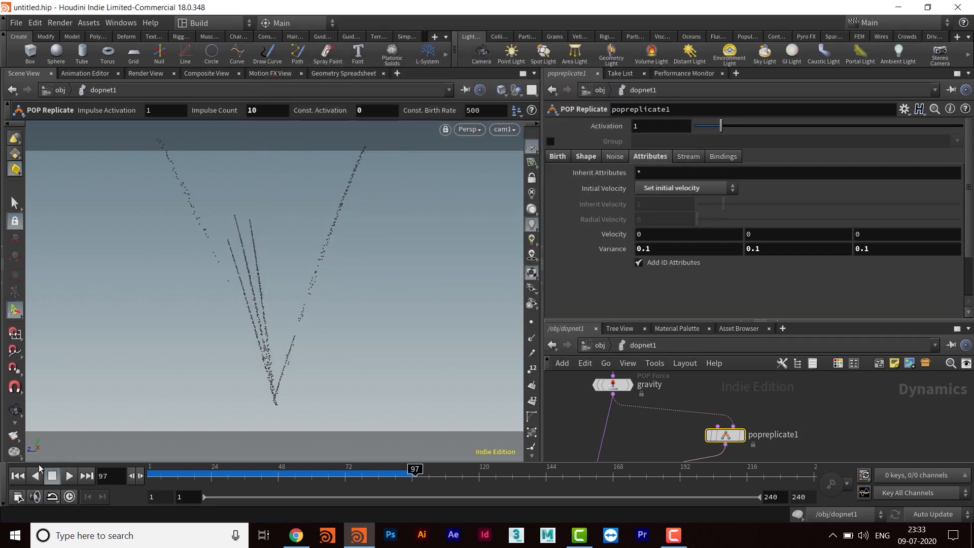
- Replay the simulation from the first frame with the smaller points and stop it at frame 52
click(18, 475)
click(69, 475)
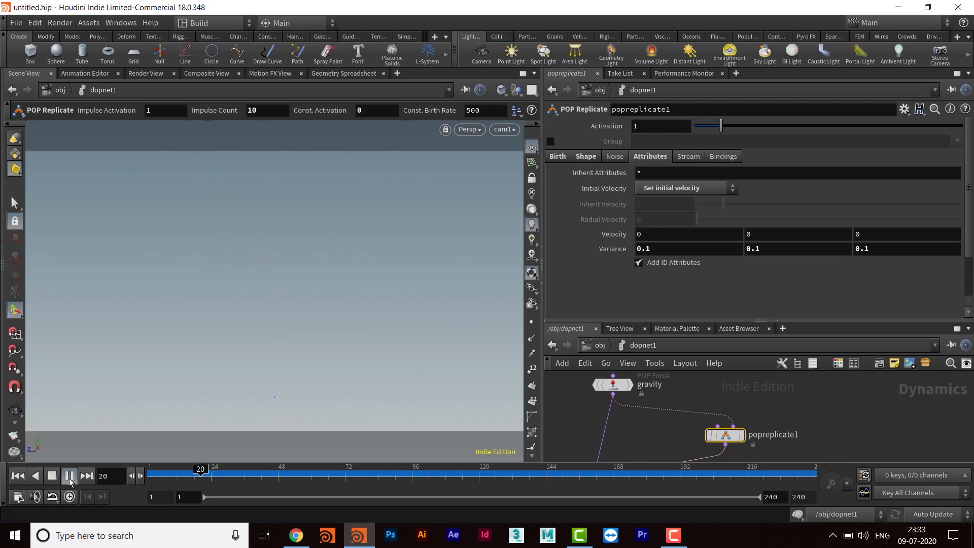
click(69, 478)
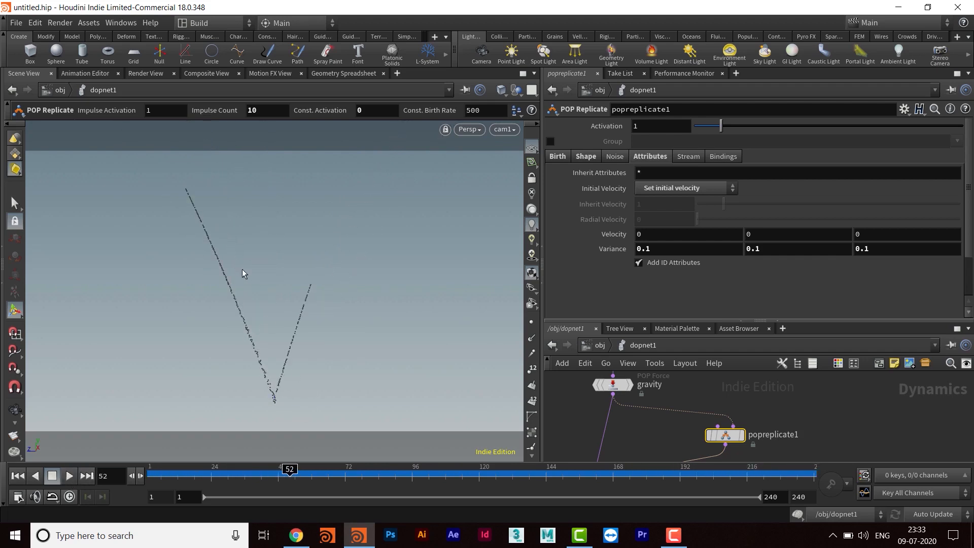
- Enlarge the network editor, rearrange the nodes, and rewire the popreplicate1 input from gravity to poplocation1
drag(675, 322, 675, 213)
middle_drag(679, 343, 700, 345)
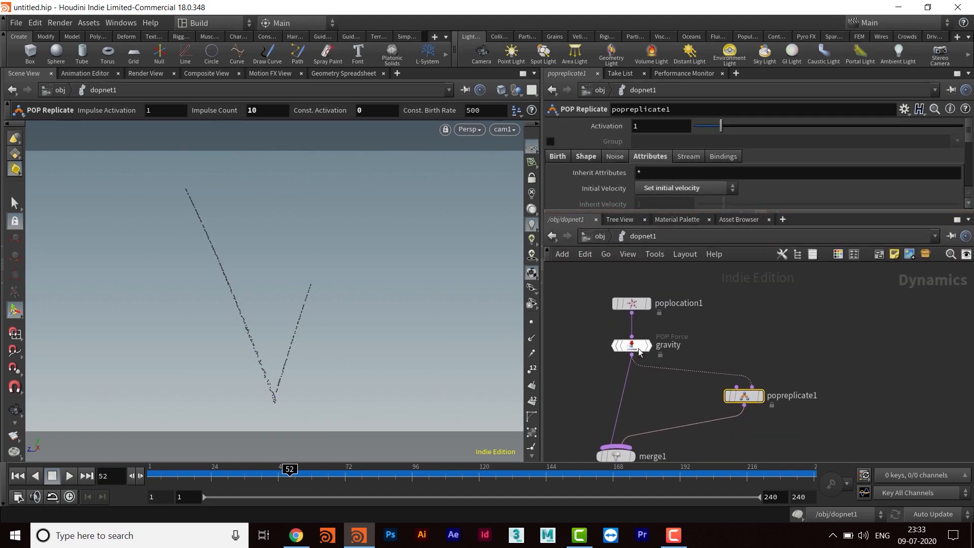
drag(623, 354, 633, 360)
middle_drag(672, 419, 689, 396)
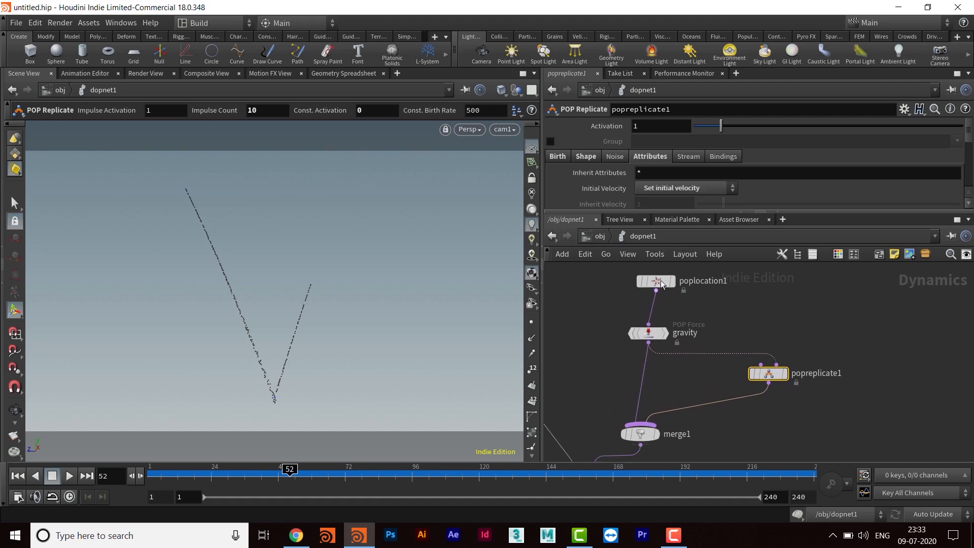
drag(649, 280, 642, 281)
middle_drag(665, 366, 658, 375)
drag(643, 344, 630, 345)
drag(763, 378, 760, 370)
middle_drag(728, 387, 738, 389)
drag(642, 301, 776, 353)
mouse_move(691, 374)
middle_down()
mouse_move(715, 364)
mouse_move(706, 372)
middle_up()
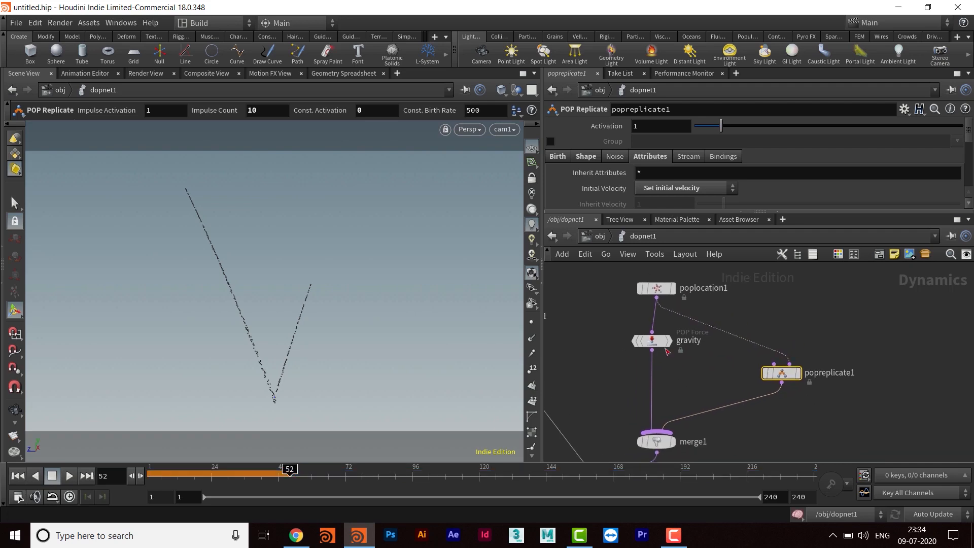
drag(661, 346, 667, 346)
middle_drag(682, 373, 673, 363)
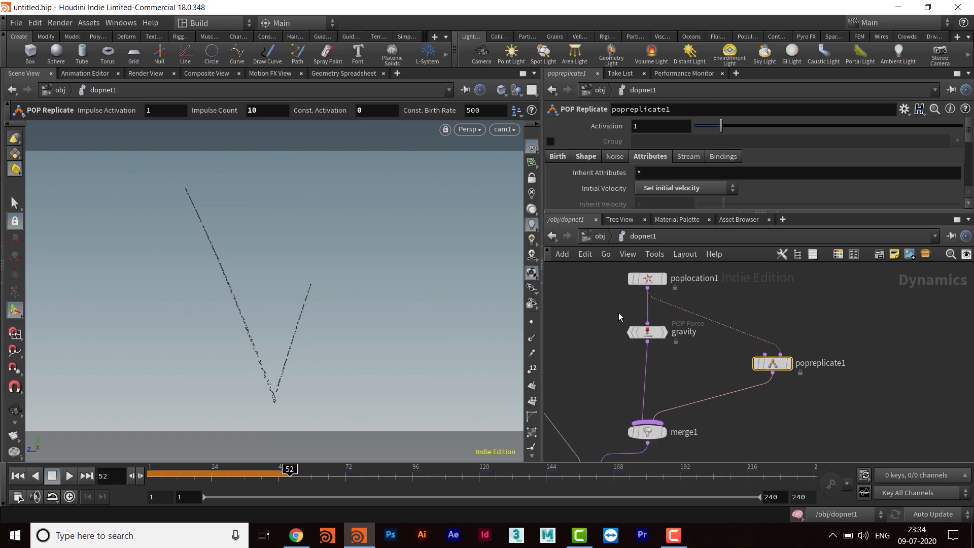
- Set the gravity POP Force's Y force to -5 and replay the simulation from the first frame
click(649, 333)
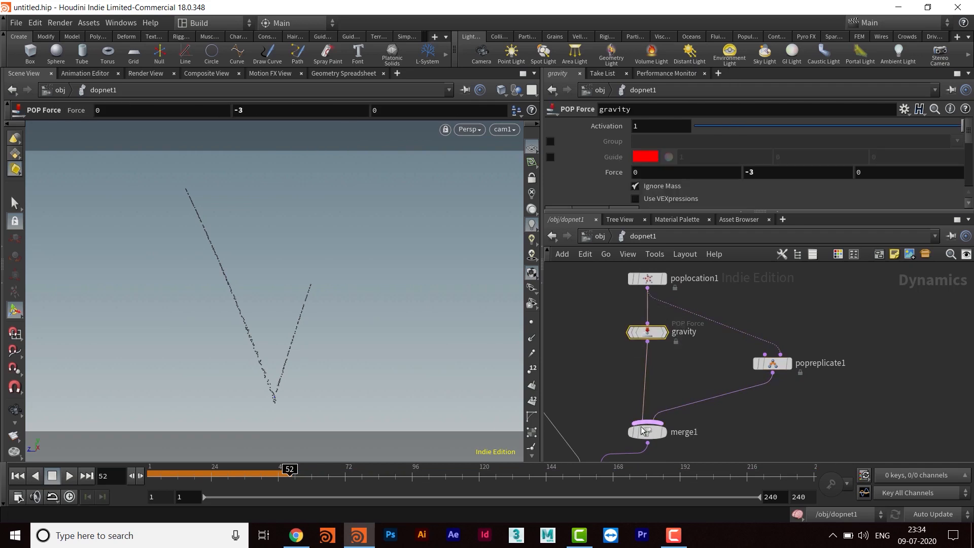
middle_drag(667, 302, 668, 309)
middle_drag(785, 425, 786, 409)
drag(765, 174, 730, 174)
text(-)
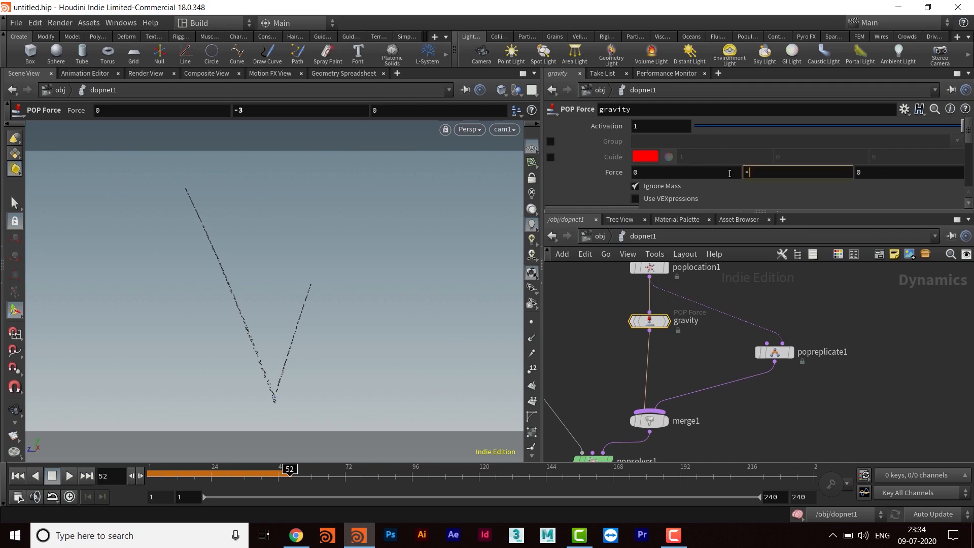
text(5)
key(Return)
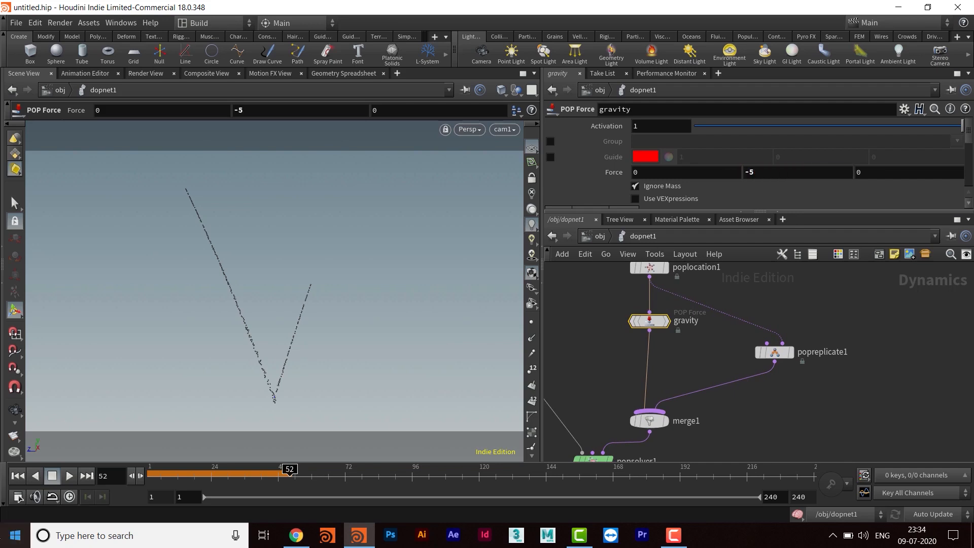
click(16, 477)
click(70, 476)
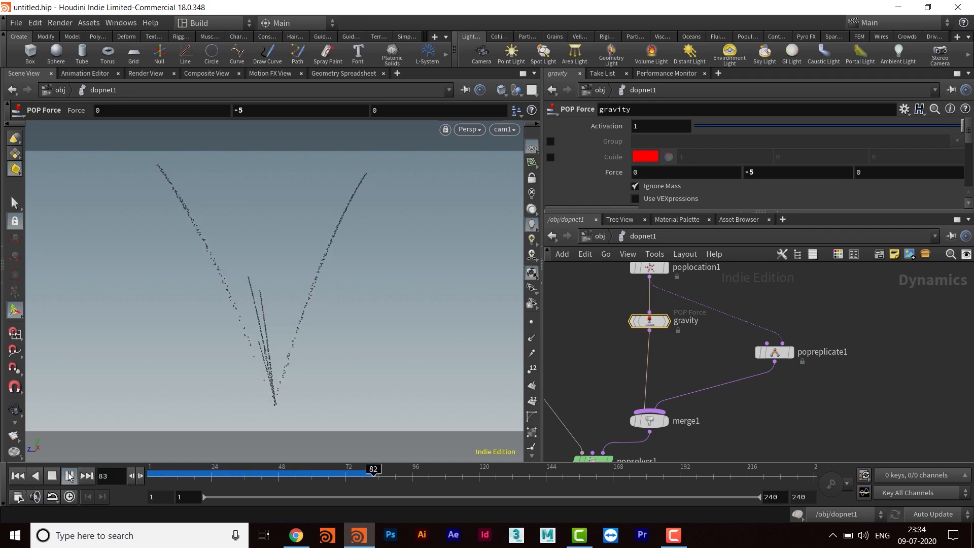
- Set the gravity POP Force's Y force to -9.8 and replay the simulation from the first frame, stopping it at frame 121
drag(758, 173, 725, 172)
text(-9.8)
key(Return)
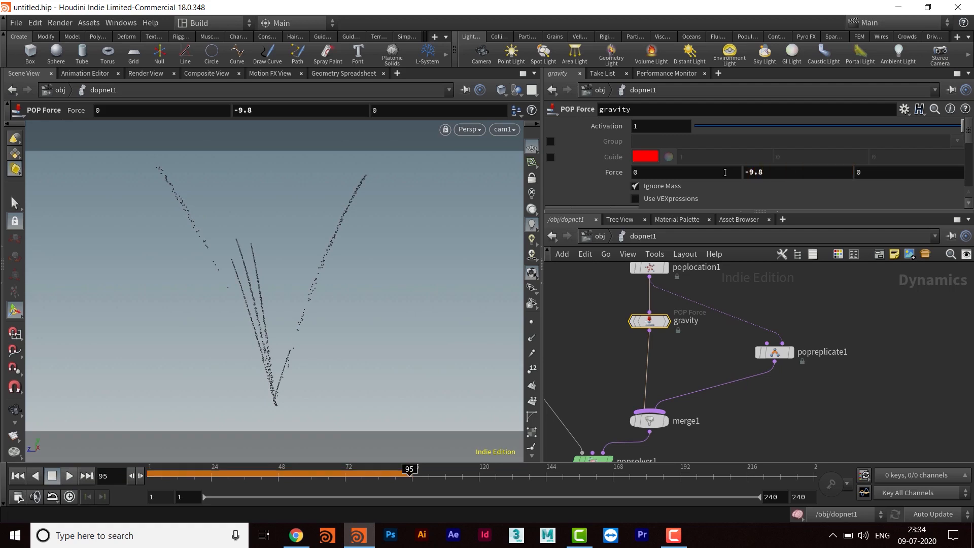
click(18, 476)
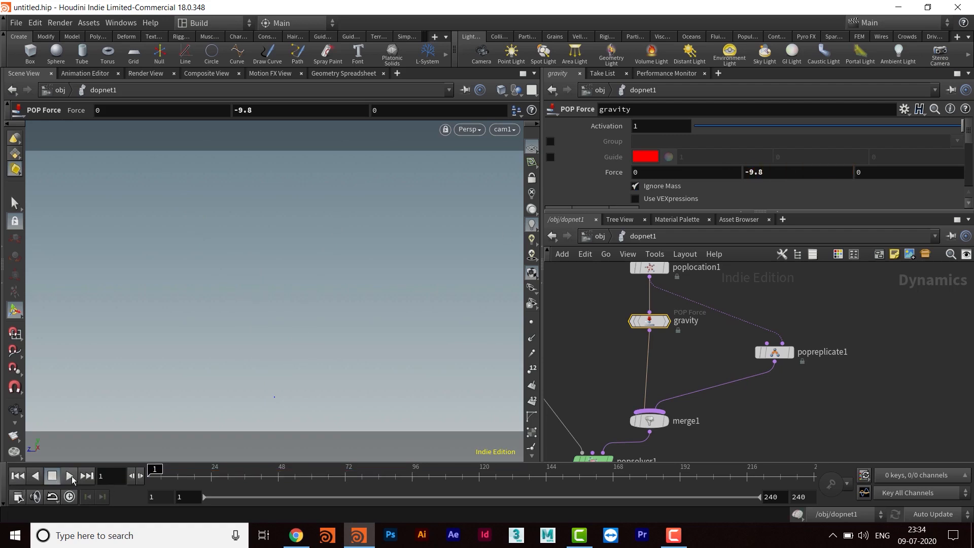
click(70, 476)
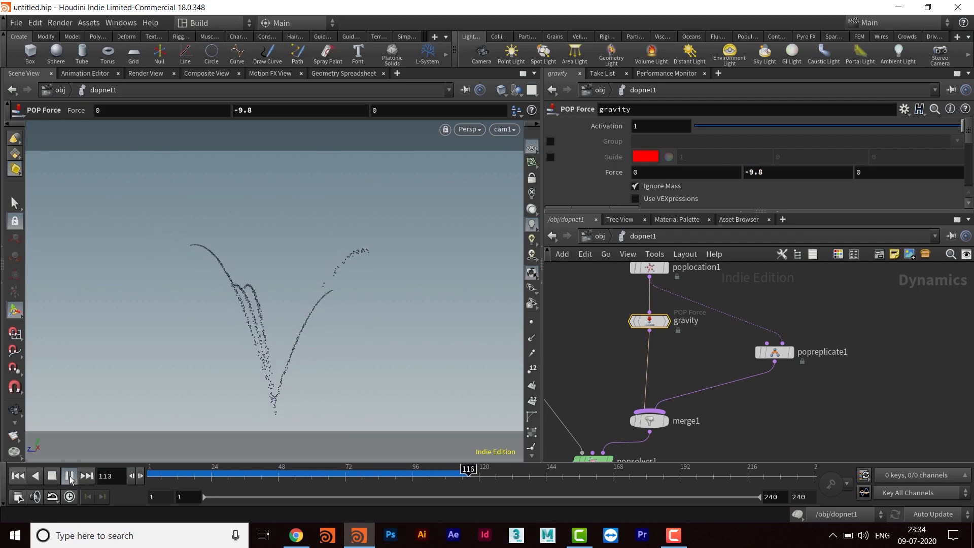
click(70, 476)
- Move the popreplicate1 node higher in the network to make room beneath it
middle_drag(823, 390, 799, 406)
drag(759, 363, 780, 342)
drag(583, 321, 676, 352)
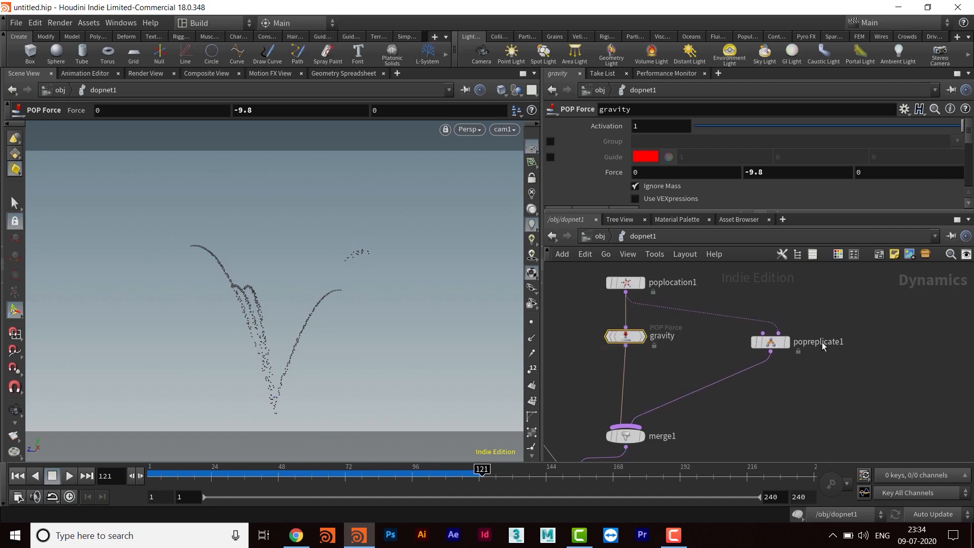
drag(795, 350, 744, 367)
middle_drag(766, 391, 759, 392)
drag(770, 341, 776, 328)
click(821, 390)
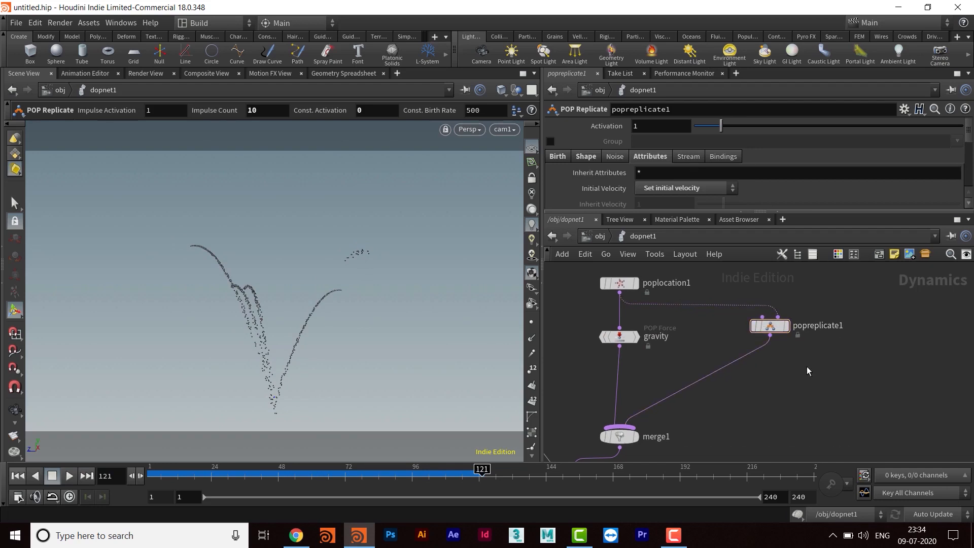
- Insert a POP Force node between popreplicate1 and merge1 and rename it gravity
key(Tab)
text(popfor)
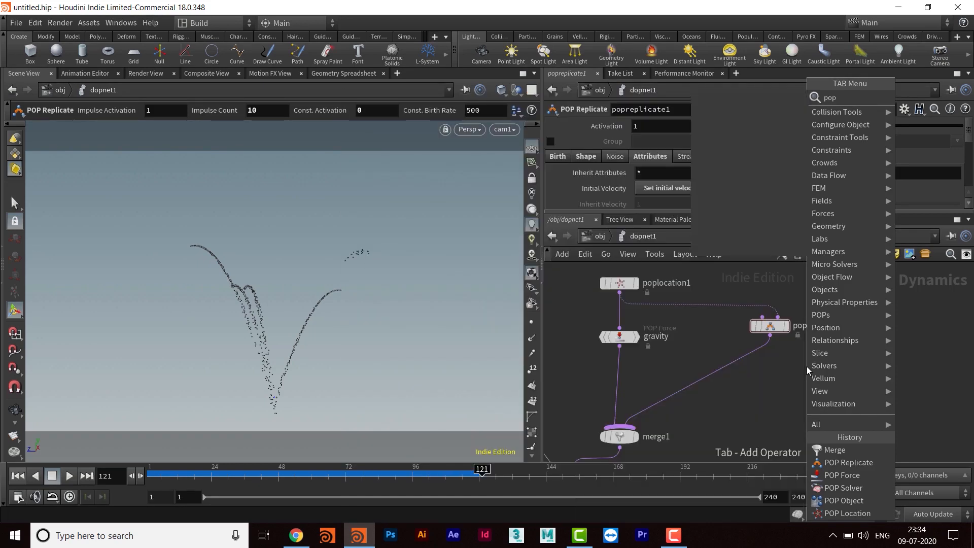
key(Return)
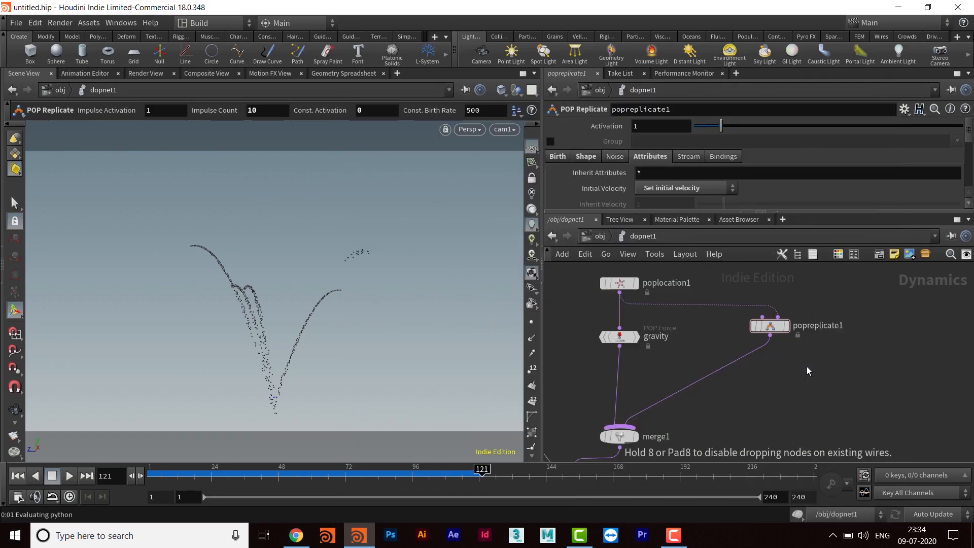
click(807, 367)
drag(806, 366, 777, 370)
double_click(799, 364)
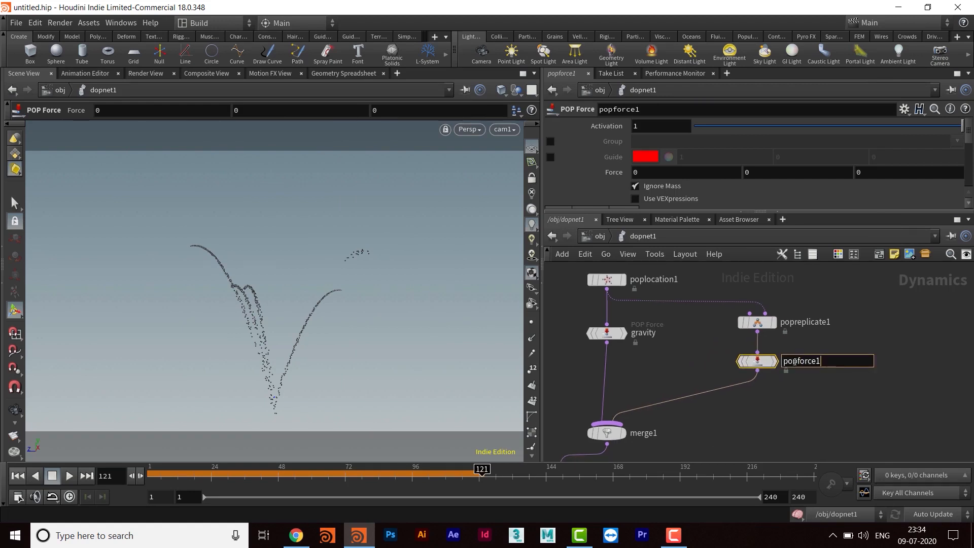
text(gravity)
key(Return)
- Set the Y force of the POP Force below popreplicate1 to -0.5 and replay the simulation from the first frame
click(779, 172)
text(-.5)
key(Return)
click(17, 475)
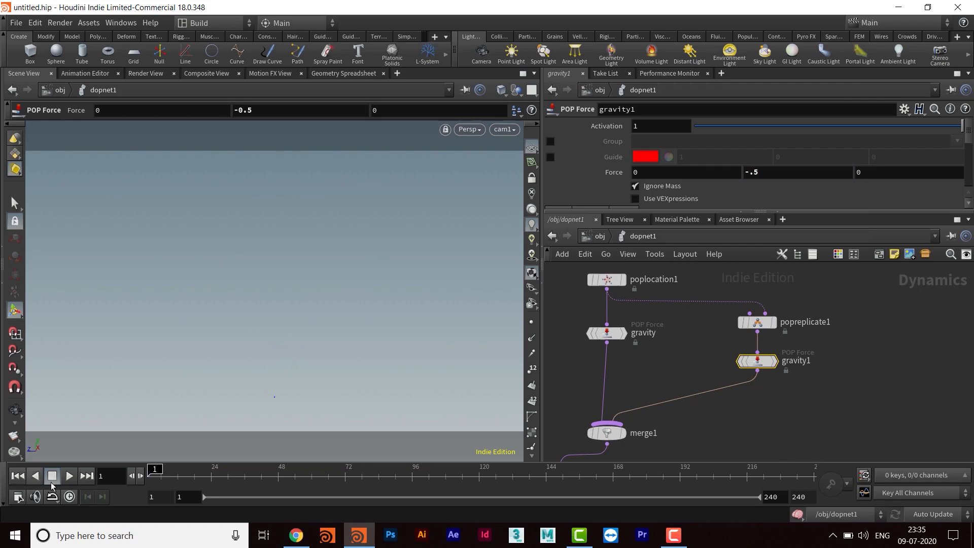
click(69, 475)
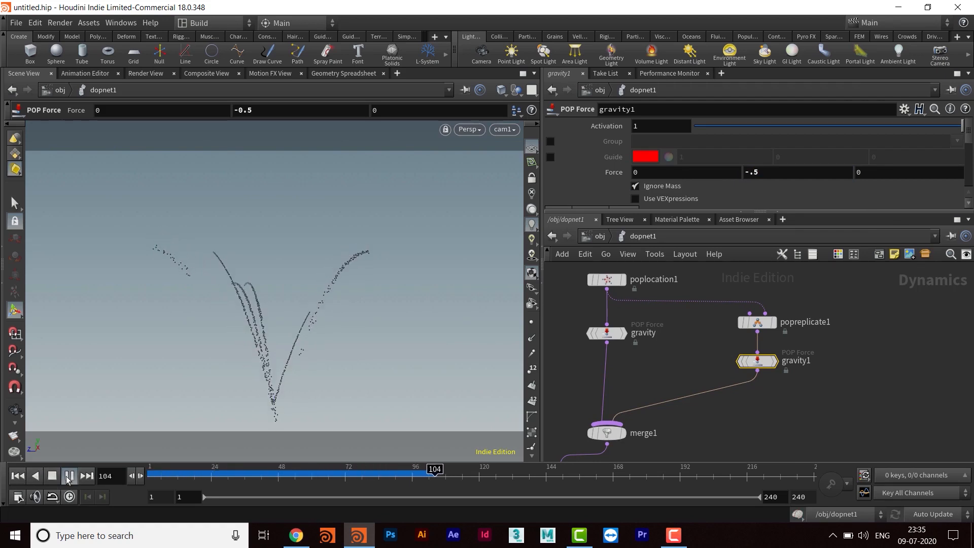
- Stop the simulation playback at frame 114 and look over the popreplicate1 branch of the network
click(68, 476)
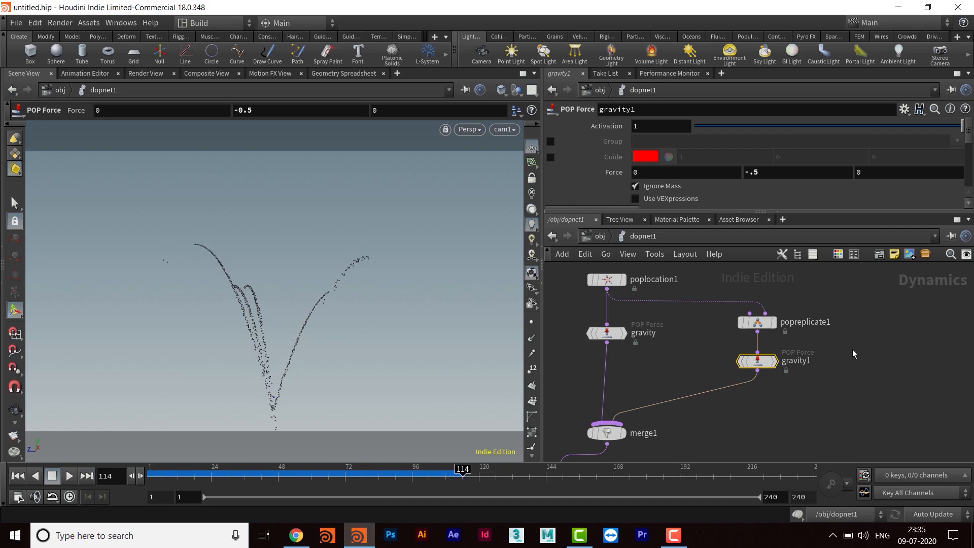
scroll(797, 405, down, 2)
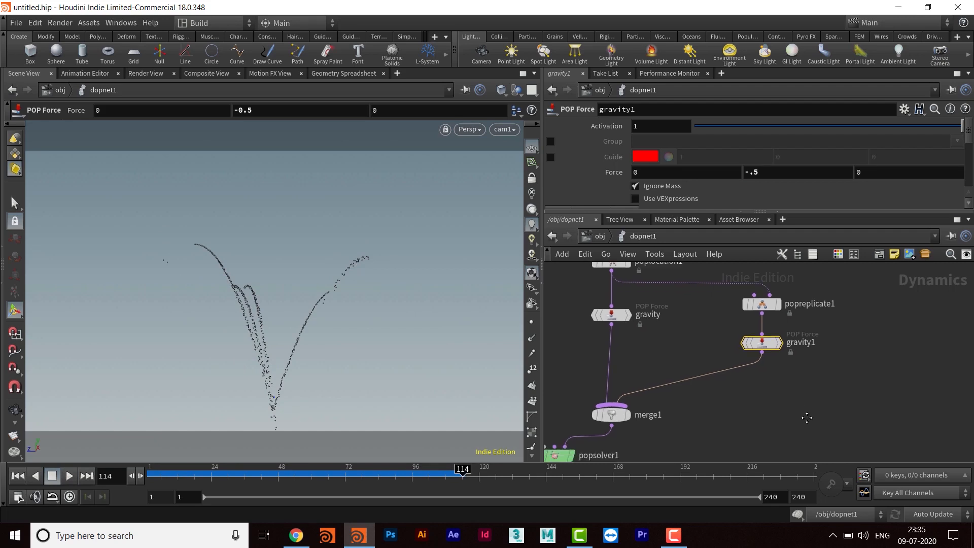
middle_drag(807, 417, 785, 410)
drag(831, 300, 714, 383)
drag(741, 359, 742, 352)
middle_drag(753, 389, 764, 364)
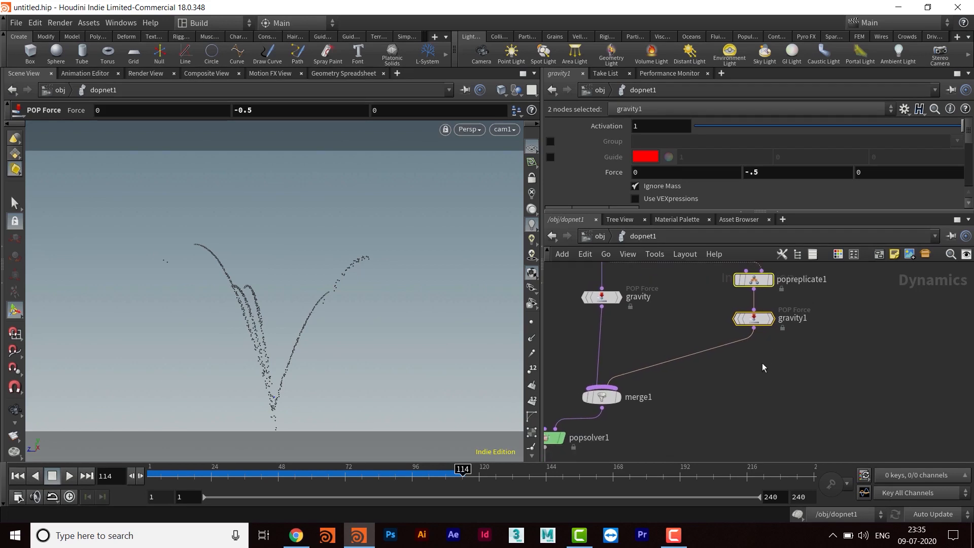
middle_drag(754, 395, 769, 369)
click(768, 369)
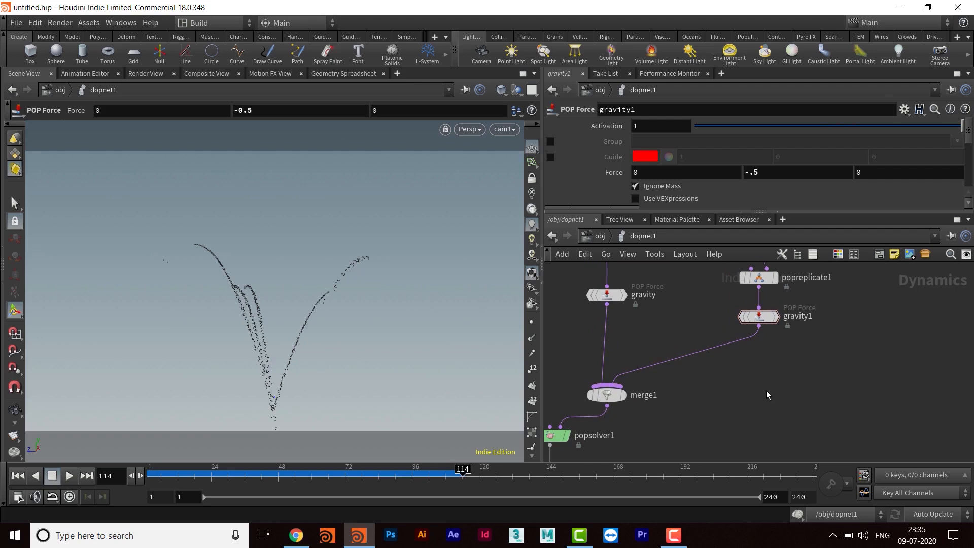
- Add a POP Wind node and insert it between gravity1 and merge1
middle_drag(760, 377, 753, 373)
key(Tab)
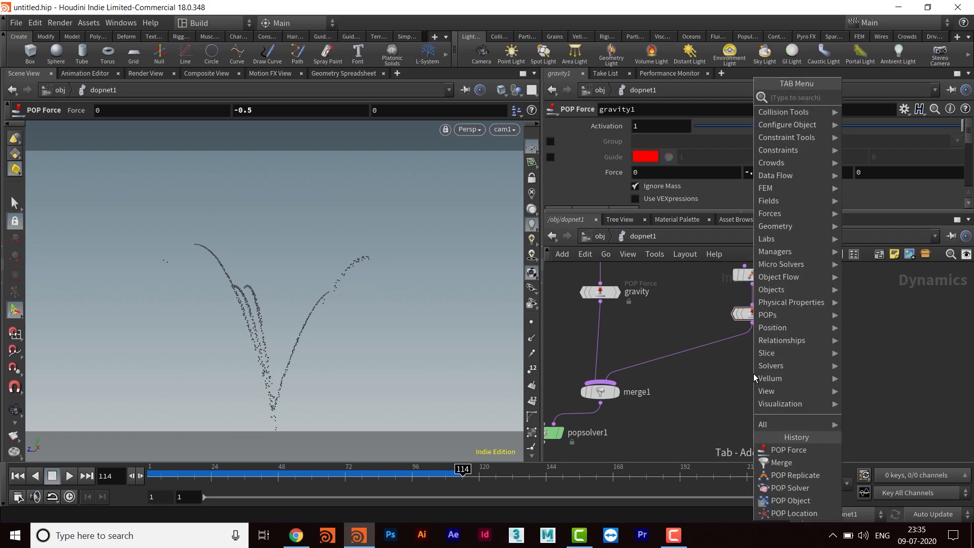
text(popwind)
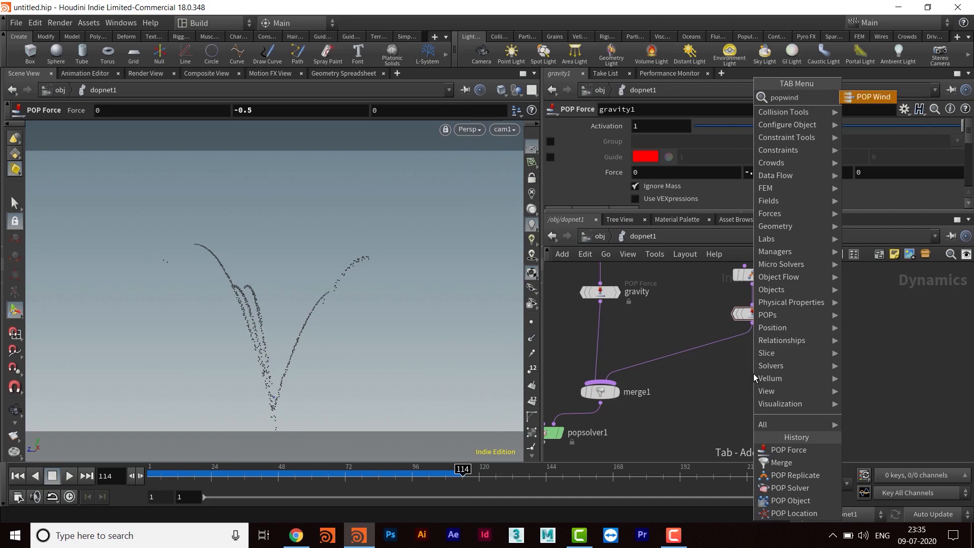
key(Return)
click(753, 373)
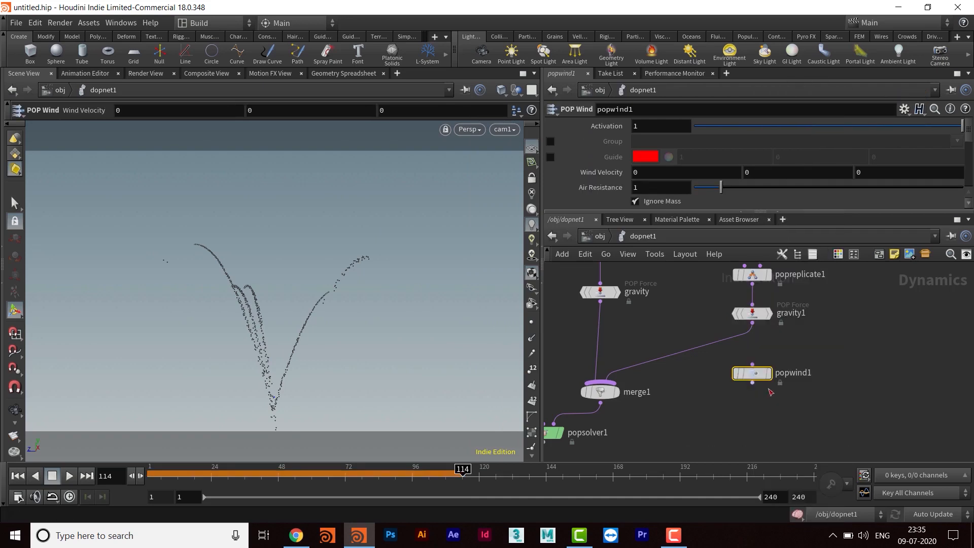
mouse_move(753, 370)
mouse_down()
mouse_move(722, 346)
mouse_move(724, 355)
mouse_move(754, 352)
mouse_up()
click(722, 345)
click(723, 353)
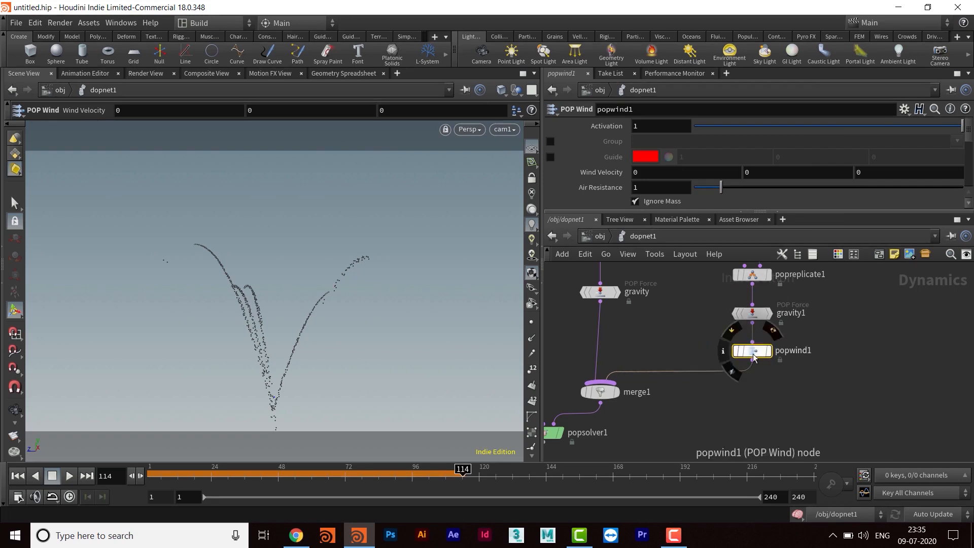
- Enlarge the parameter area and set popwind1's air resistance to 0.5 and its noise amplitude to 2
drag(732, 234, 763, 340)
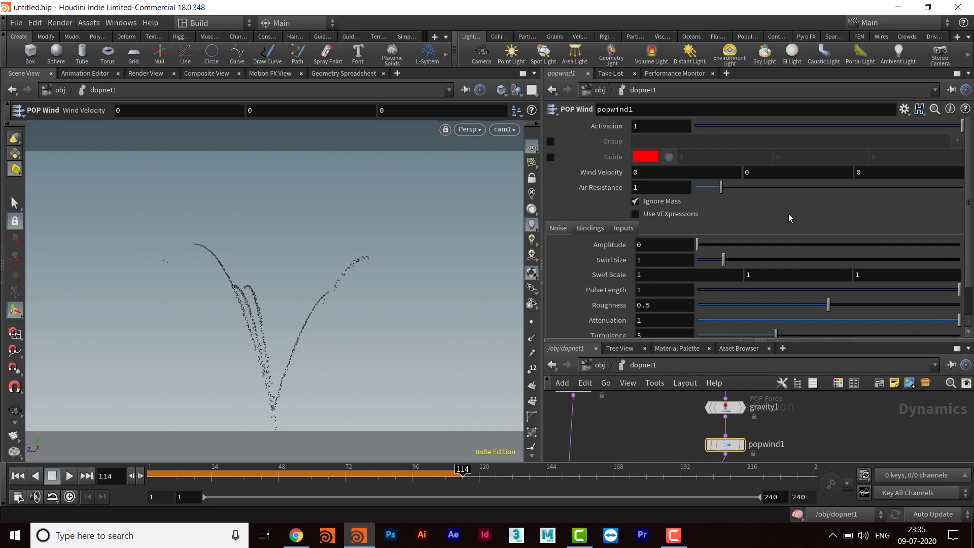
click(663, 191)
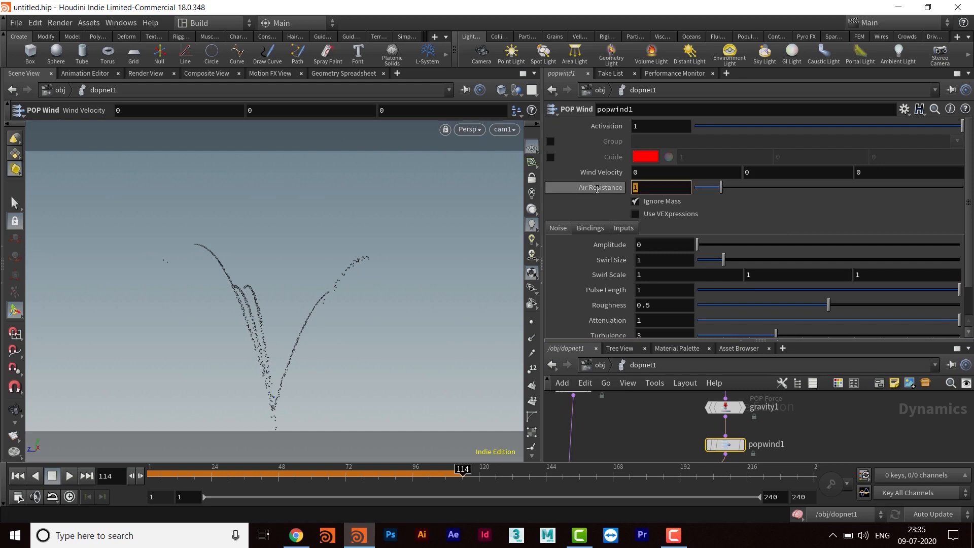
text(.5)
key(Return)
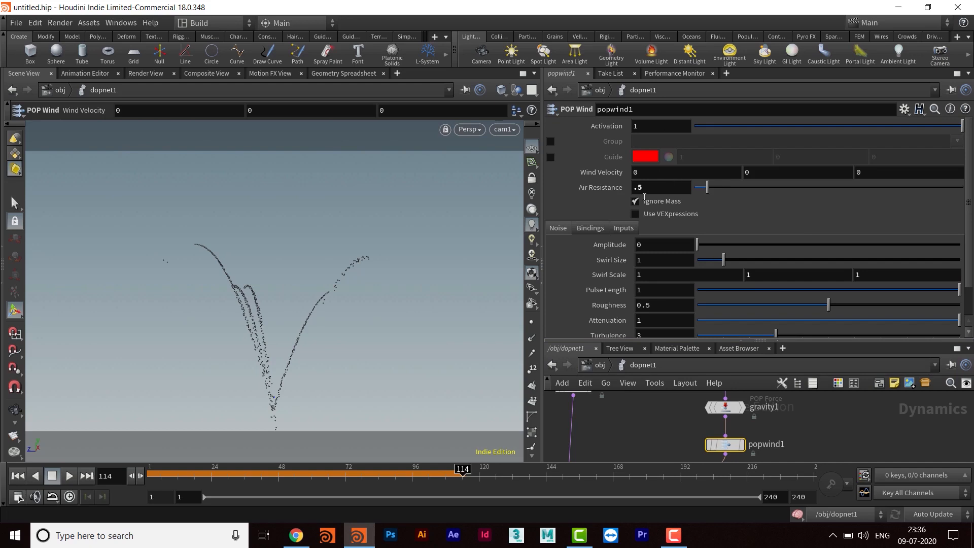
click(648, 245)
text(2)
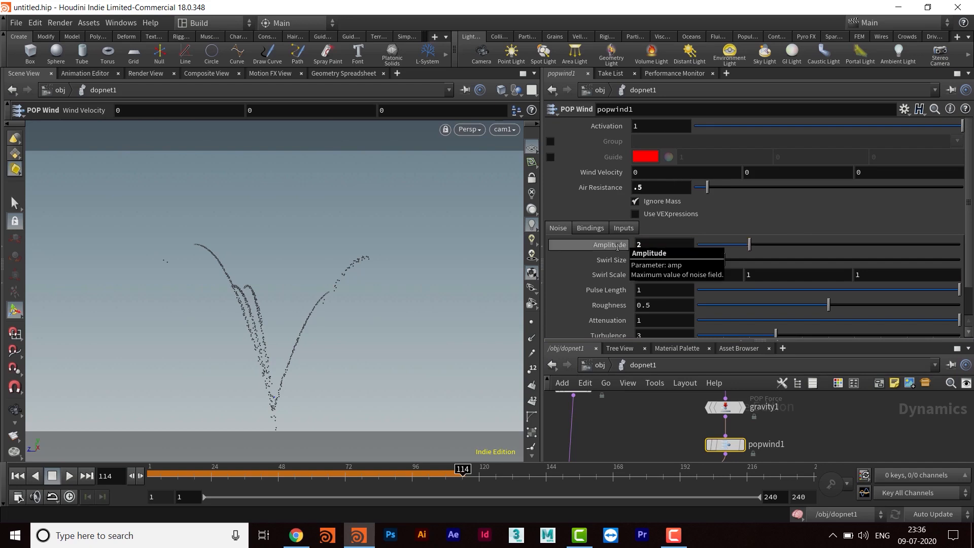
key(Return)
- Replay the simulation from the first frame with the wind noise applied, stopping it at frame 86
click(18, 476)
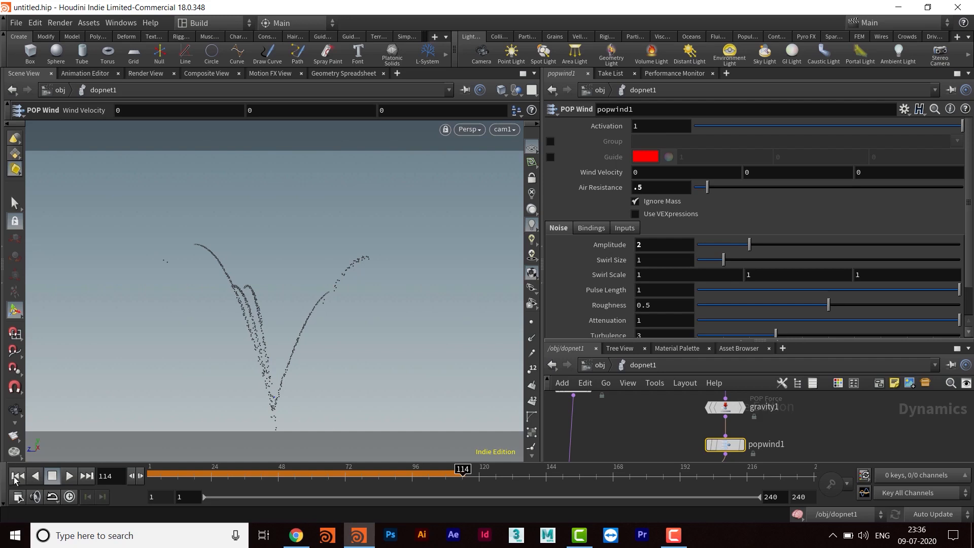
click(71, 477)
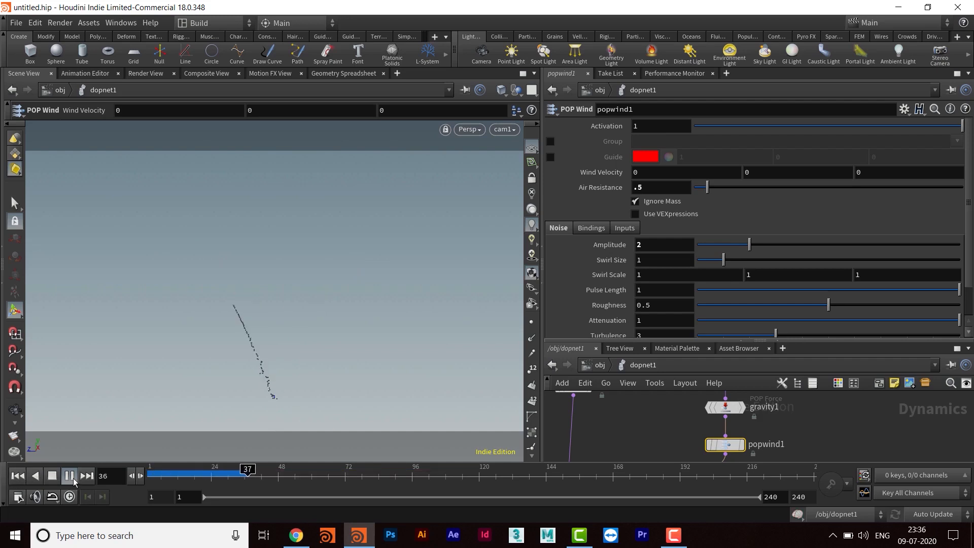
click(71, 477)
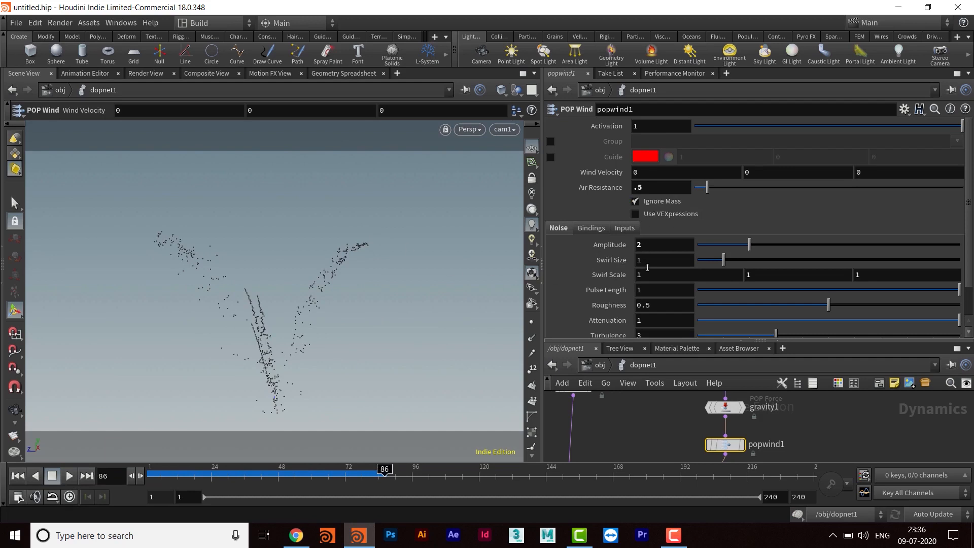
- Set popwind1's swirl size to 0.5 and replay the simulation from the first frame, stopping it at frame 79
drag(631, 264, 614, 264)
text(.5)
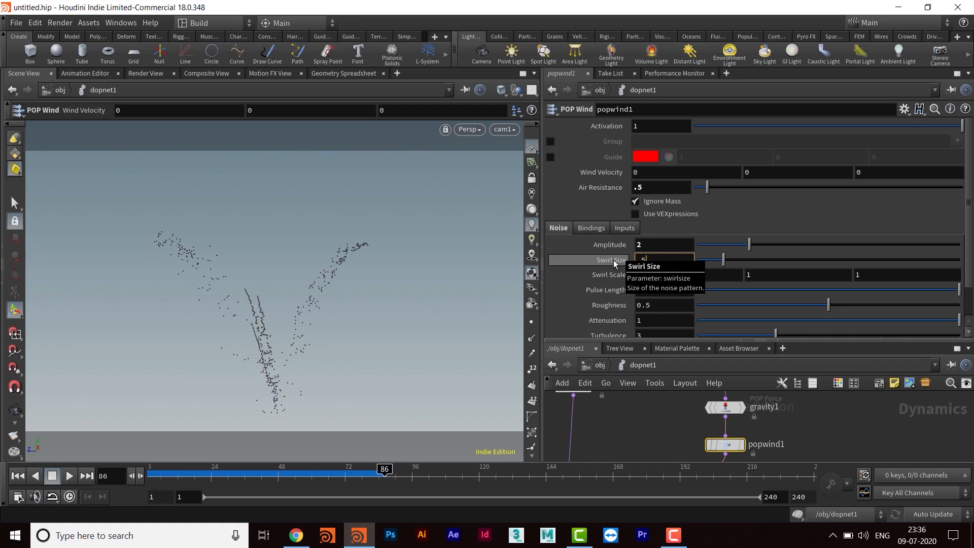
key(Return)
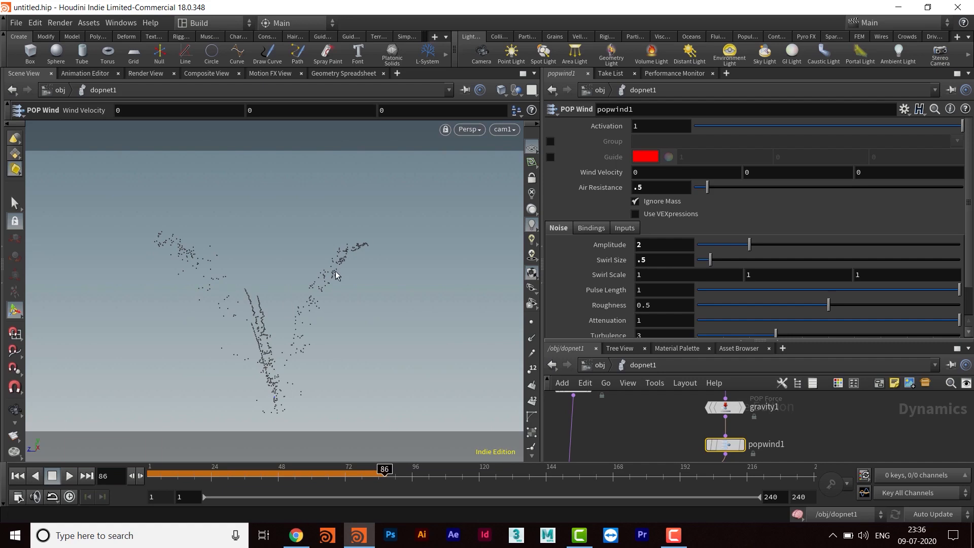
click(18, 476)
click(69, 477)
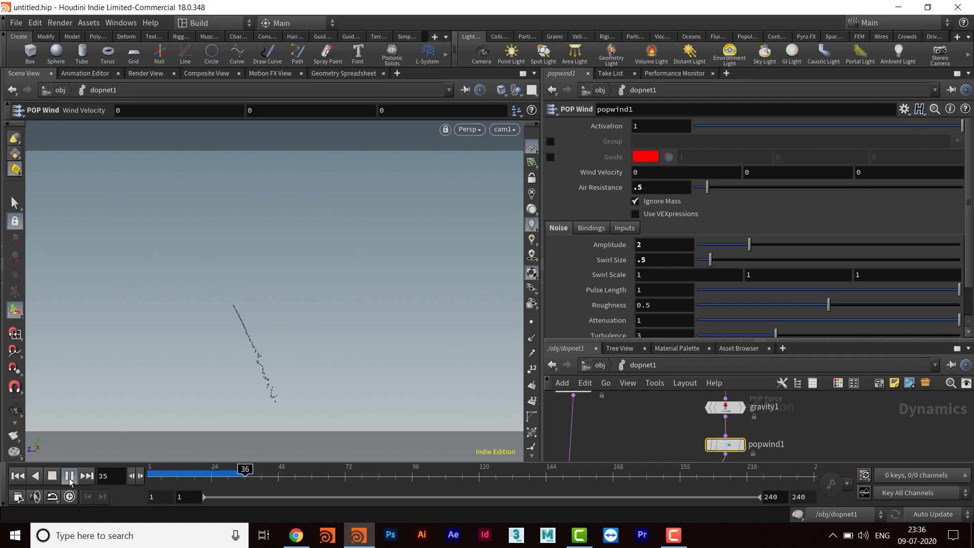
click(69, 478)
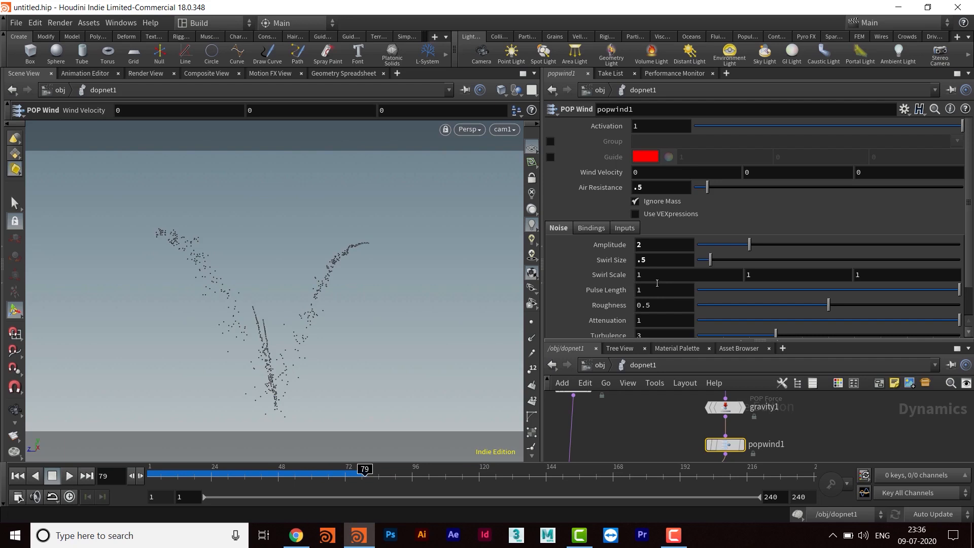
- Set popwind1's swirl scale to 2 on all three axes and replay the simulation, stopping it at frame 74
middle_drag(611, 276, 629, 254)
click(18, 478)
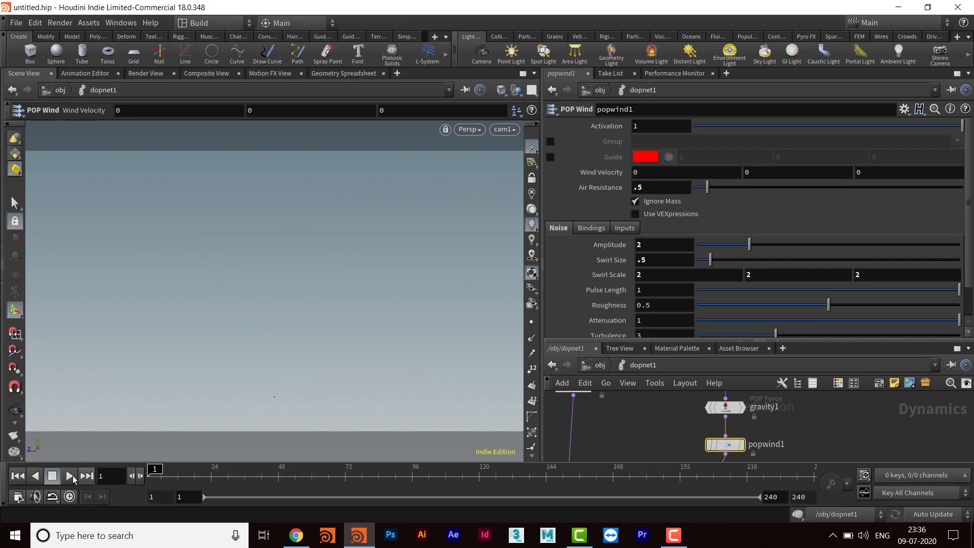
click(73, 476)
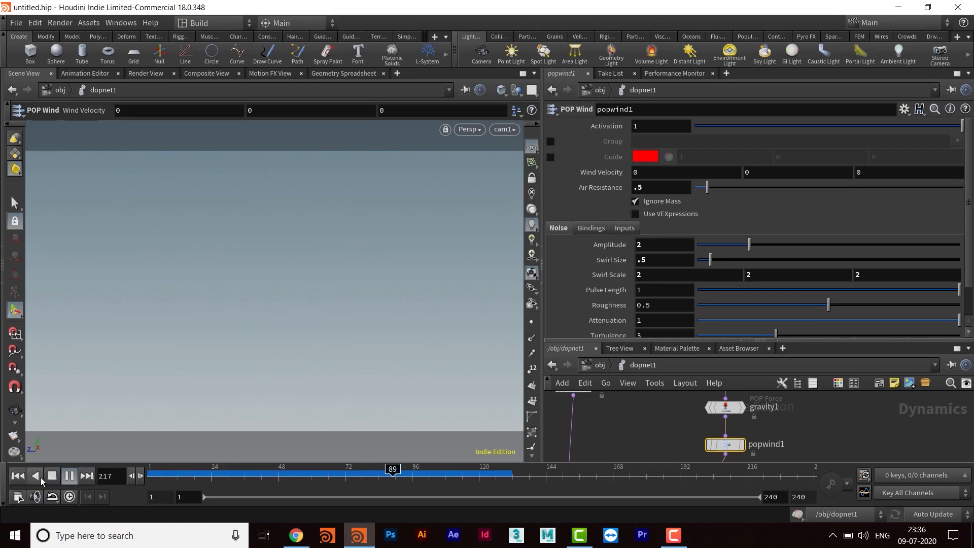
click(69, 476)
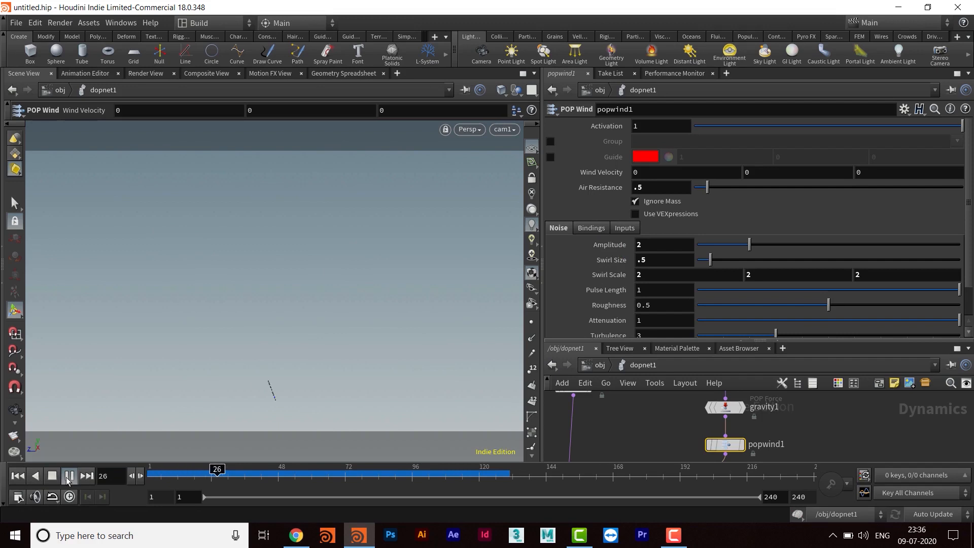
click(67, 477)
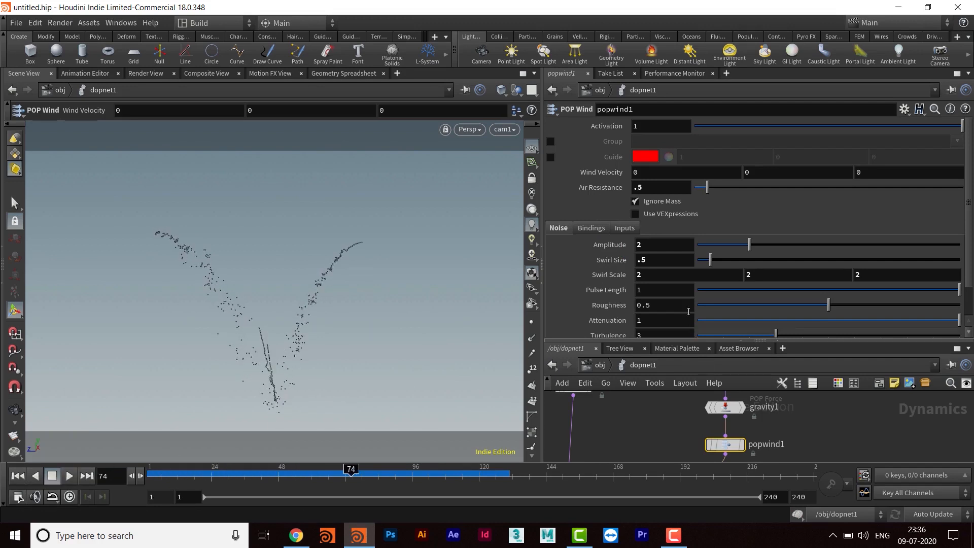
- Set popwind1's noise roughness to 0.3 and its pulse length to 0.75
scroll(793, 241, down, 2)
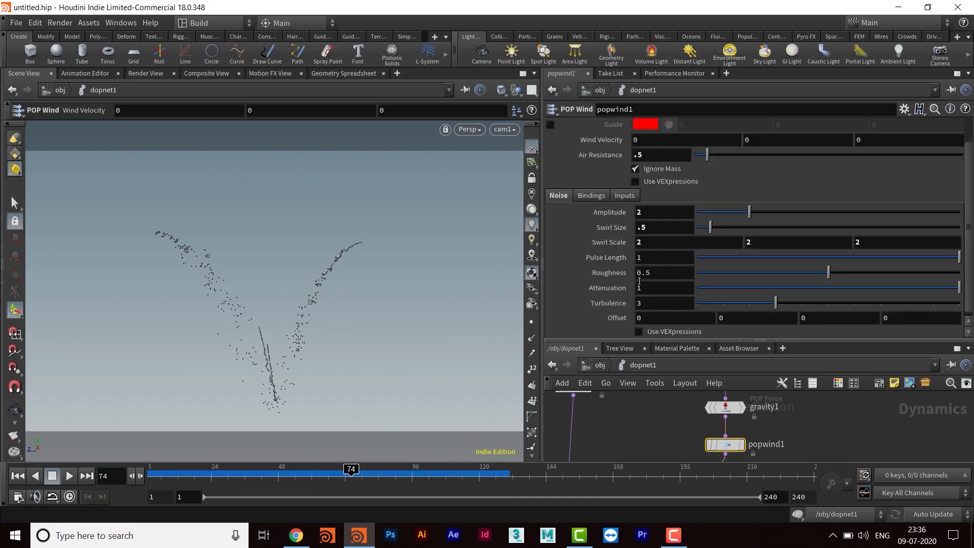
click(640, 276)
text(.3)
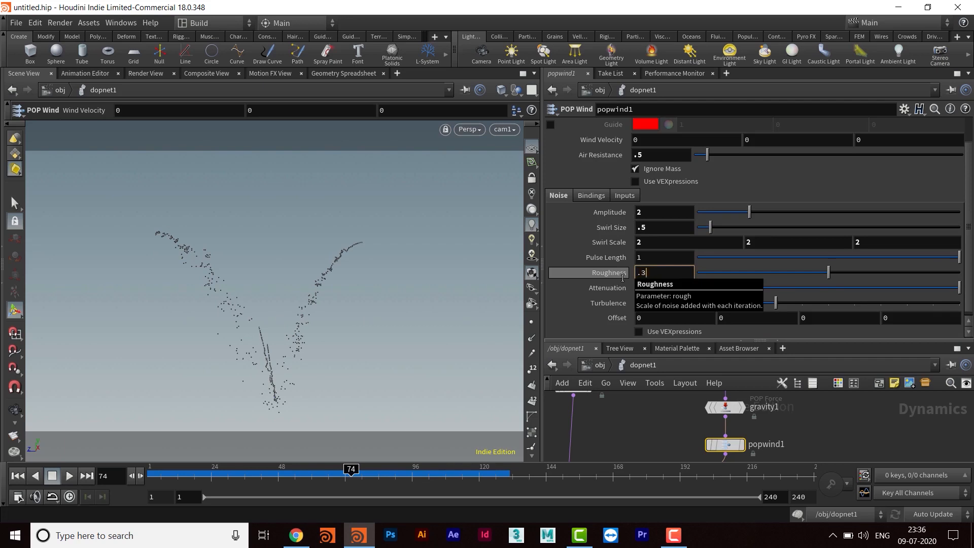
key(Return)
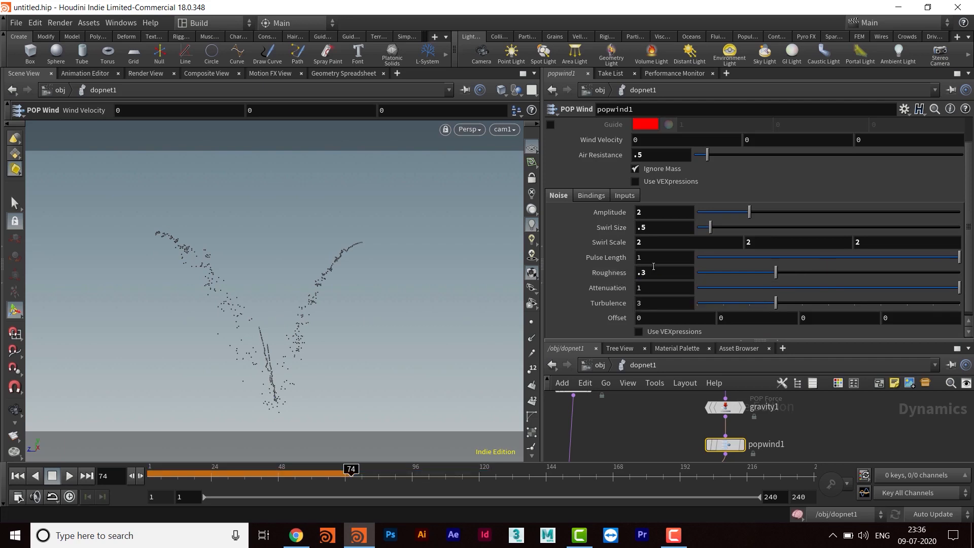
click(649, 260)
text(.5)
key(Return)
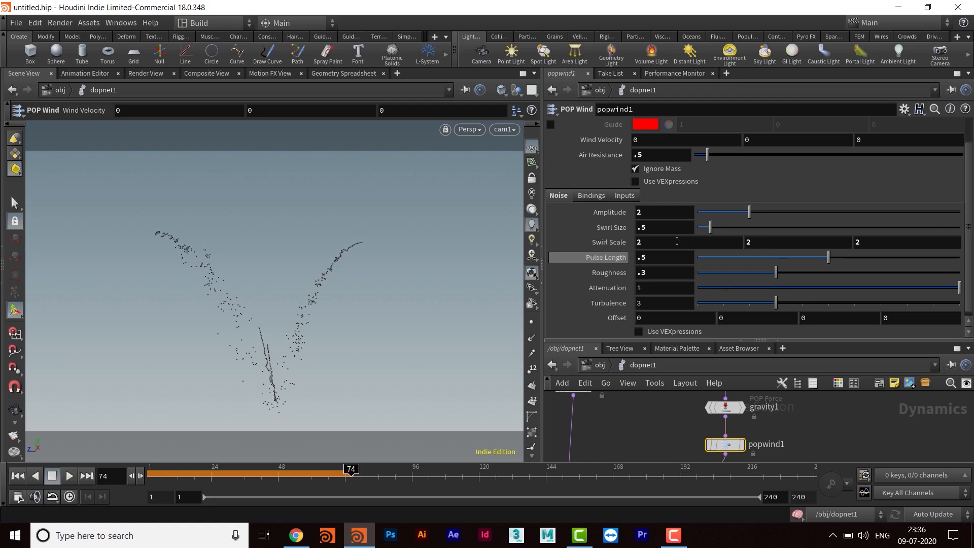
click(663, 261)
text(.)
key(Return)
- Replay the simulation from the first frame with the adjusted roughness and pulse length, stopping it at frame 106
click(18, 475)
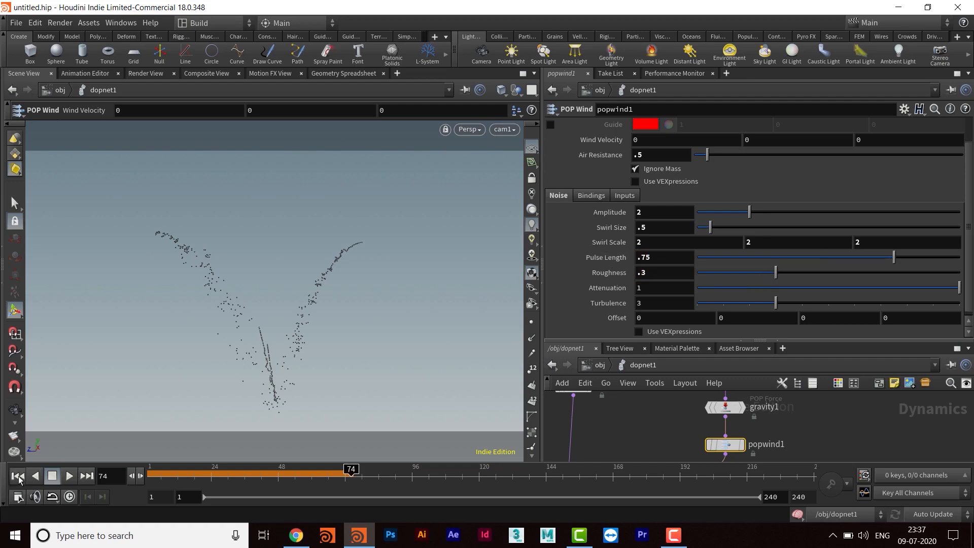
click(68, 477)
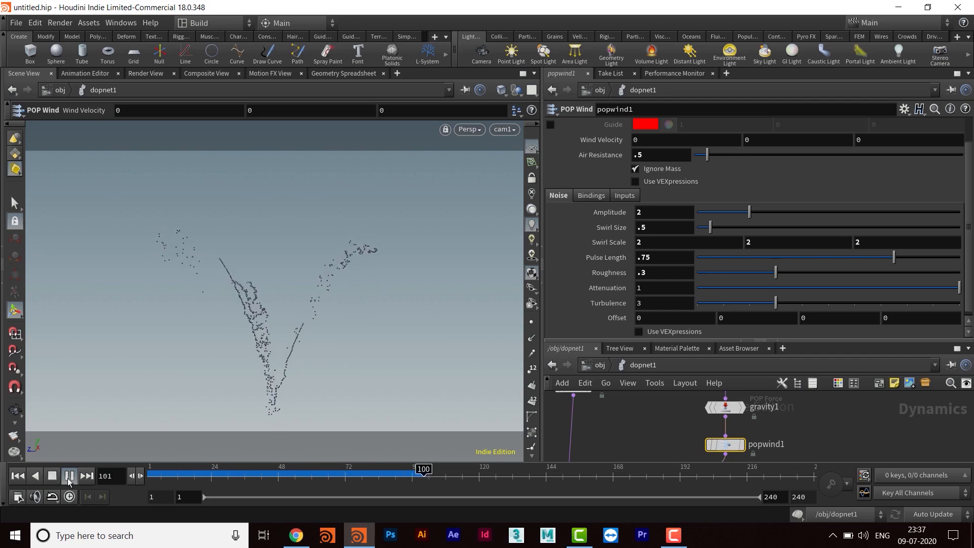
click(68, 478)
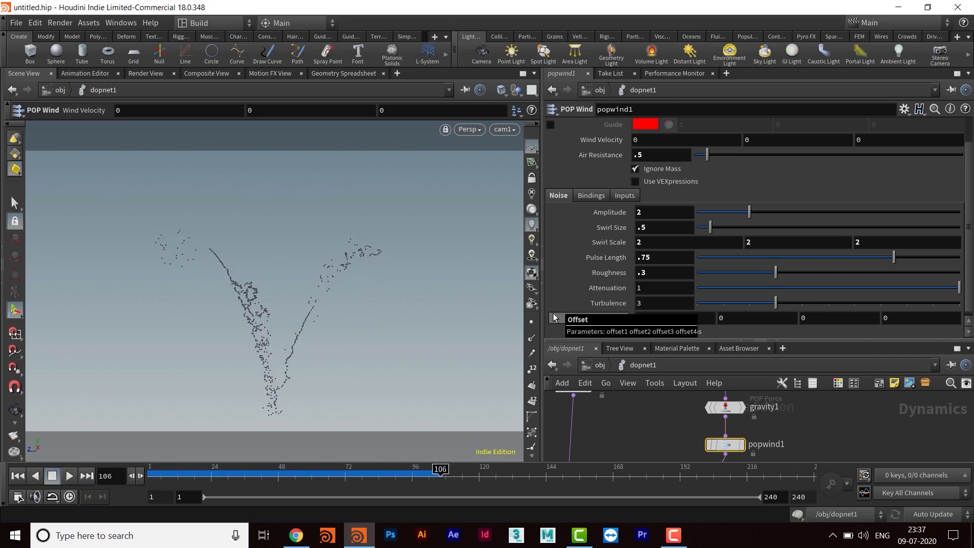
- Raise popwind1's air resistance to 7.56 and replay the simulation from the first frame, stopping it at frame 137
double_click(639, 304)
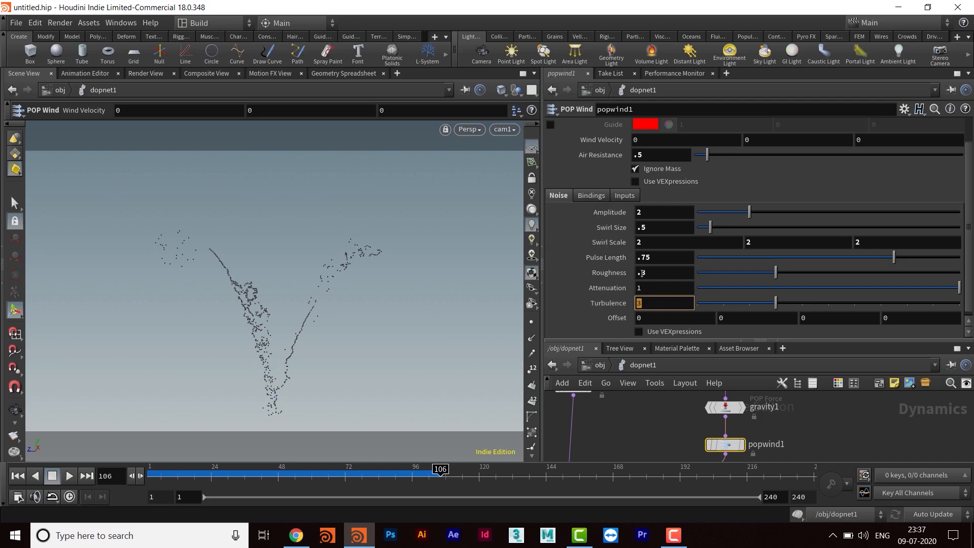
click(647, 155)
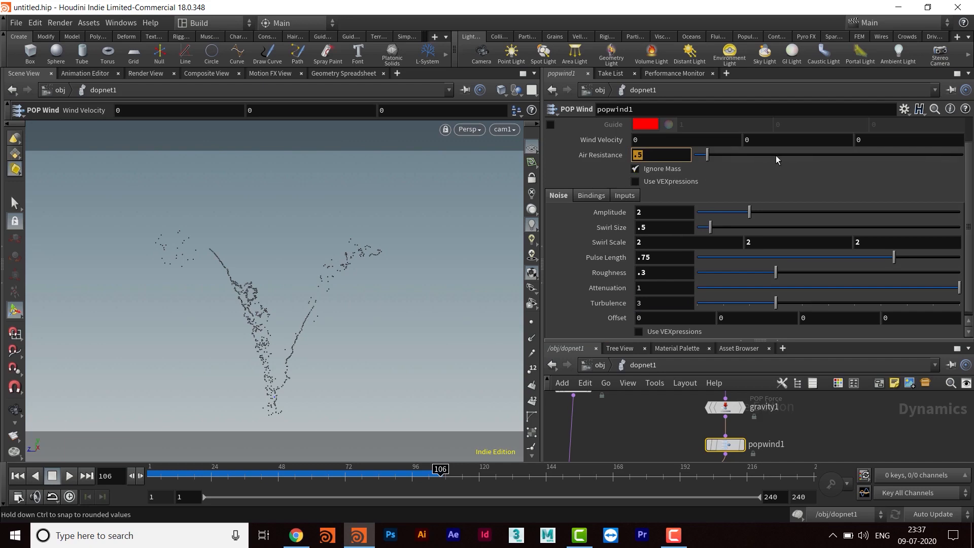
drag(783, 156, 897, 158)
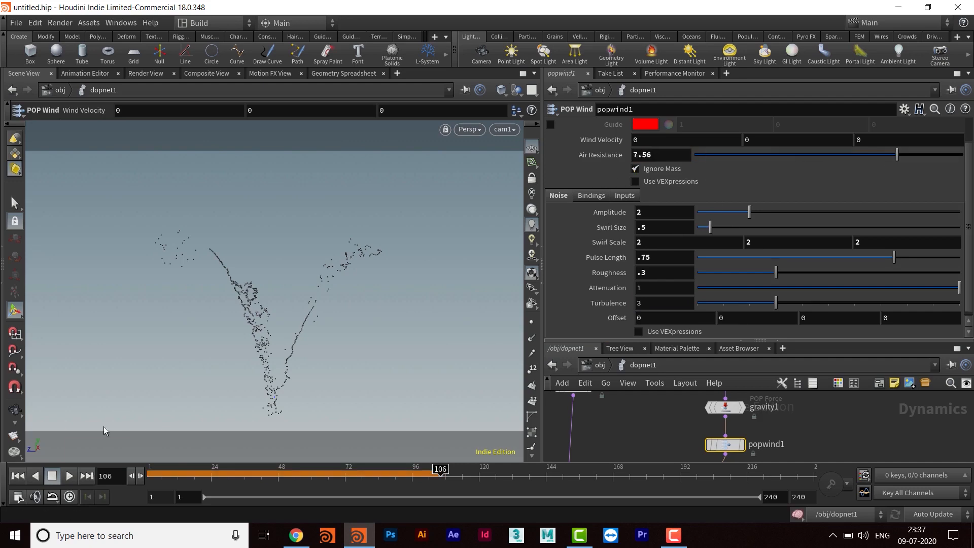
click(17, 476)
click(70, 476)
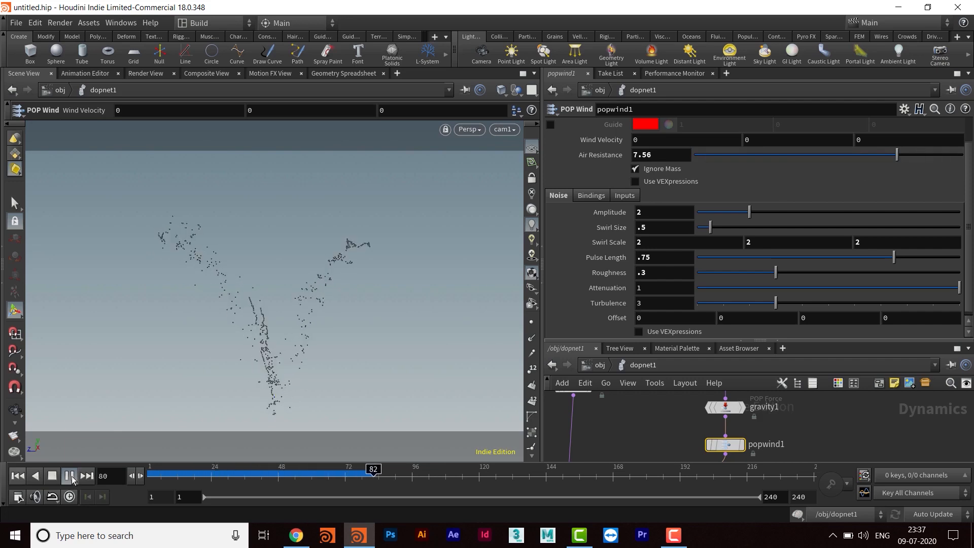
click(70, 476)
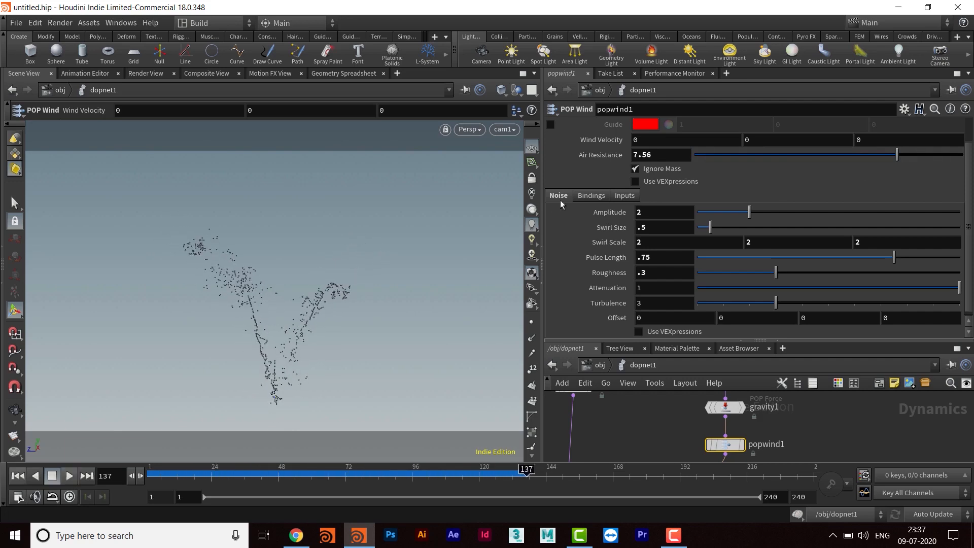
- Set popwind1's air resistance to 0
click(676, 150)
text(0)
key(Return)
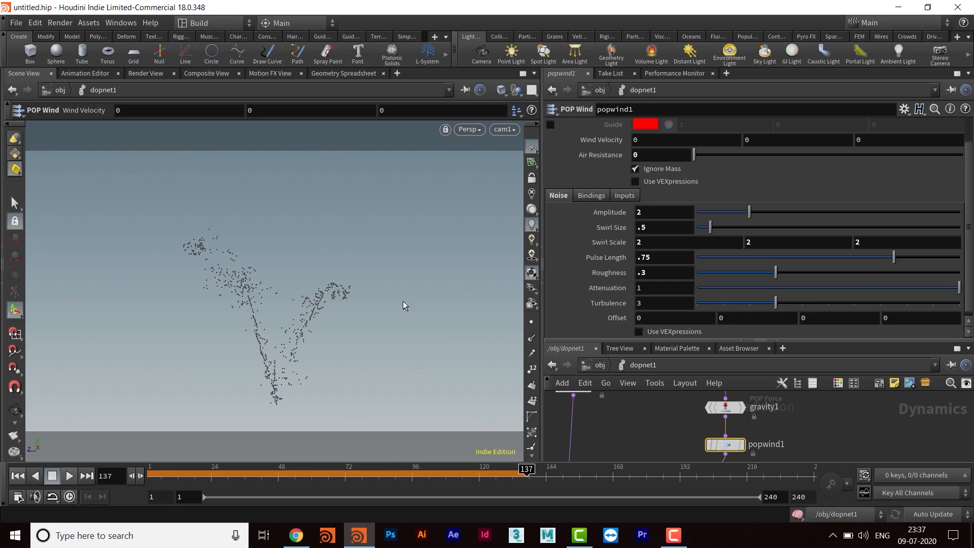
- Replay the simulation from the first frame without air resistance, stopping it at frame 164
click(18, 475)
click(70, 475)
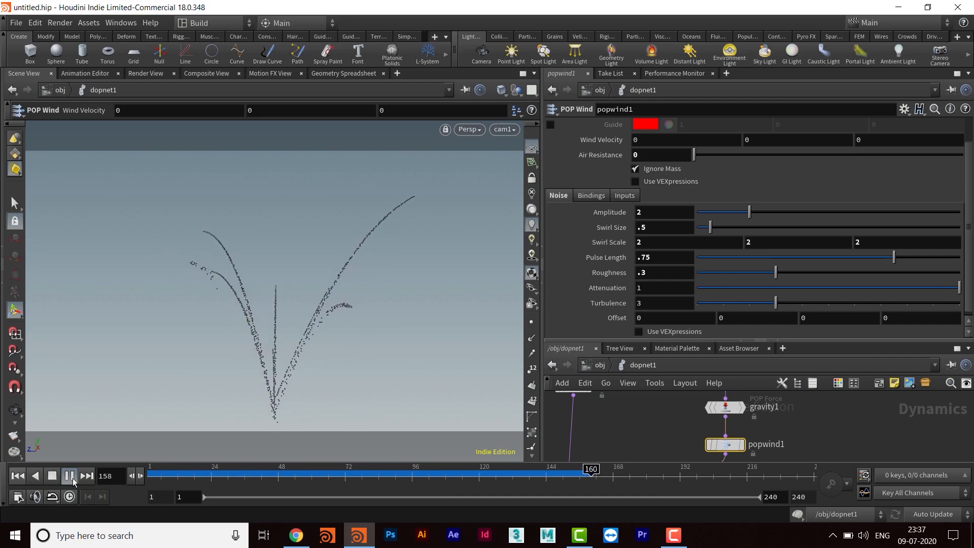
click(73, 478)
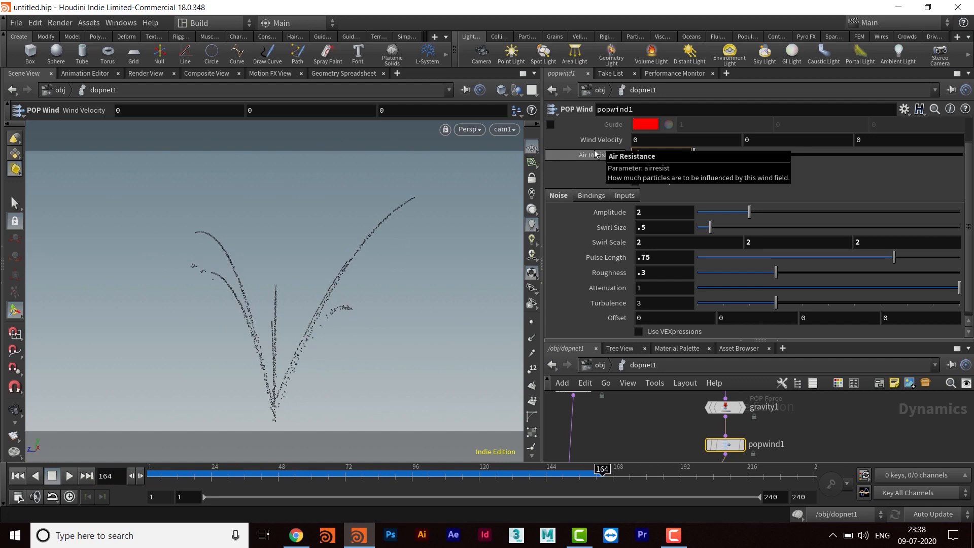
- Set popwind1's air resistance to 0.5 and replay the simulation from the first frame, stopping it at frame 132
text(.5)
key(Return)
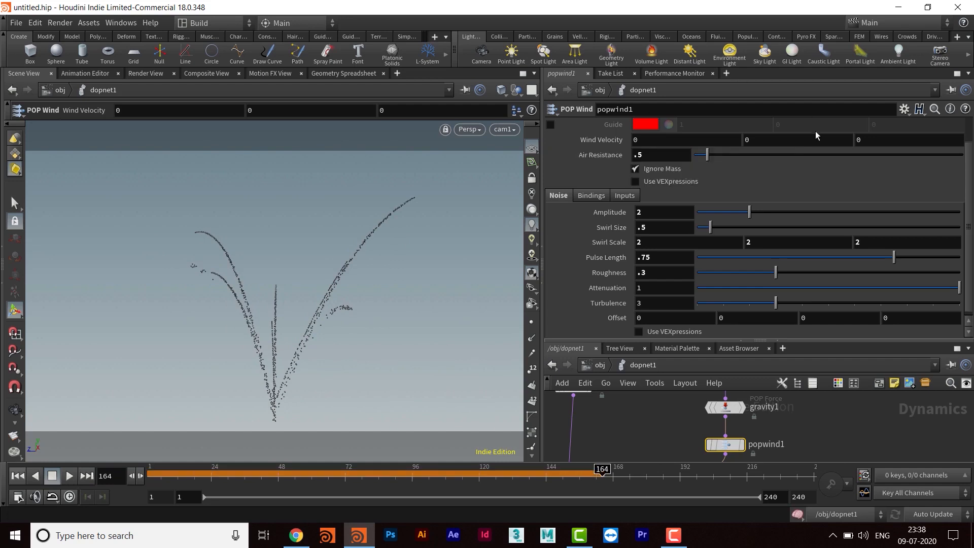
click(18, 476)
click(68, 480)
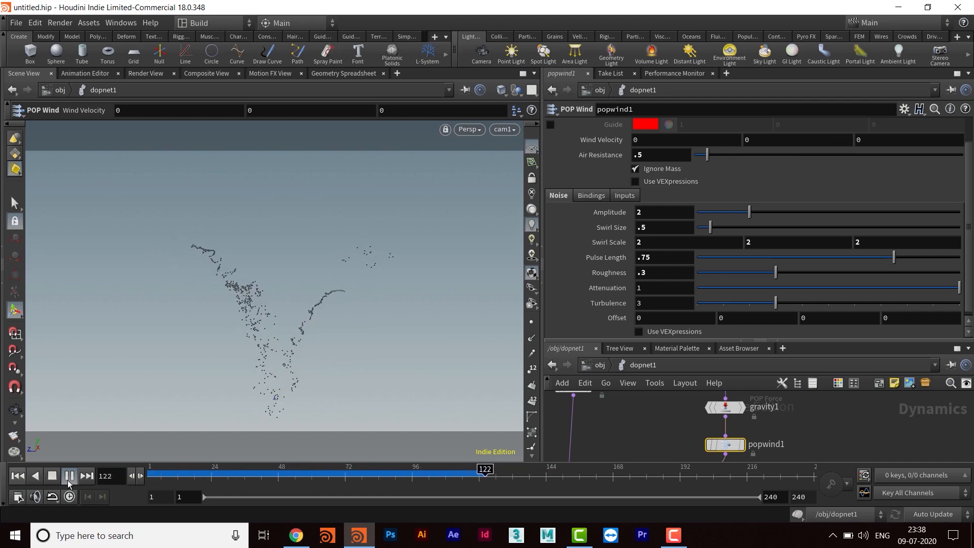
click(68, 480)
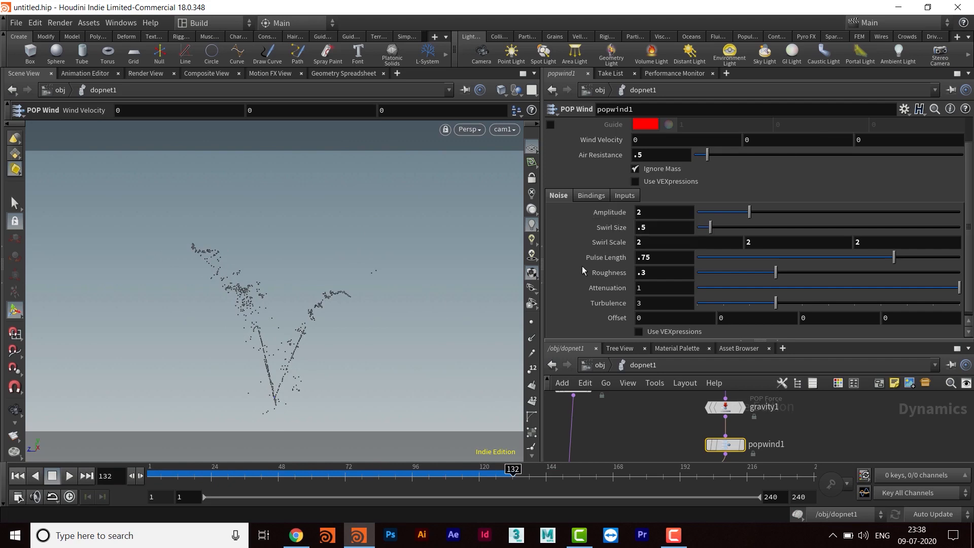
- Add a POP Drag node below popwind1 and insert it into the connection to merge1
double_click(638, 155)
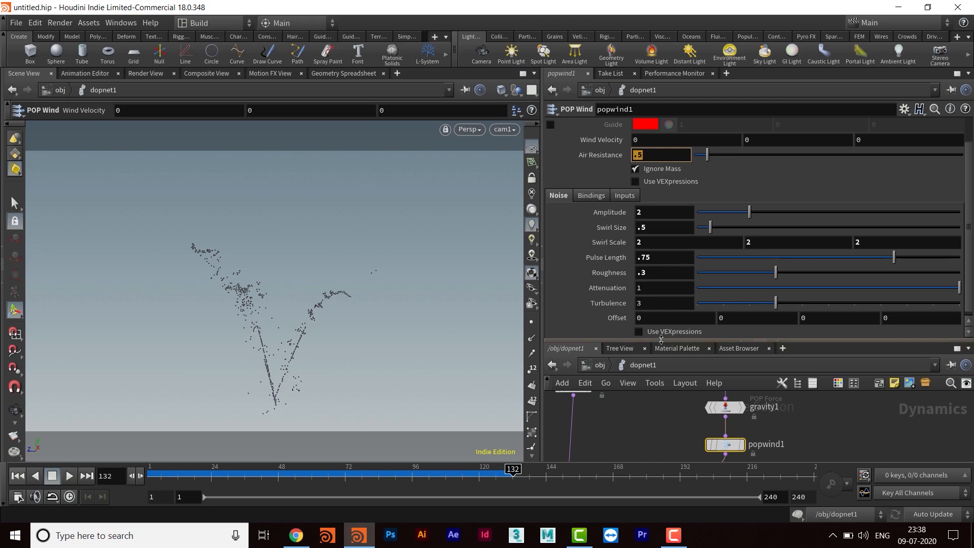
drag(661, 341, 661, 217)
middle_drag(703, 419, 691, 377)
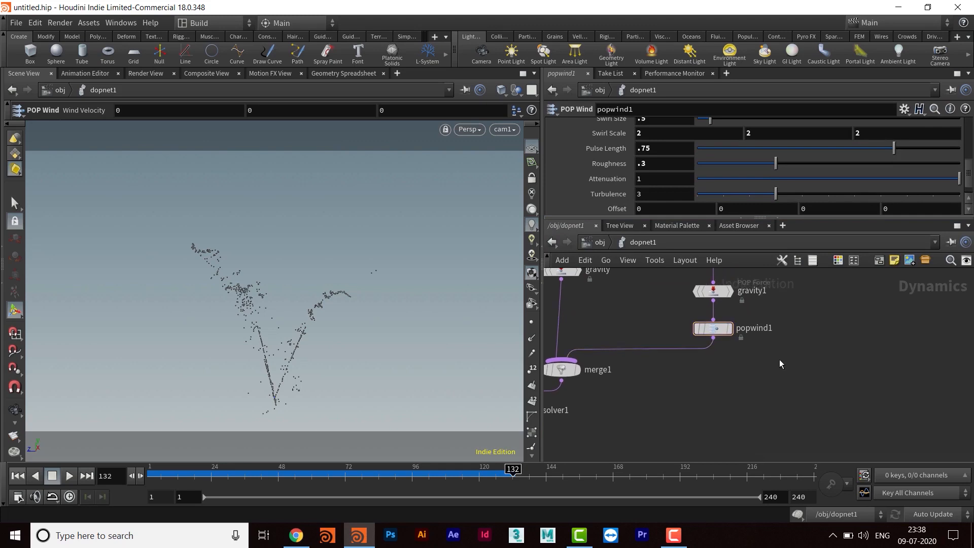
key(Tab)
text(pop)
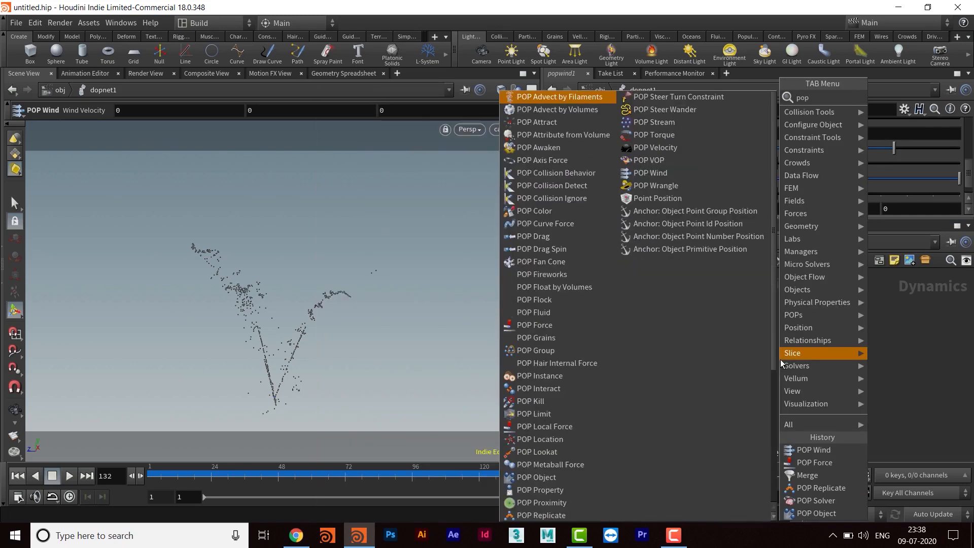
text(drag)
key(Return)
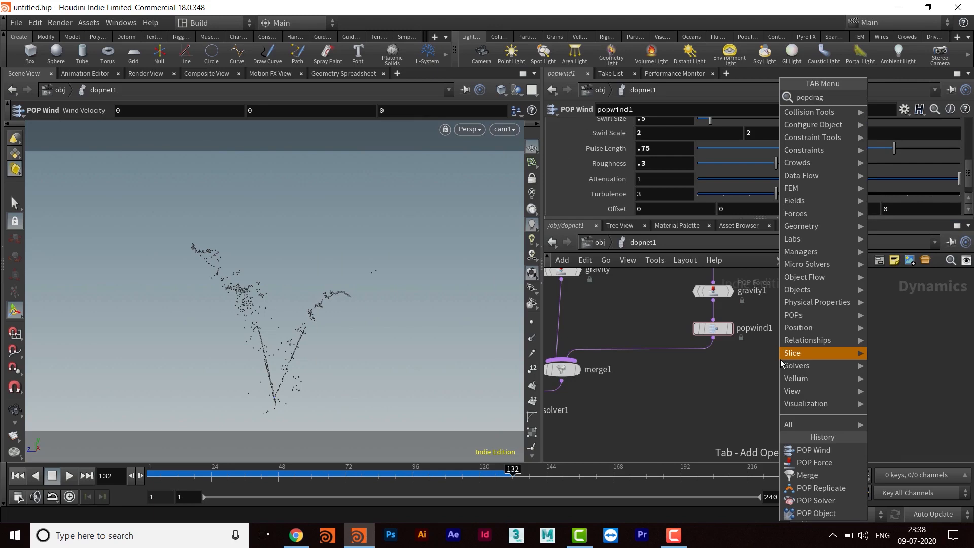
click(780, 360)
drag(776, 361, 714, 363)
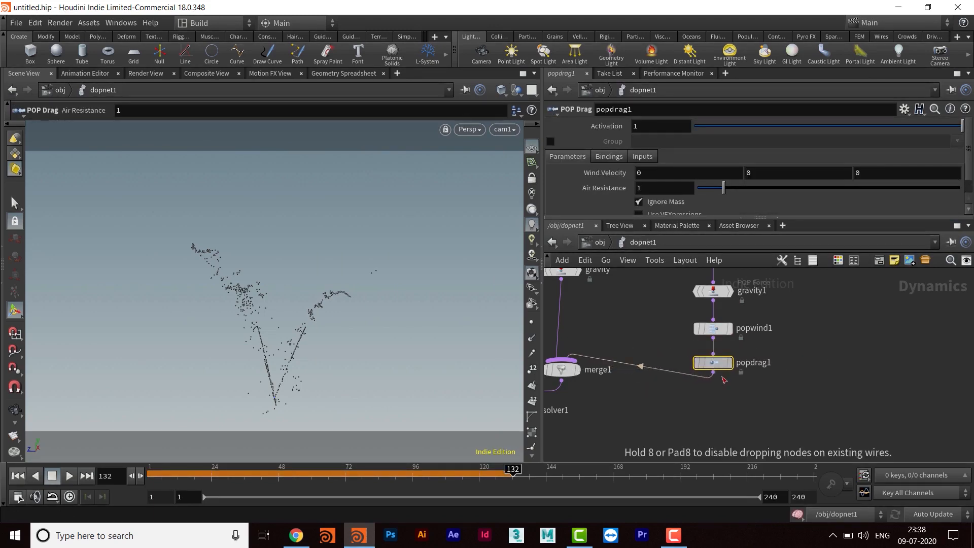
- Replay the simulation from the first frame with the POP Drag node included, stopping it at frame 137
click(640, 188)
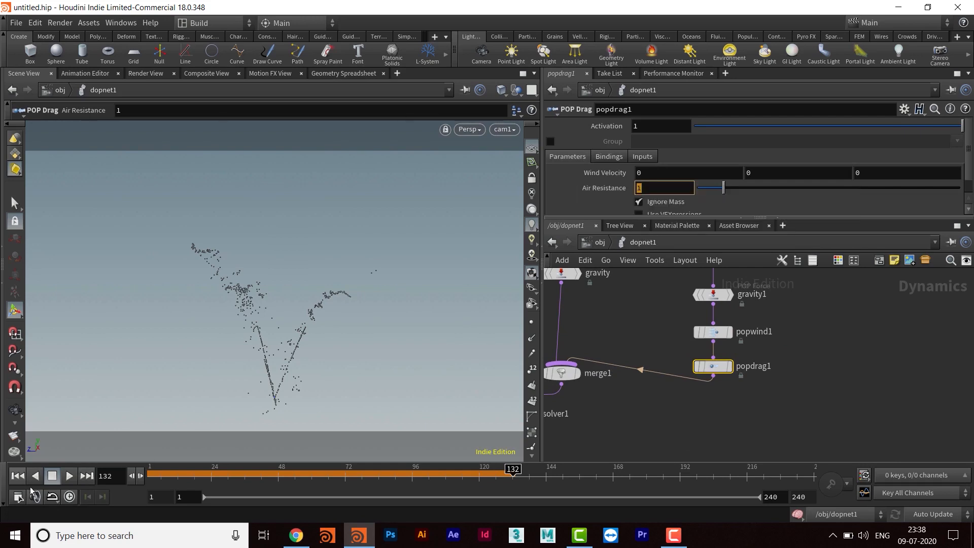
click(19, 478)
click(70, 477)
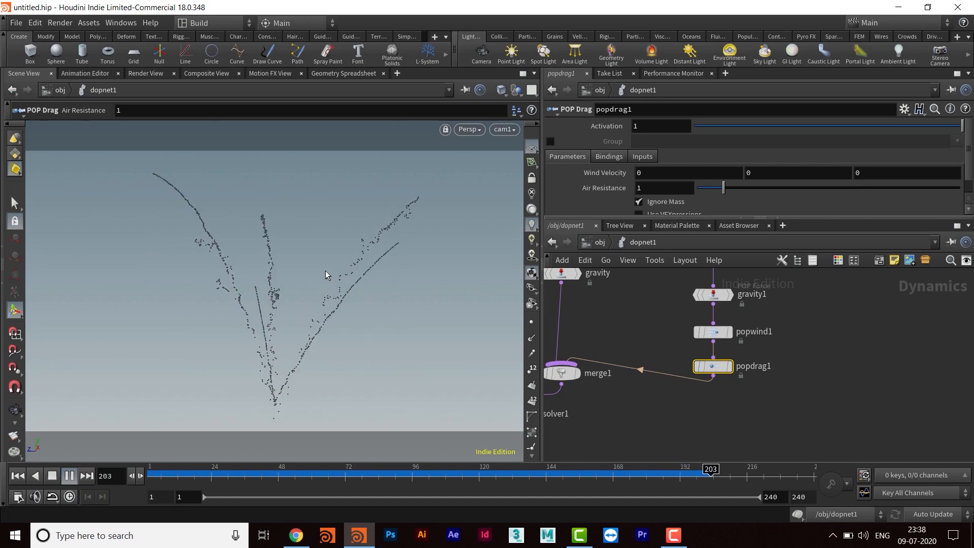
click(70, 477)
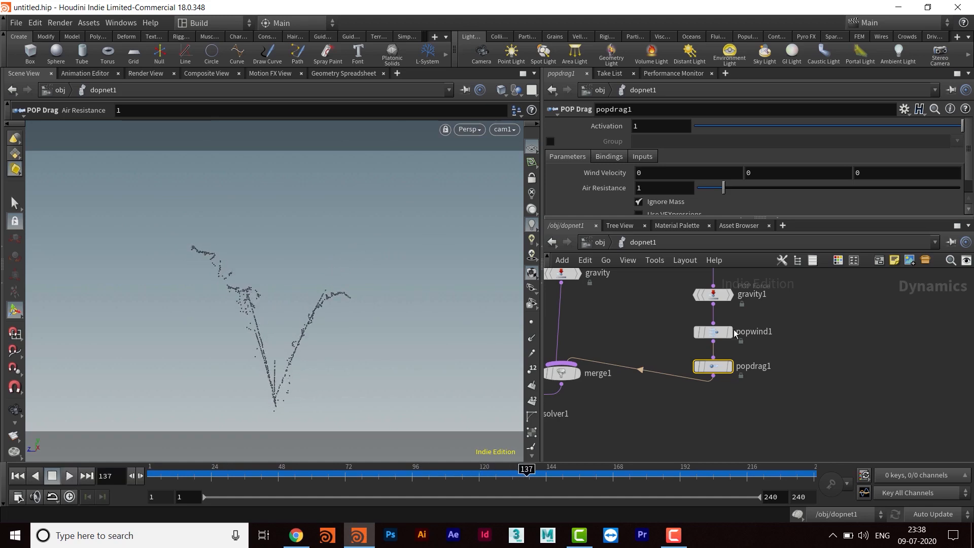
- Reposition the gravity and merge1 nodes away from the popreplicate1 branch to make room for another branch
middle_drag(614, 415, 725, 445)
scroll(724, 363, down, 2)
middle_drag(724, 358, 710, 367)
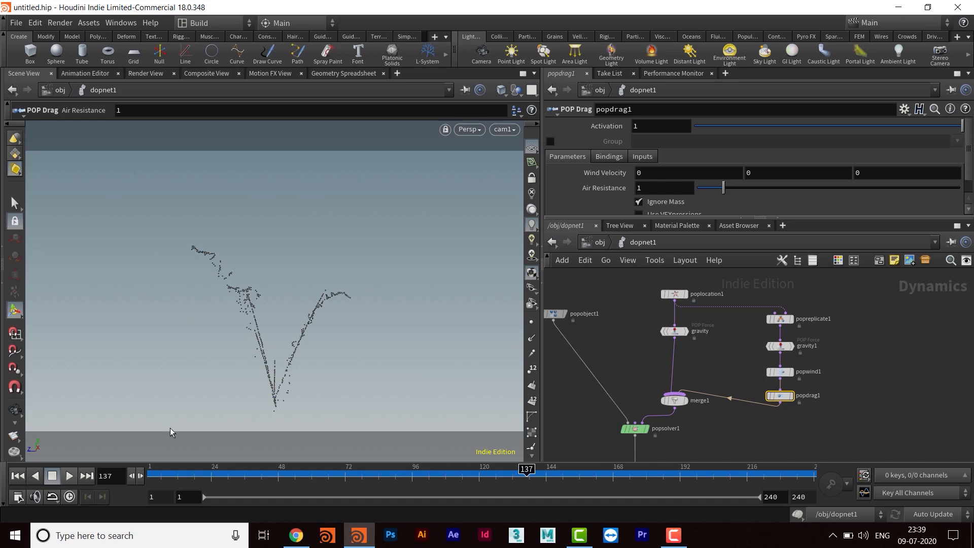
middle_drag(723, 349, 715, 389)
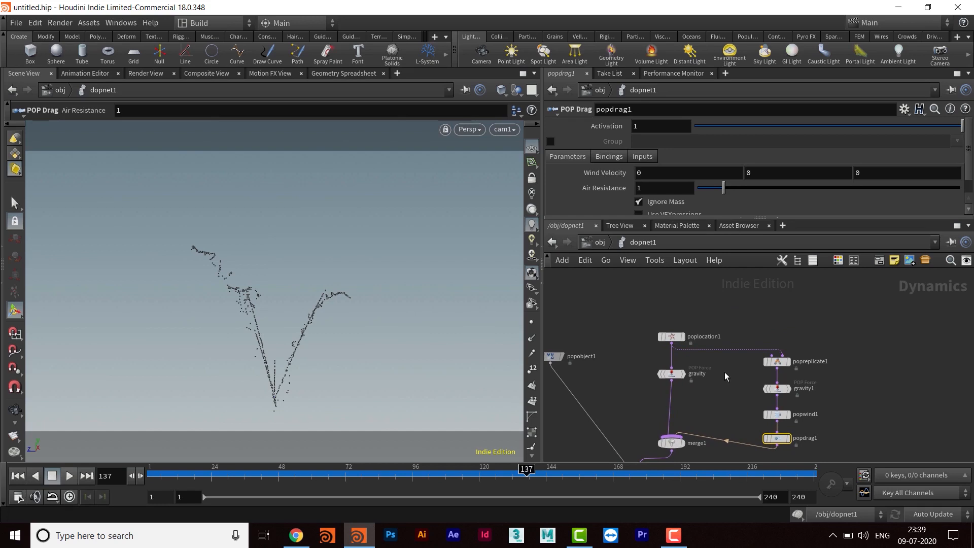
scroll(708, 391, up, 3)
drag(659, 356, 623, 346)
middle_drag(684, 376, 682, 329)
drag(660, 411, 636, 411)
middle_drag(668, 338, 707, 373)
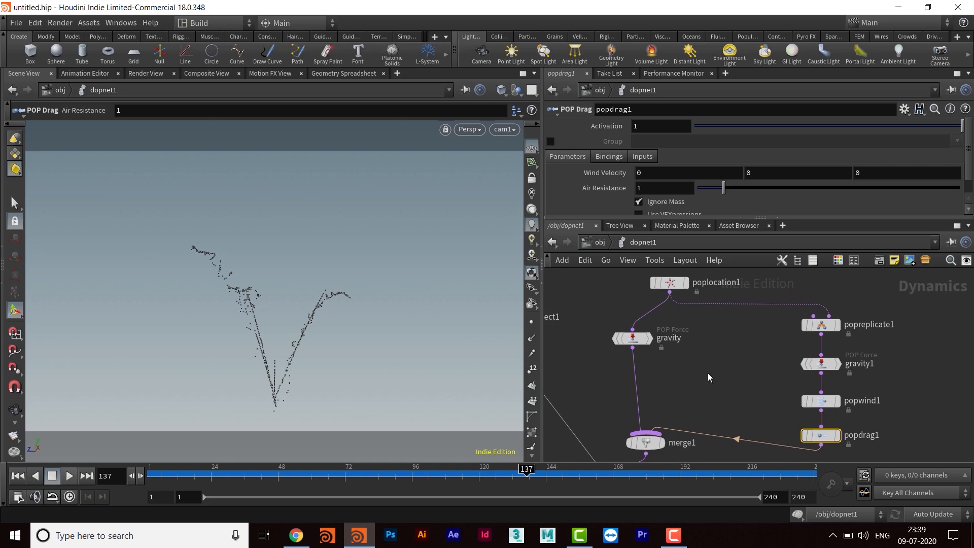
mouse_move(685, 368)
middle_down()
mouse_move(702, 382)
mouse_move(701, 350)
mouse_move(683, 365)
middle_up()
drag(646, 346, 657, 323)
mouse_move(687, 354)
middle_down()
mouse_move(684, 336)
mouse_move(689, 345)
middle_up()
drag(661, 311, 659, 312)
mouse_move(695, 346)
middle_down()
mouse_move(693, 324)
mouse_move(697, 334)
middle_up()
- Add a POP Group node branching off the gravity node's output, beside its connection to merge1
click(659, 311)
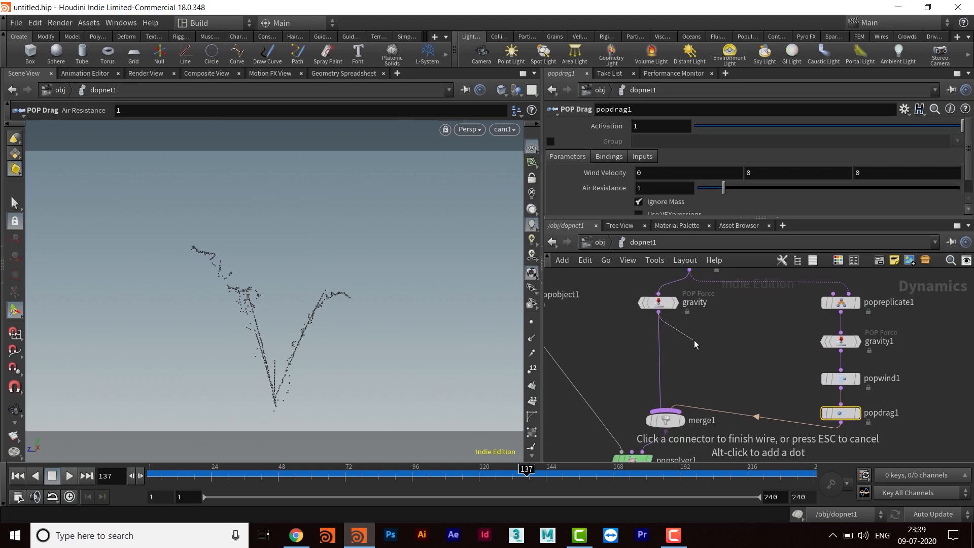
key(Tab)
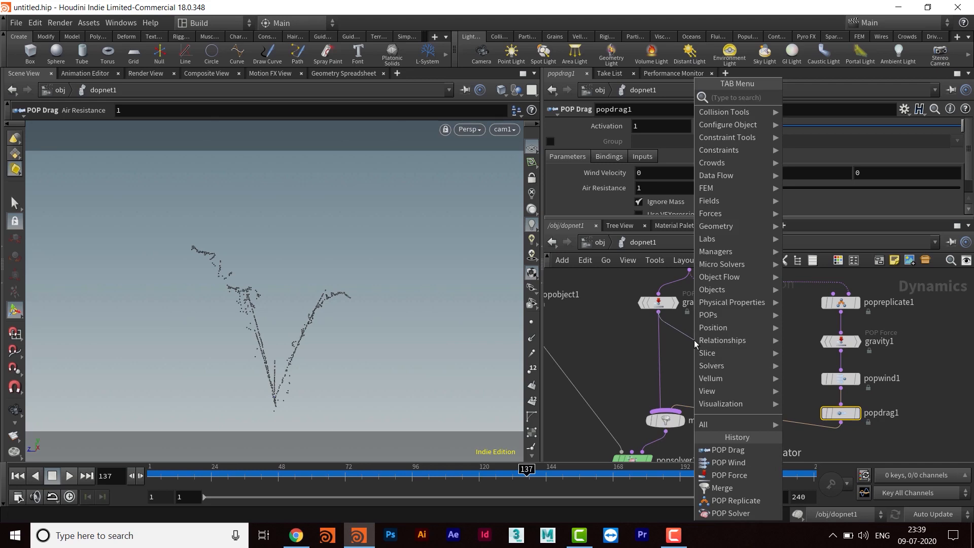
text(popgr)
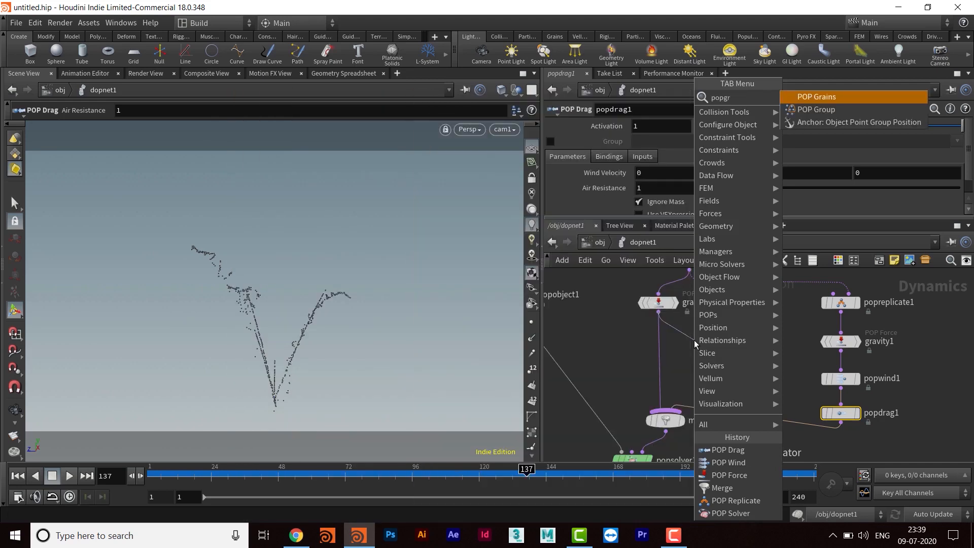
key(Down)
key(Return)
click(696, 344)
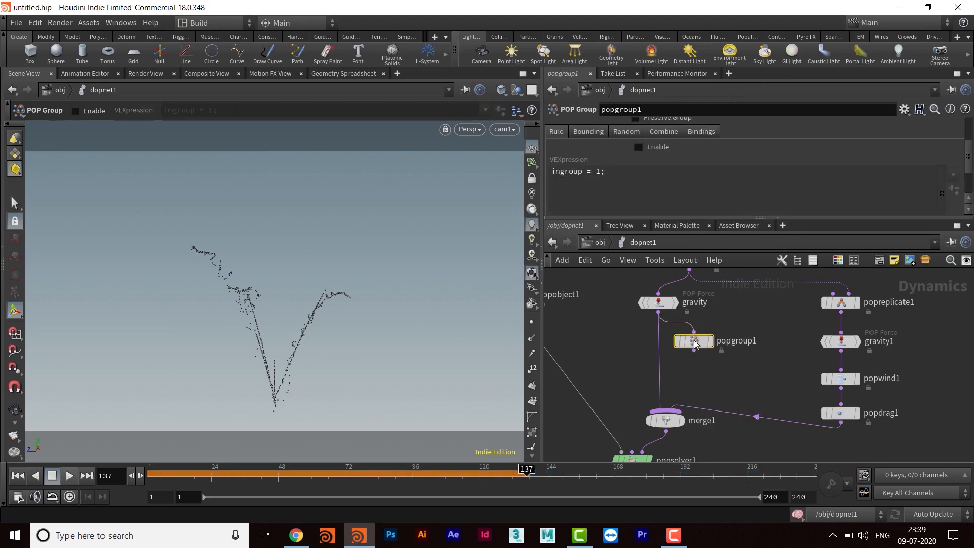
- Space the popreplicate1, gravity1 and popwind1 nodes farther apart in the trail branch above popdrag1
middle_drag(726, 366, 699, 358)
drag(669, 339, 717, 343)
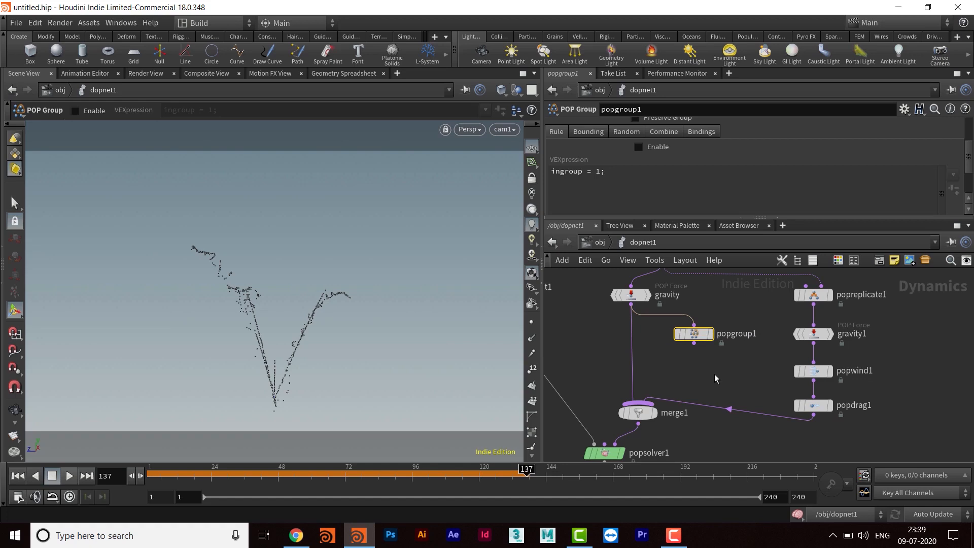
middle_drag(726, 371, 730, 368)
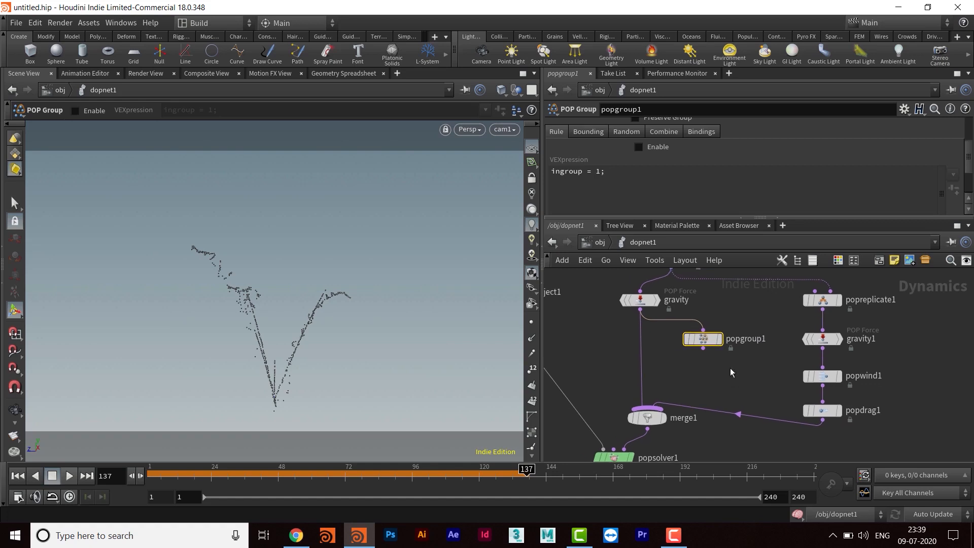
drag(756, 328, 668, 358)
drag(758, 320, 668, 358)
mouse_move(709, 346)
middle_drag(717, 381, 699, 426)
scroll(726, 340, down, 2)
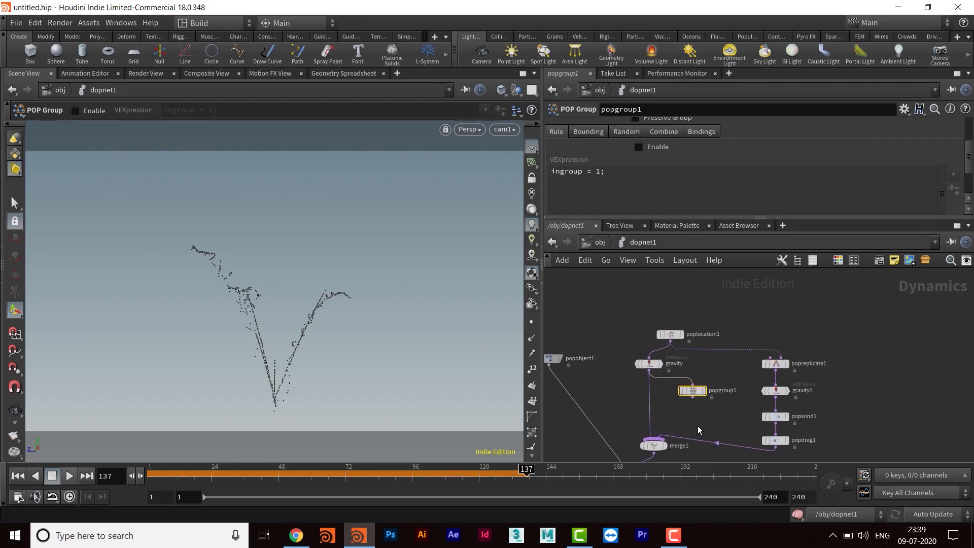
drag(615, 315, 693, 337)
middle_drag(733, 377, 697, 377)
drag(741, 369, 740, 323)
drag(744, 394, 744, 355)
drag(743, 417, 744, 394)
- Enable popgroup1's rule and name its group death_grp
scroll(664, 375, up, 2)
mouse_move(668, 363)
middle_down()
mouse_move(693, 385)
mouse_move(677, 372)
middle_up()
click(659, 333)
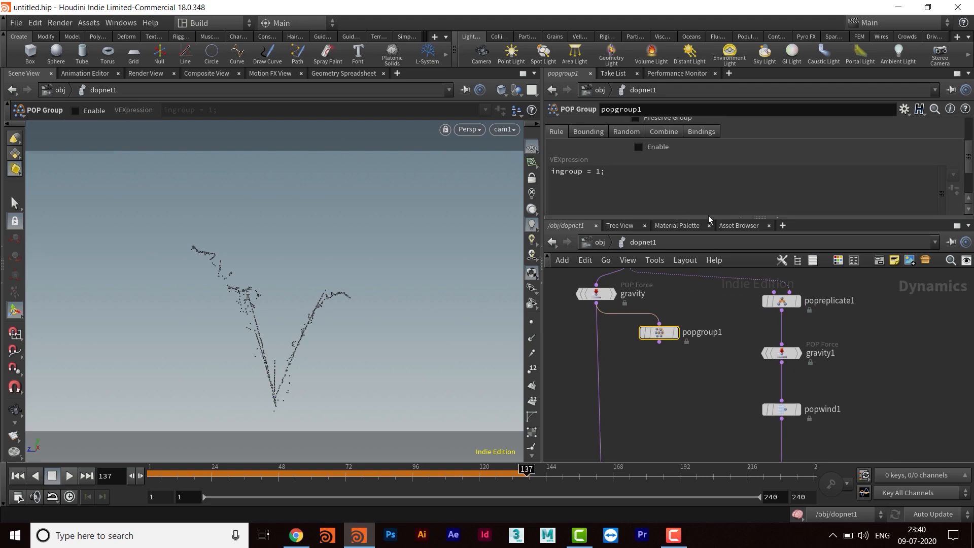
drag(708, 225, 709, 323)
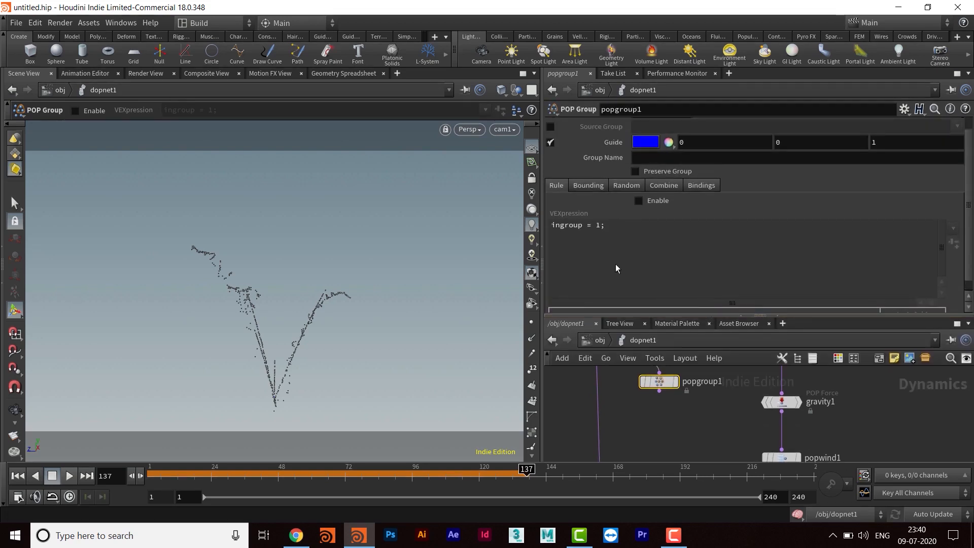
click(637, 201)
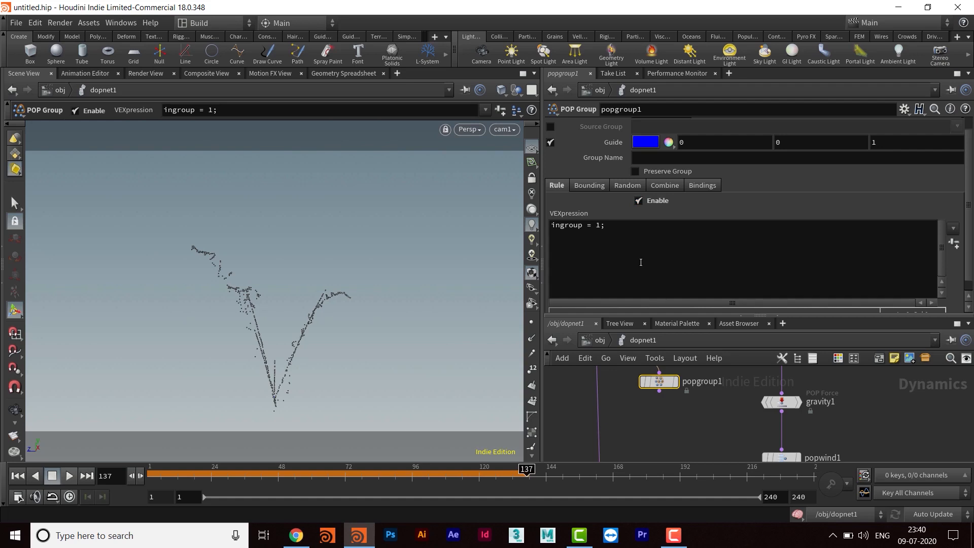
click(652, 159)
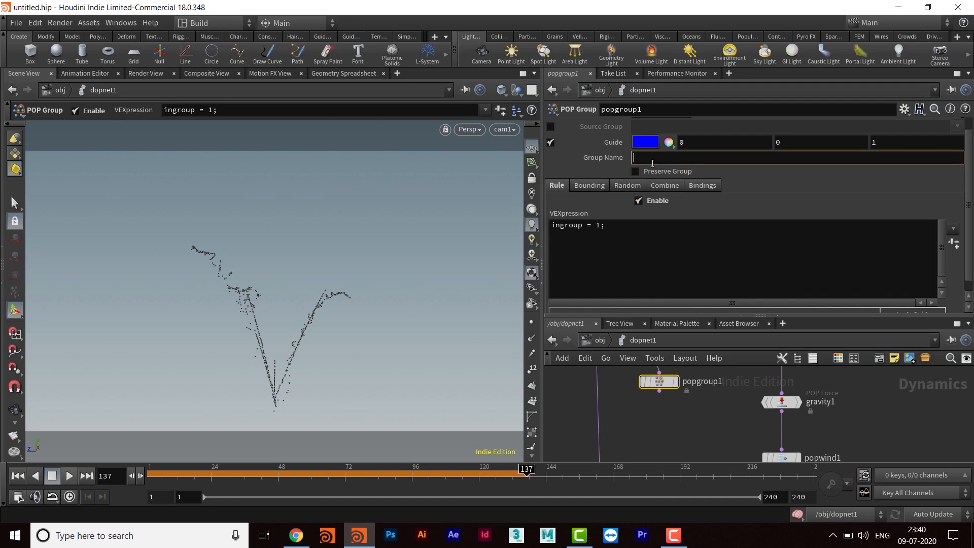
text(det)
text(t)
text(h)
text(_grp)
key(Return)
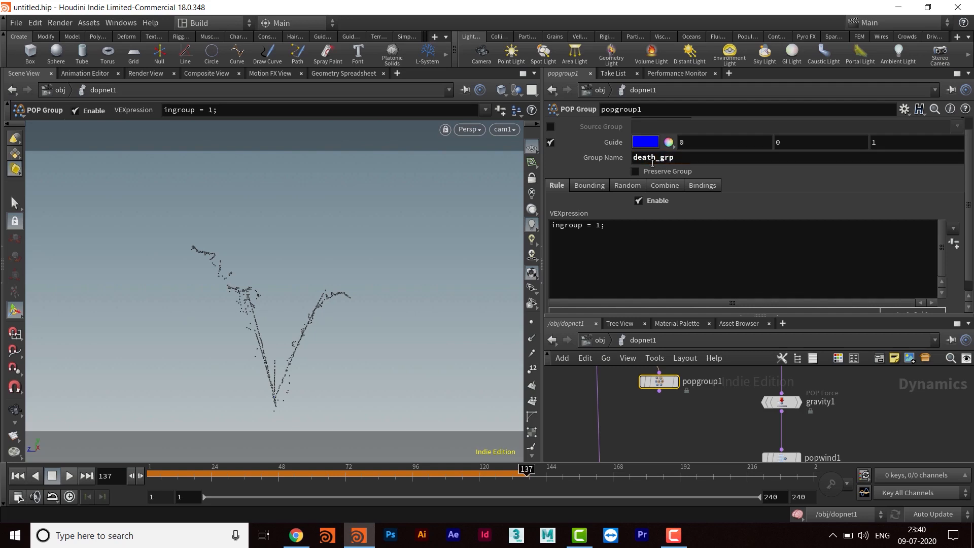
- Change popgroup1's VEXpression to ingroup =i@death; and apply it
double_click(596, 226)
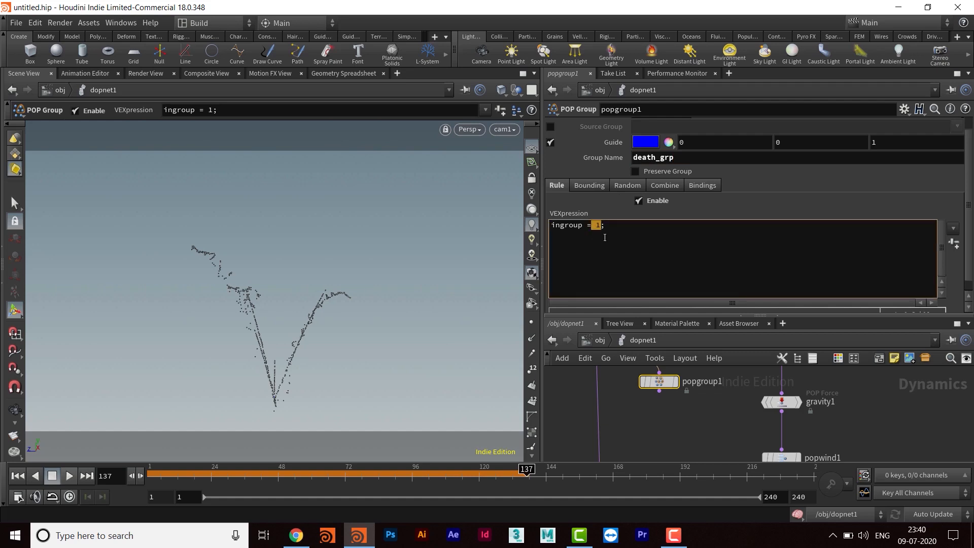
text(i)
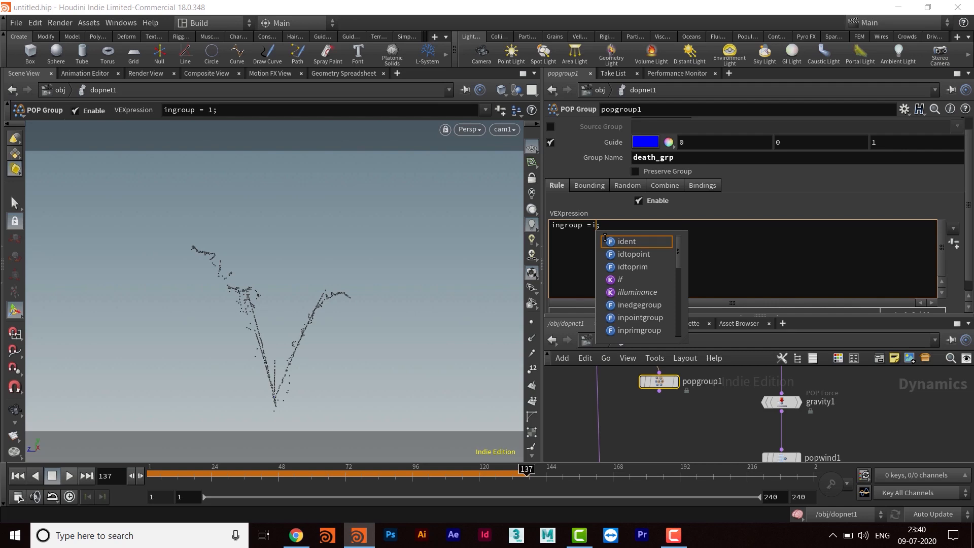
text(@death)
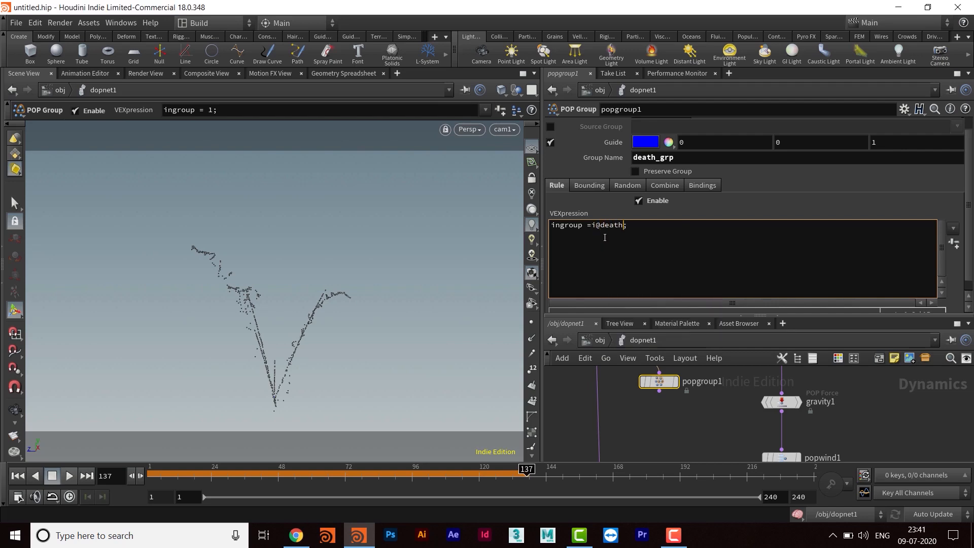
key(ctrl+Return)
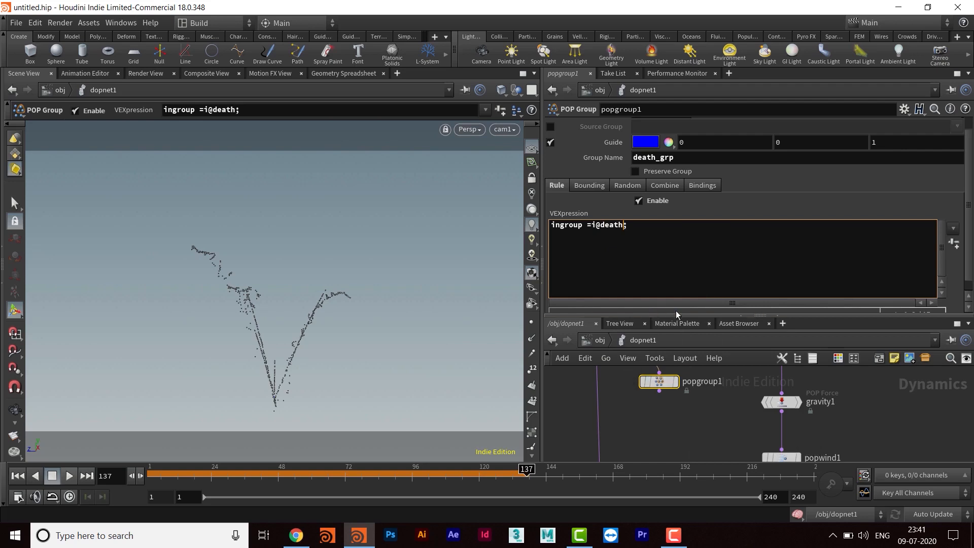
- Add a POP Replicate node directly below popgroup1, connected to popgroup1's output
drag(678, 316, 679, 228)
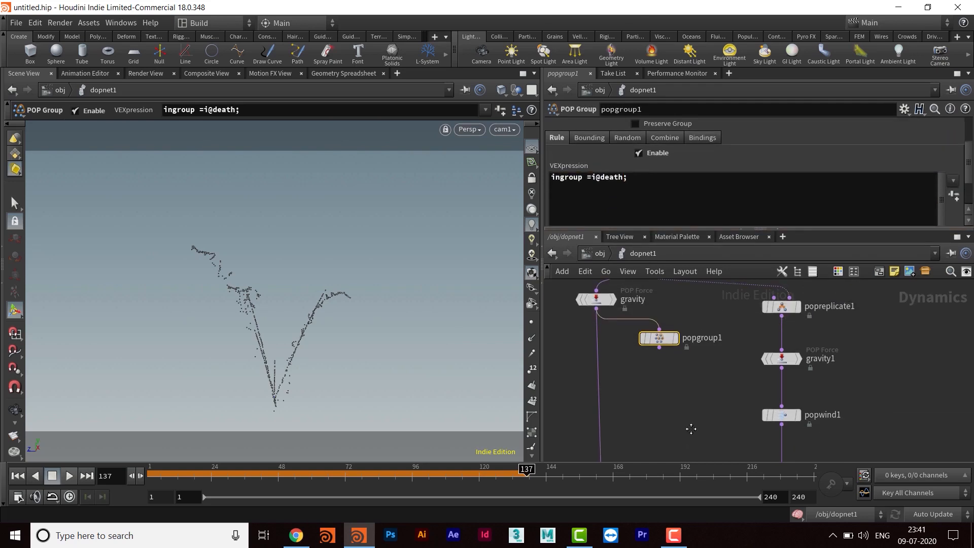
drag(649, 335, 662, 333)
middle_drag(659, 382, 679, 374)
scroll(682, 377, down, 2)
click(663, 372)
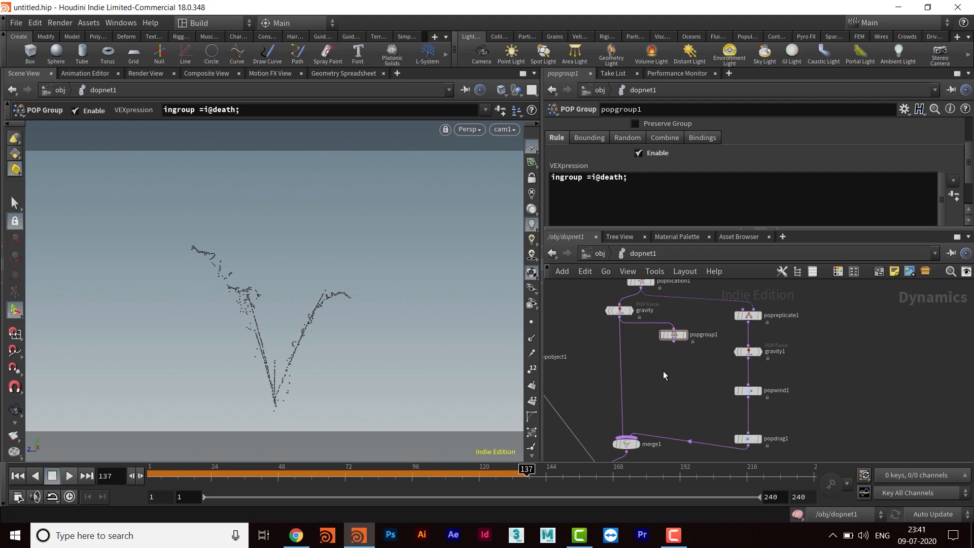
key(Tab)
text(po)
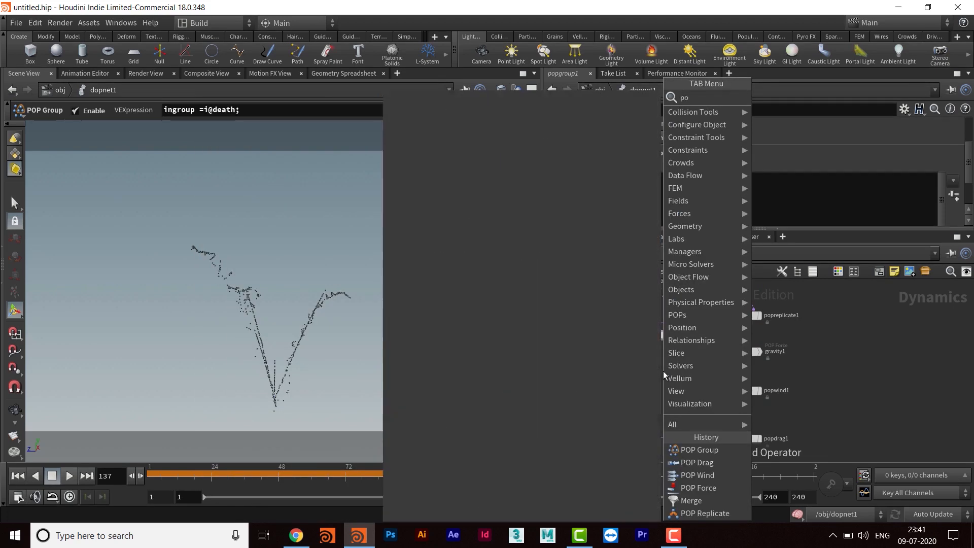
text(prepl)
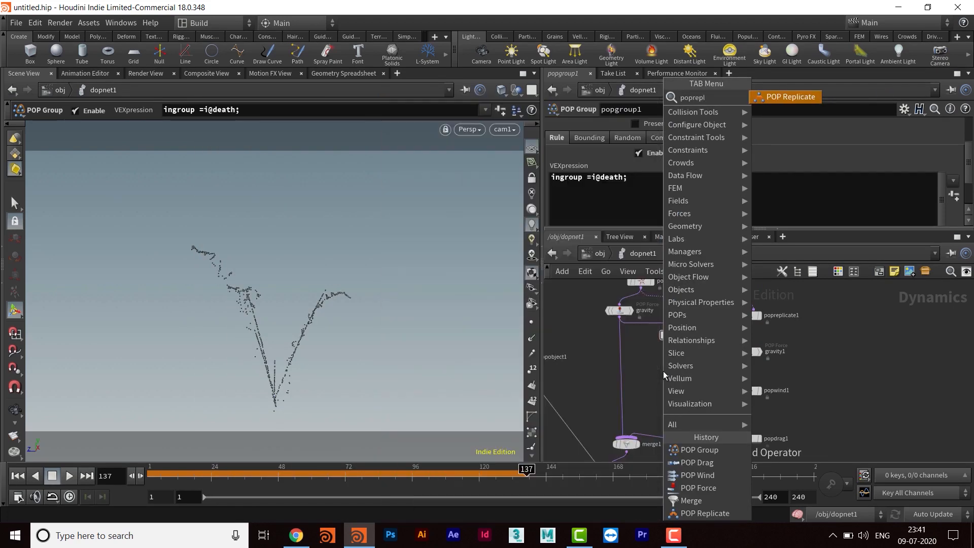
key(Return)
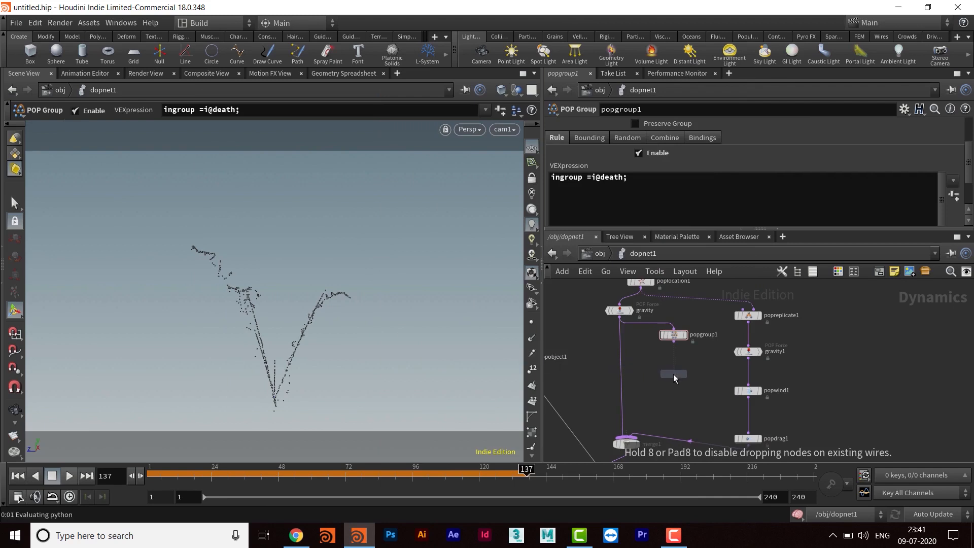
click(674, 373)
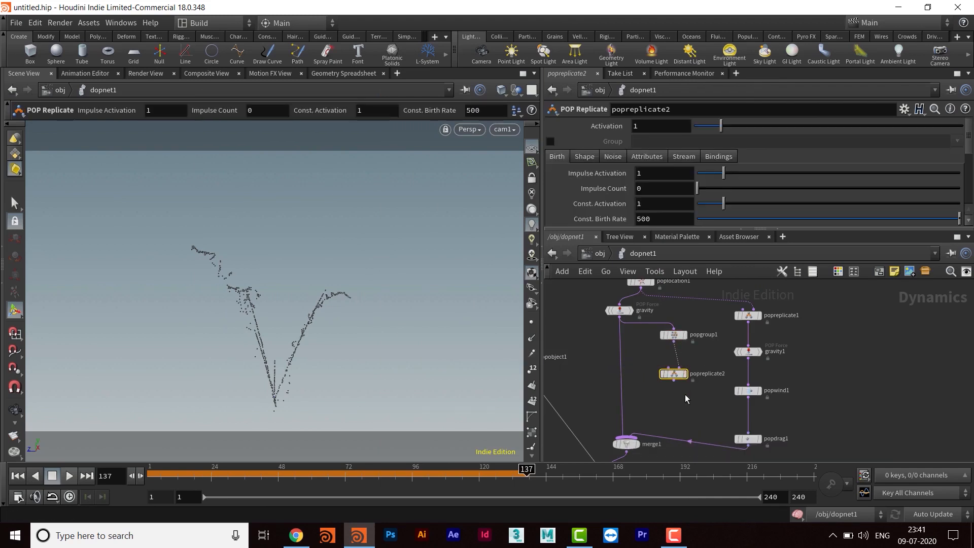
- Insert a Merge node into the gravity branch above merge1 and connect popreplicate2's output into it
scroll(685, 395, up, 2)
middle_drag(682, 391, 680, 403)
drag(669, 379, 670, 364)
mouse_move(697, 384)
middle_down()
mouse_move(681, 367)
mouse_move(703, 310)
mouse_move(714, 307)
mouse_move(687, 343)
mouse_move(705, 379)
mouse_move(694, 379)
middle_up()
key(Tab)
text(m)
key(Return)
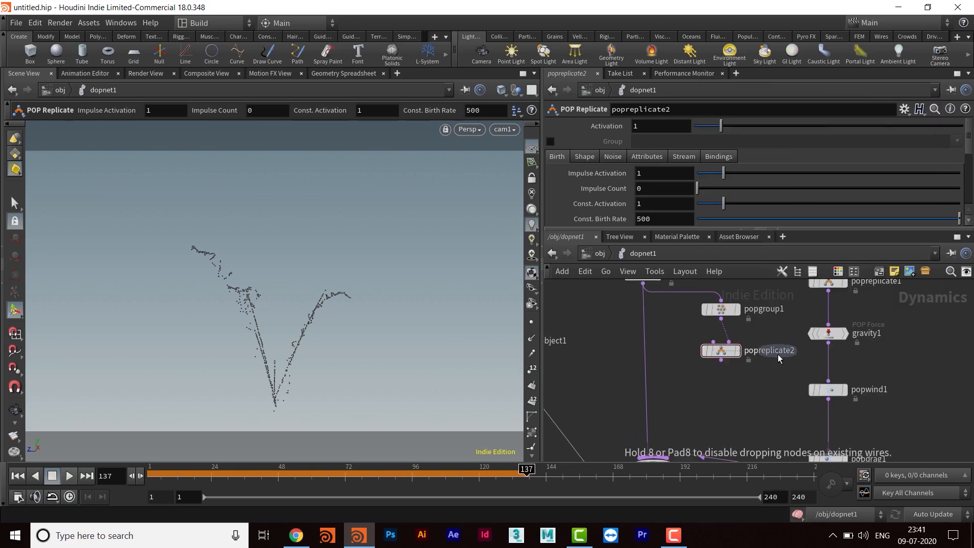
click(653, 390)
drag(651, 391, 652, 397)
drag(721, 360, 659, 401)
drag(659, 401, 652, 400)
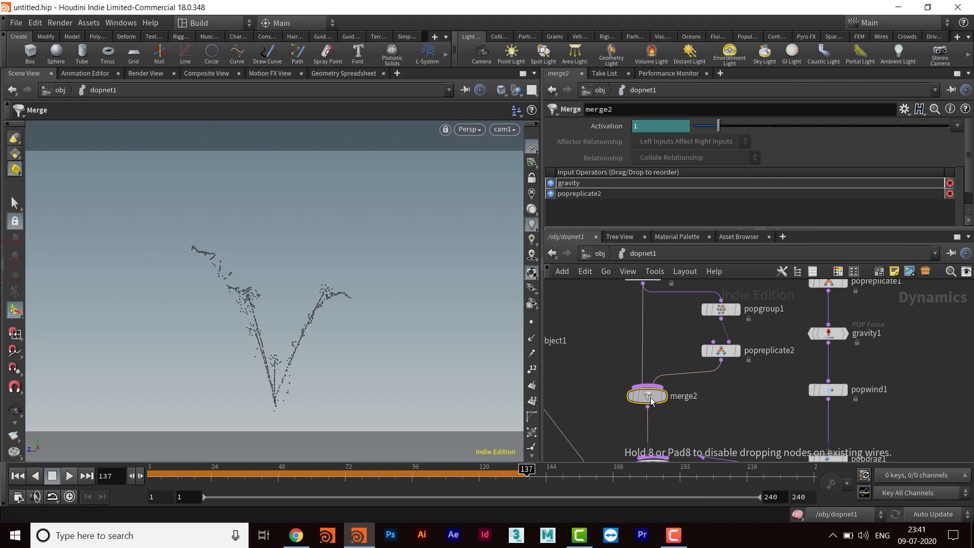
- Play the simulation from the first frame to check the particles emitted by popreplicate2
click(17, 475)
click(69, 476)
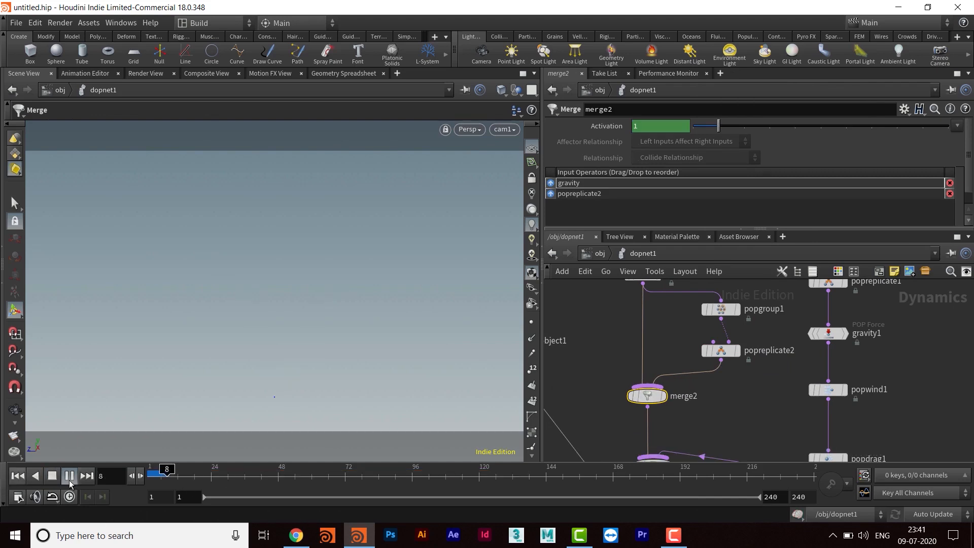
click(67, 477)
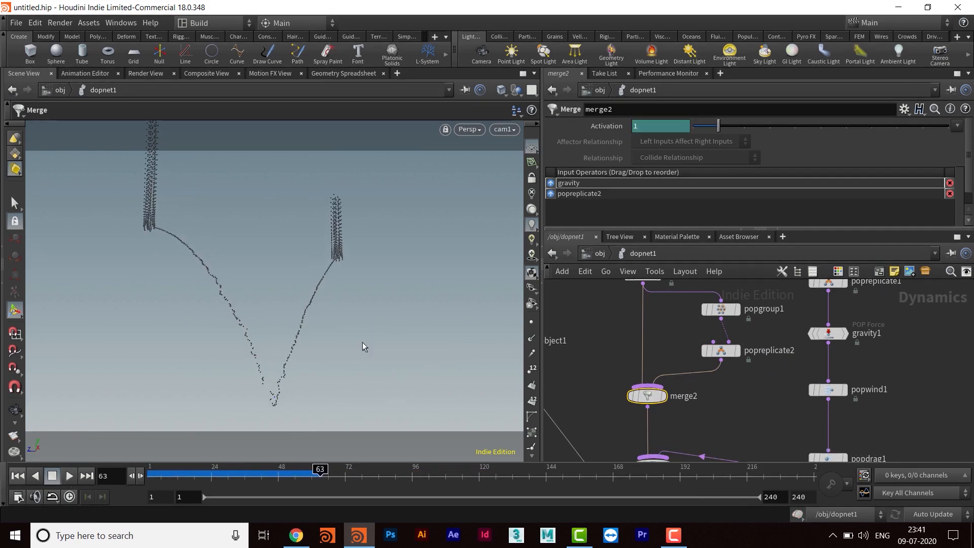
- Set popreplicate2's Const. Activation to 0 and its Impulse Count to 200
middle_drag(732, 382, 726, 394)
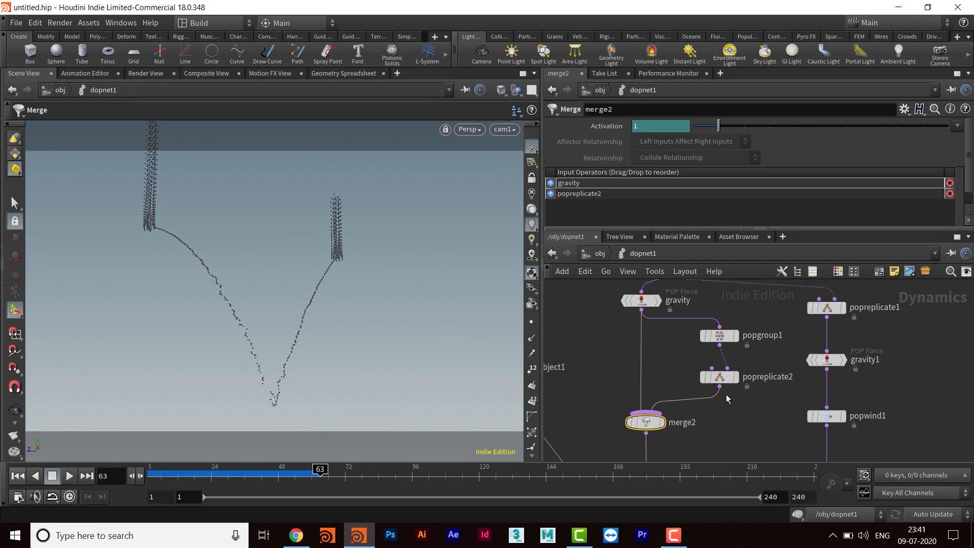
click(714, 376)
drag(710, 230, 688, 307)
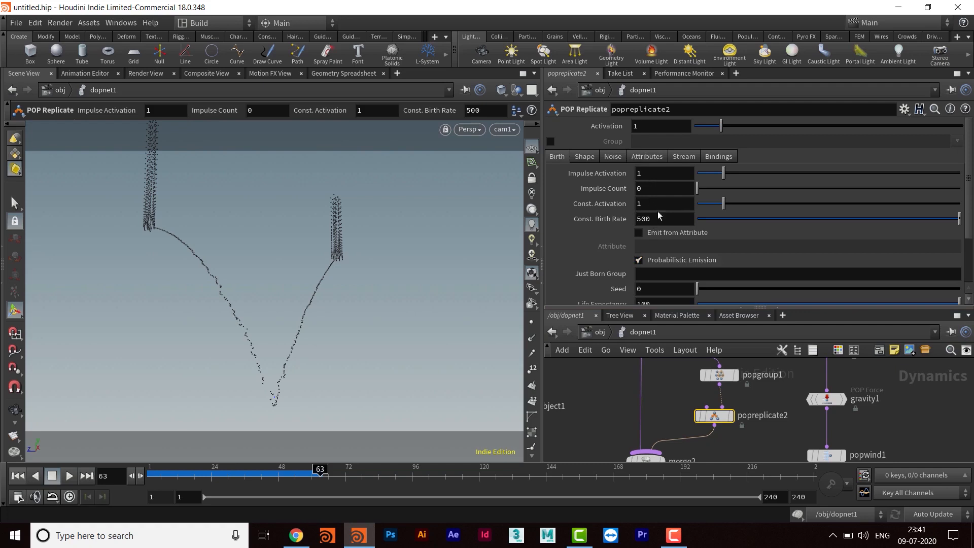
drag(723, 204, 678, 202)
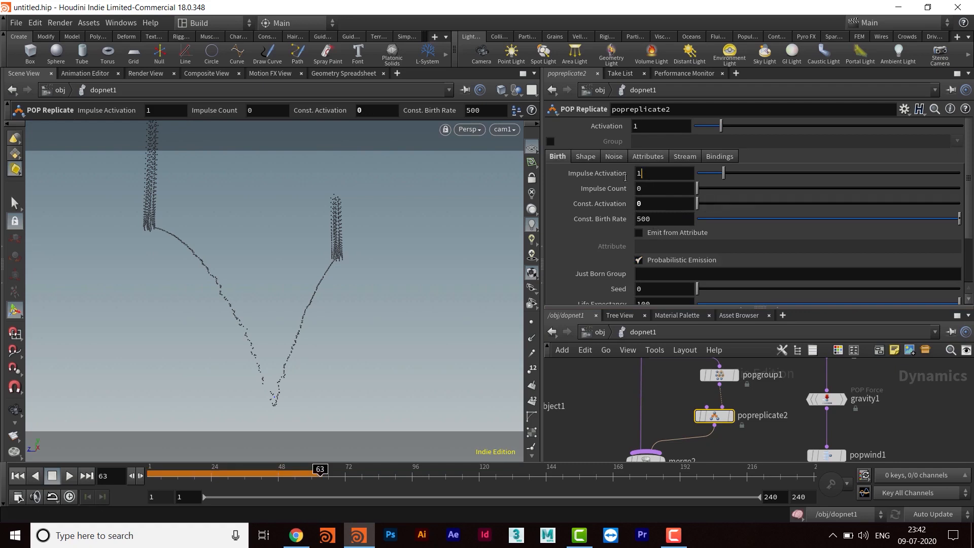
drag(625, 178, 611, 181)
click(641, 188)
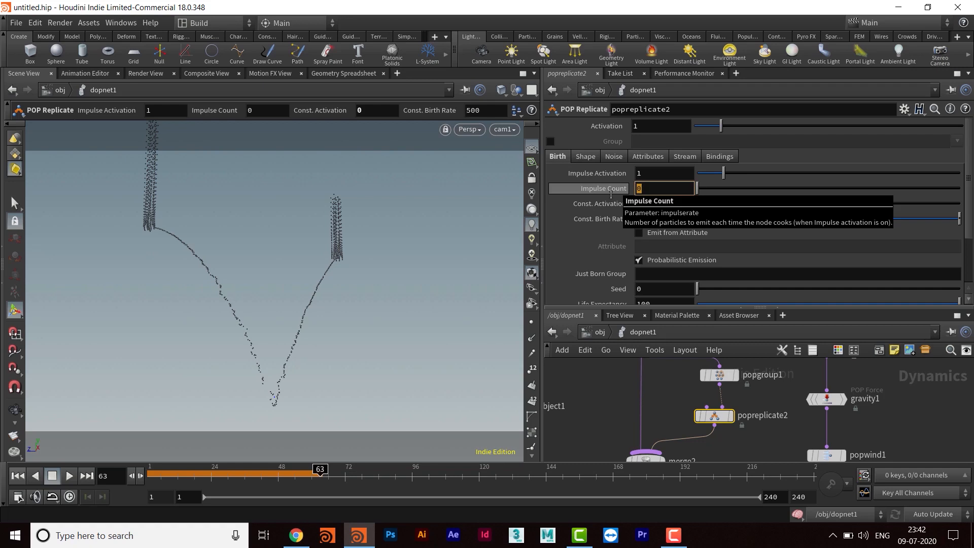
text(200)
key(Return)
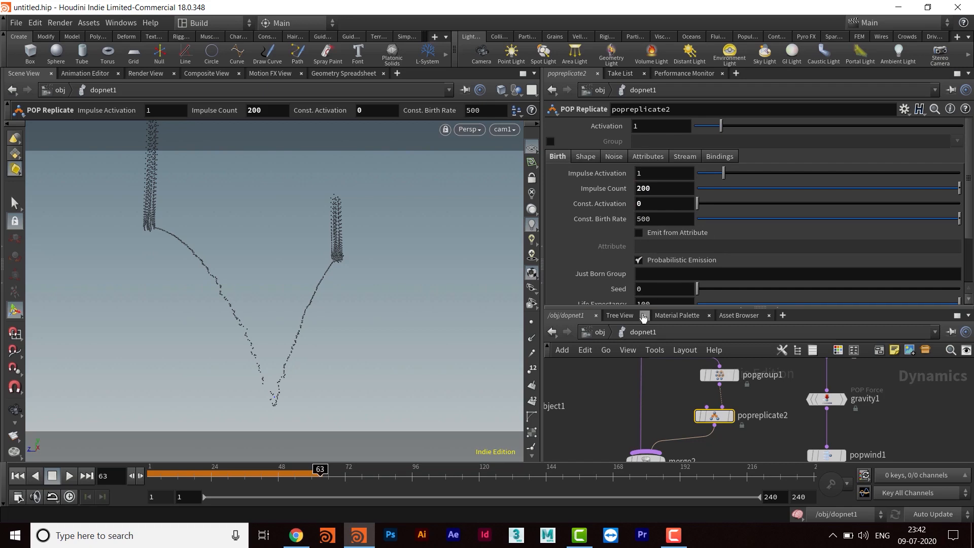
- Set popreplicate2's Life Expectancy to 2 and its Life Variance to .5
drag(645, 308, 649, 332)
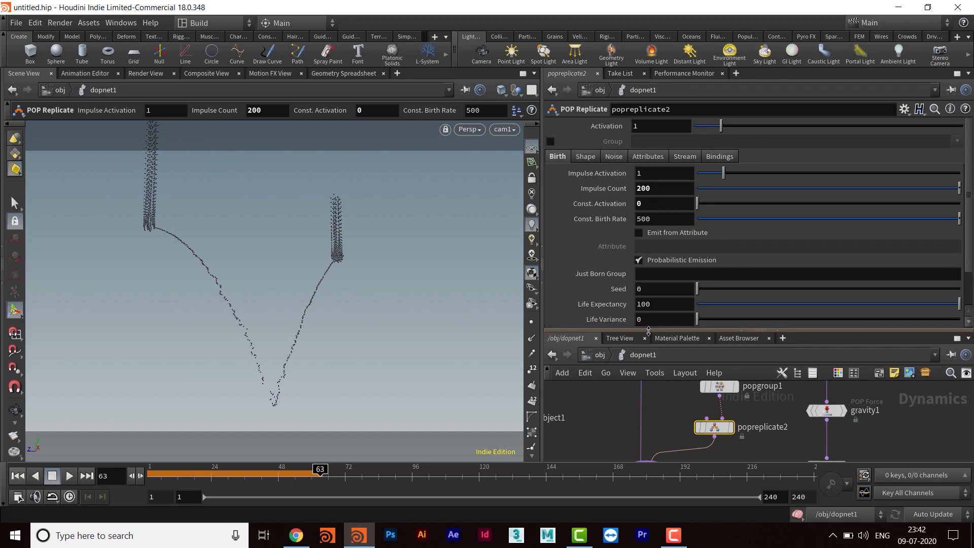
scroll(670, 290, down, 1)
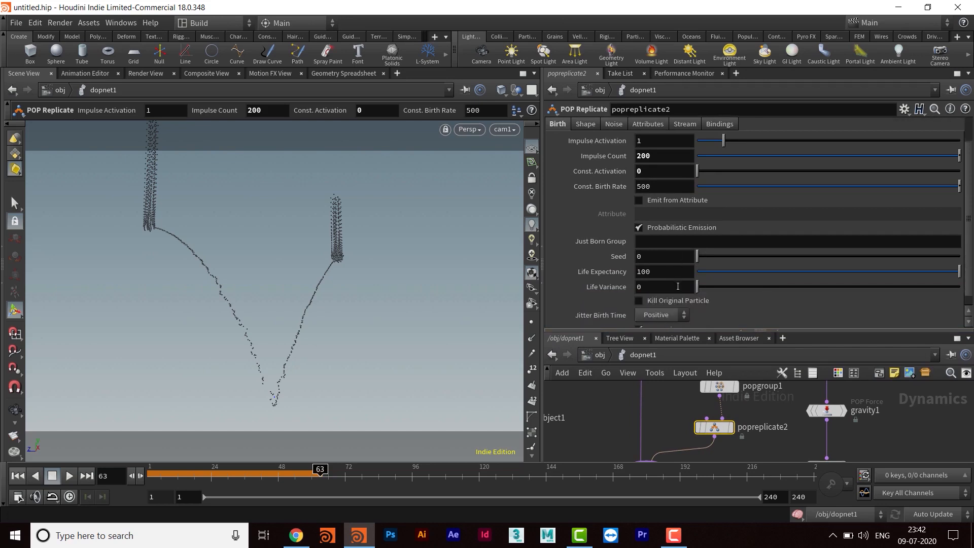
double_click(643, 271)
text(2)
key(Return)
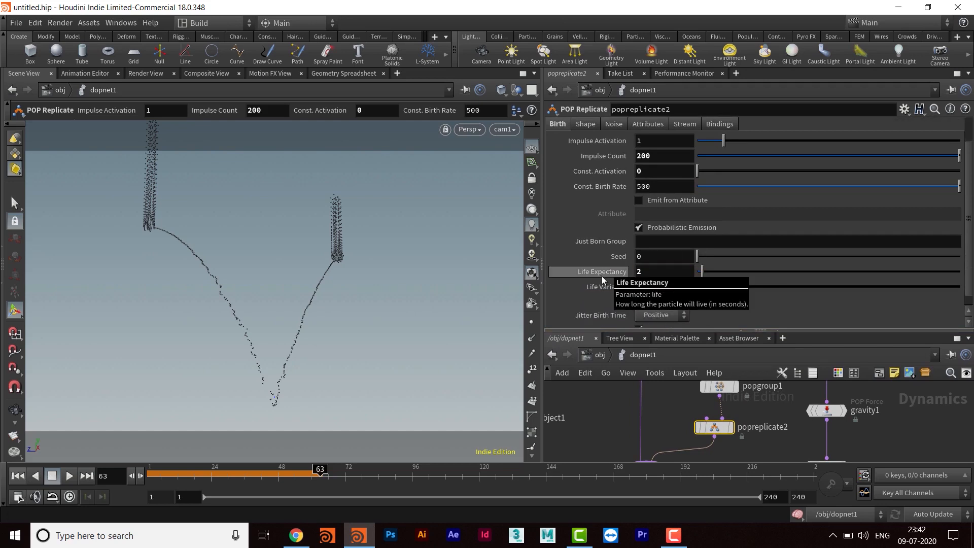
drag(623, 287, 617, 288)
text(.5)
key(Return)
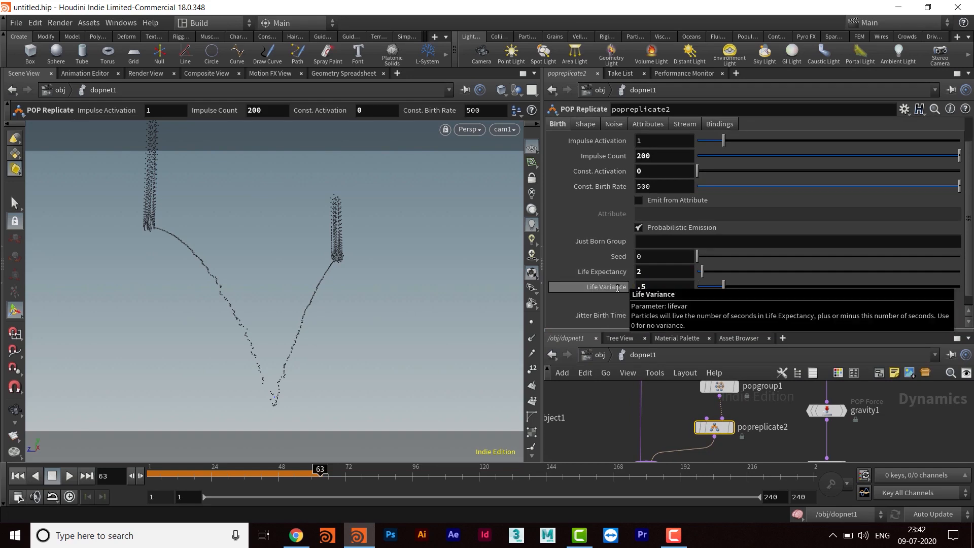
- Enable the Group option on popreplicate2 and check which groups it offers
scroll(744, 233, up, 2)
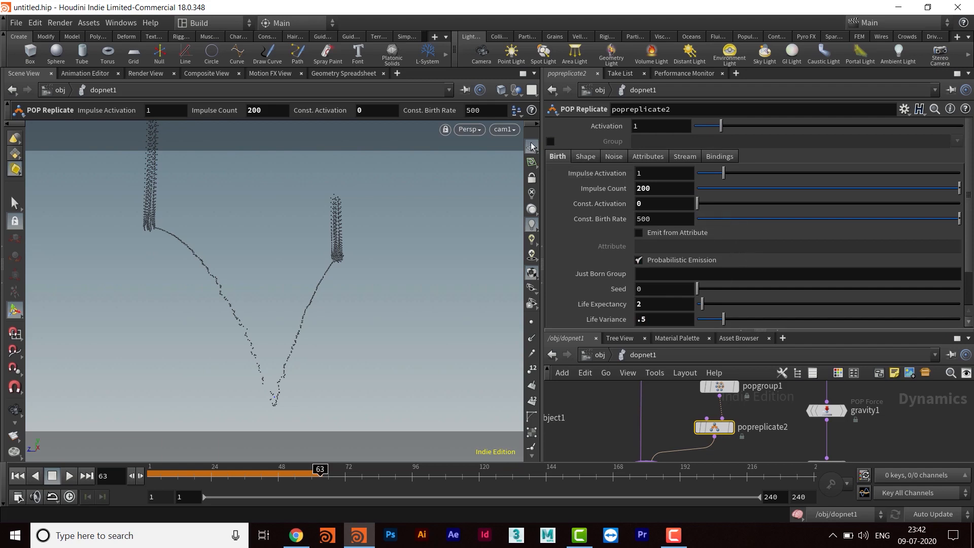
click(550, 141)
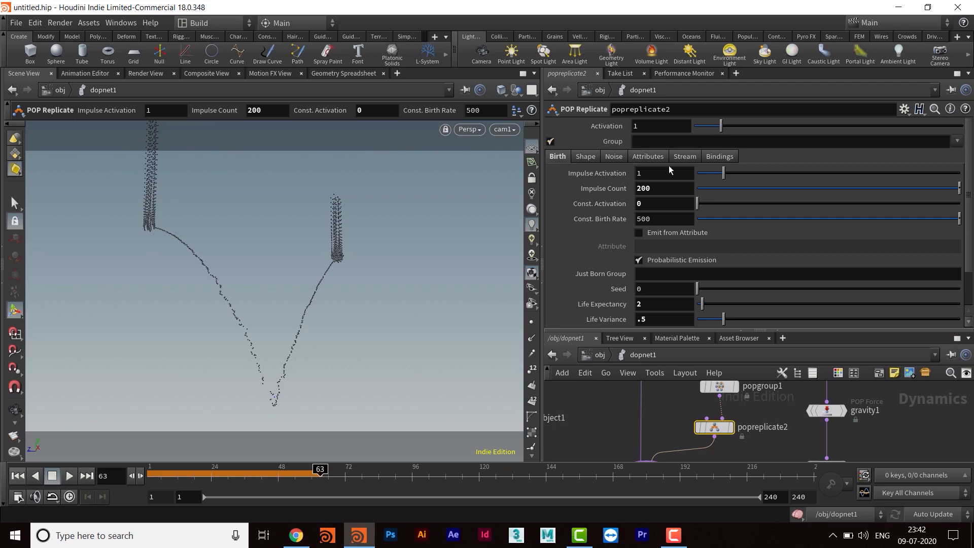
click(957, 142)
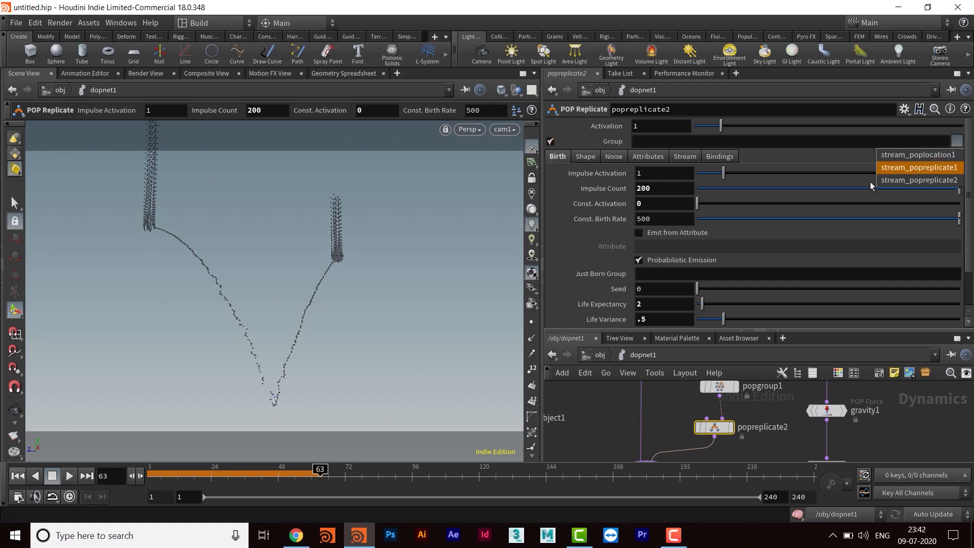
click(844, 182)
middle_drag(663, 429, 644, 397)
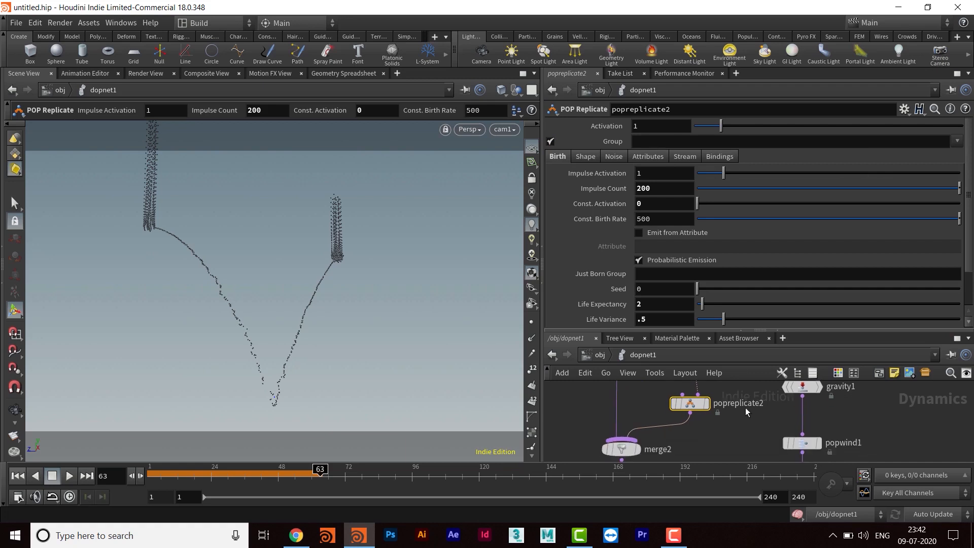
- Compare popgroup1's group name and rule with the group choices offered for popreplicate2
drag(690, 331, 689, 263)
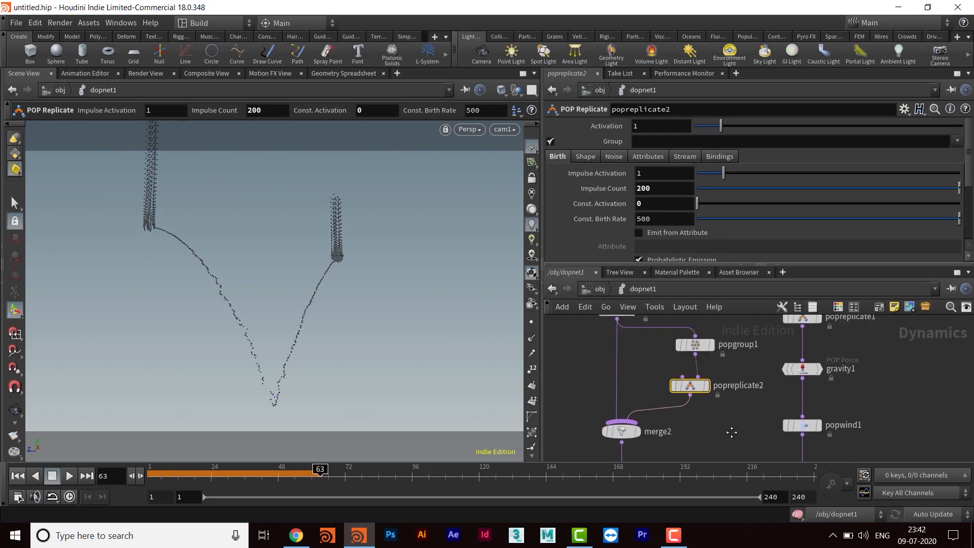
mouse_move(706, 398)
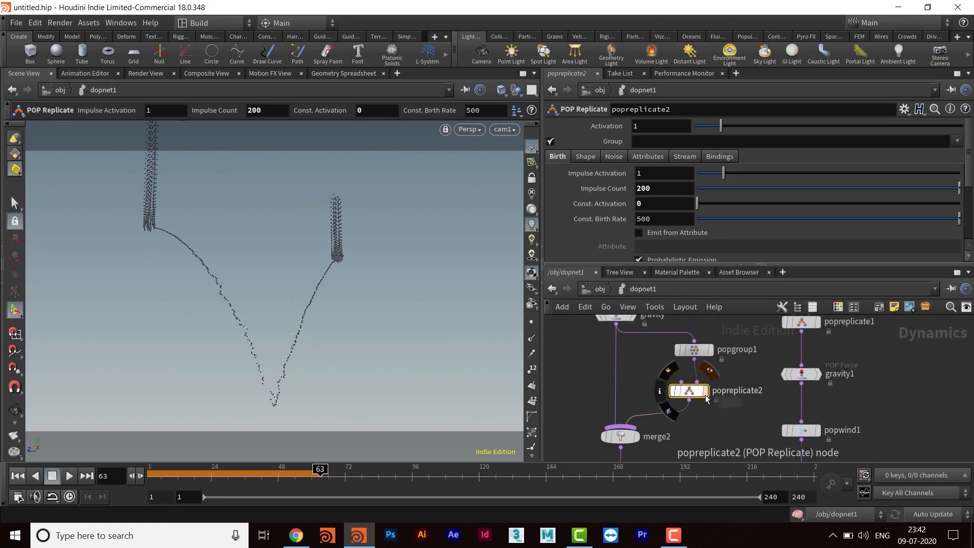
middle_drag(740, 371, 735, 383)
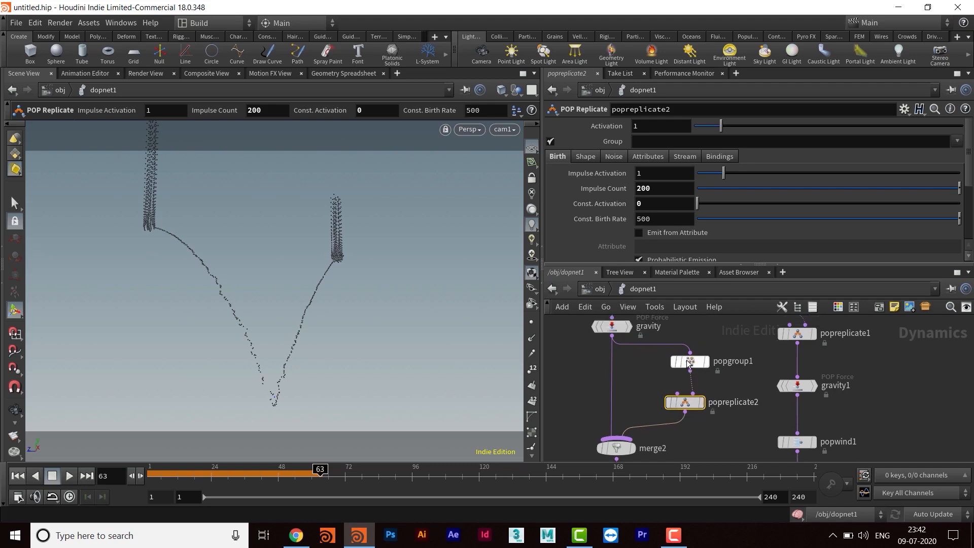
click(690, 361)
scroll(756, 152, up, 2)
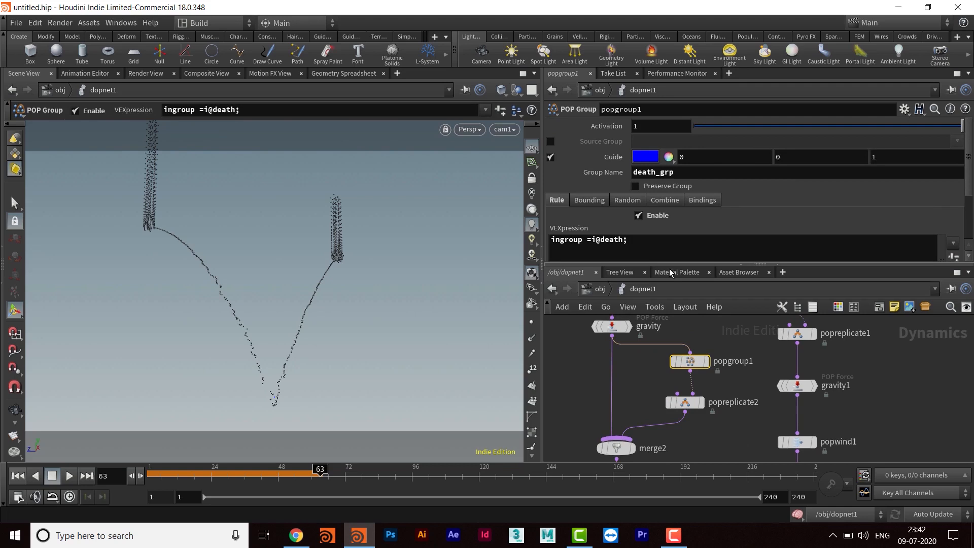
mouse_move(700, 406)
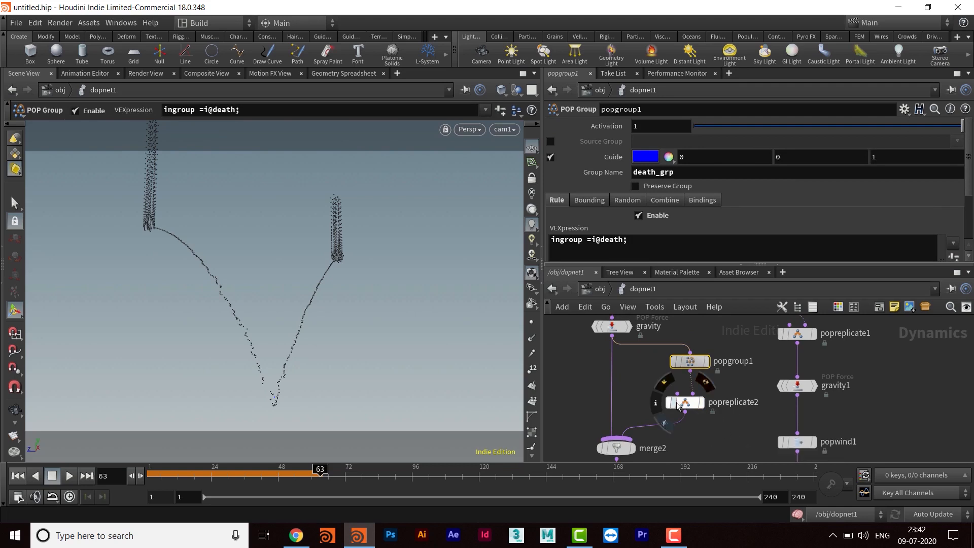
click(686, 406)
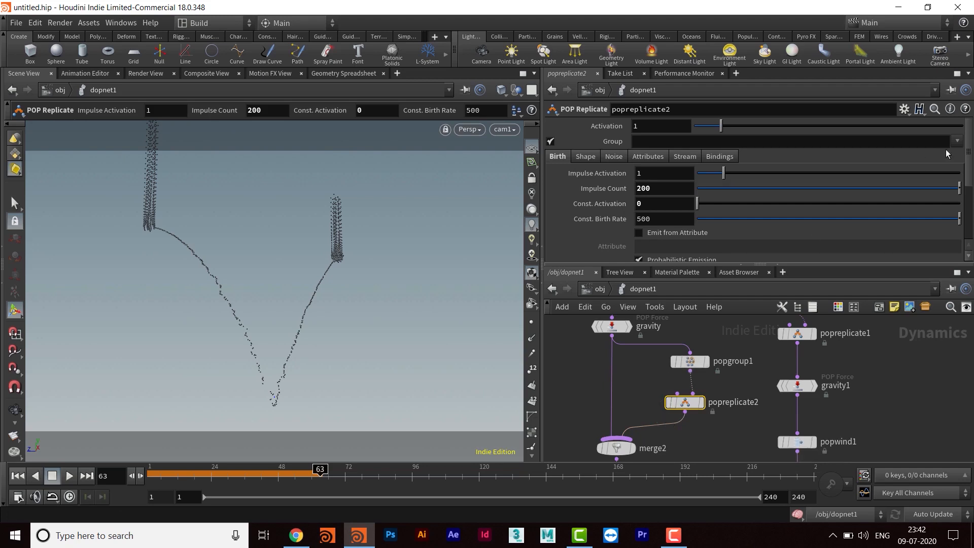
click(958, 142)
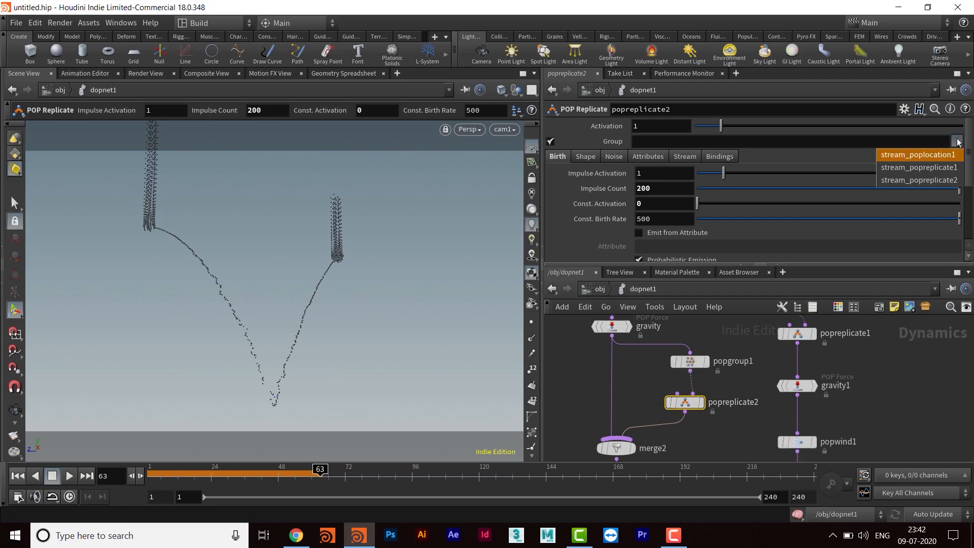
click(796, 186)
- Insert popgroup1 into the main branch between gravity and merge2, and connect its output to popreplicate2's second input
middle_drag(720, 376, 720, 440)
mouse_move(706, 399)
middle_down()
mouse_move(721, 392)
mouse_move(724, 354)
mouse_move(703, 385)
middle_up()
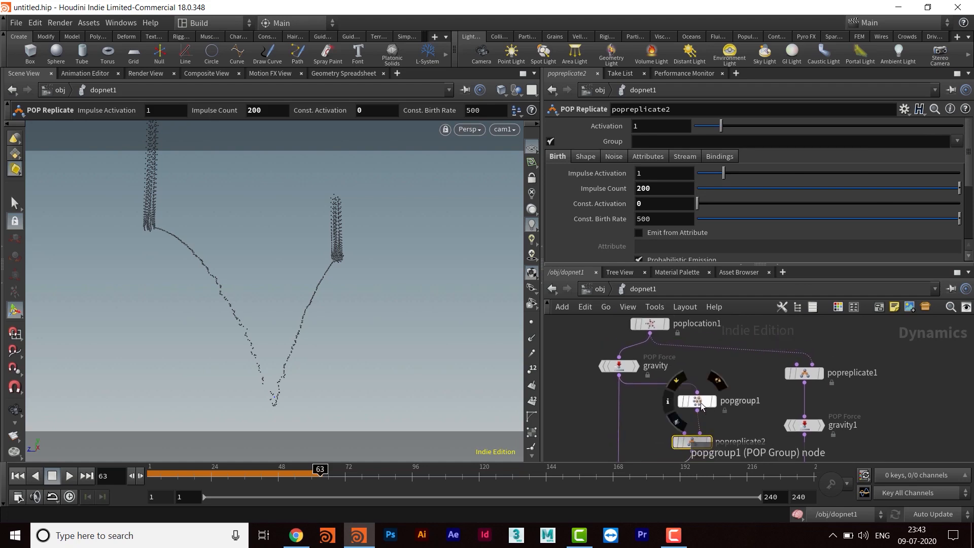
drag(668, 402, 621, 406)
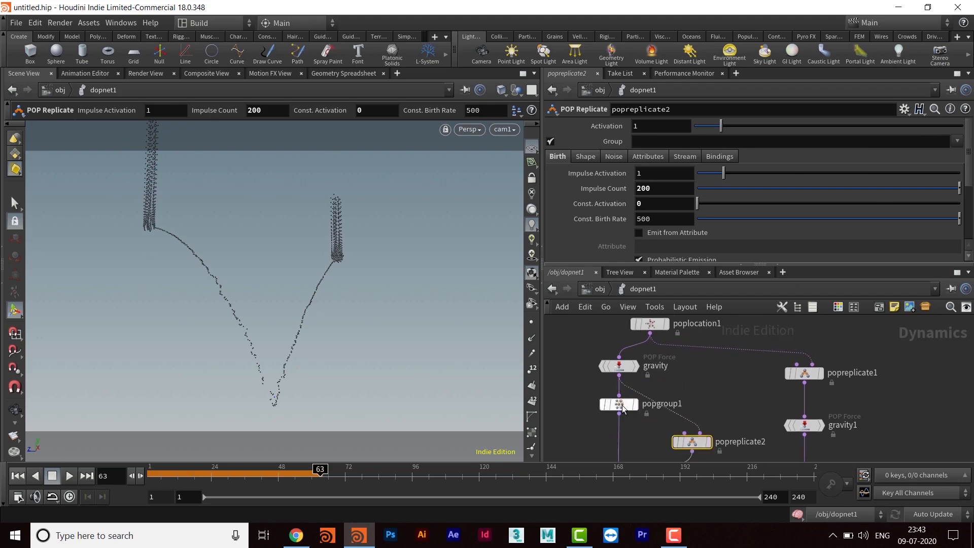
middle_drag(620, 406, 621, 371)
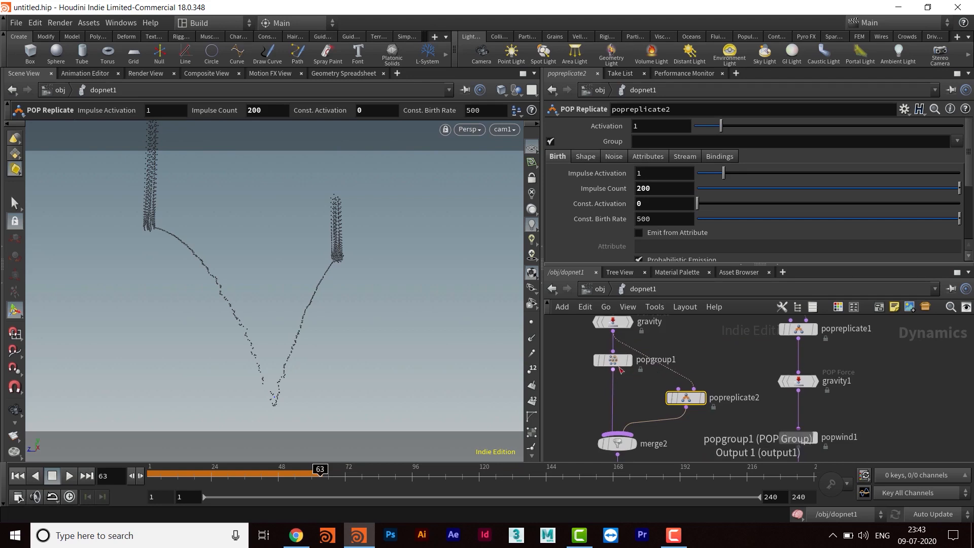
drag(615, 372, 694, 388)
middle_drag(730, 384, 743, 410)
click(627, 387)
middle_drag(705, 373, 720, 339)
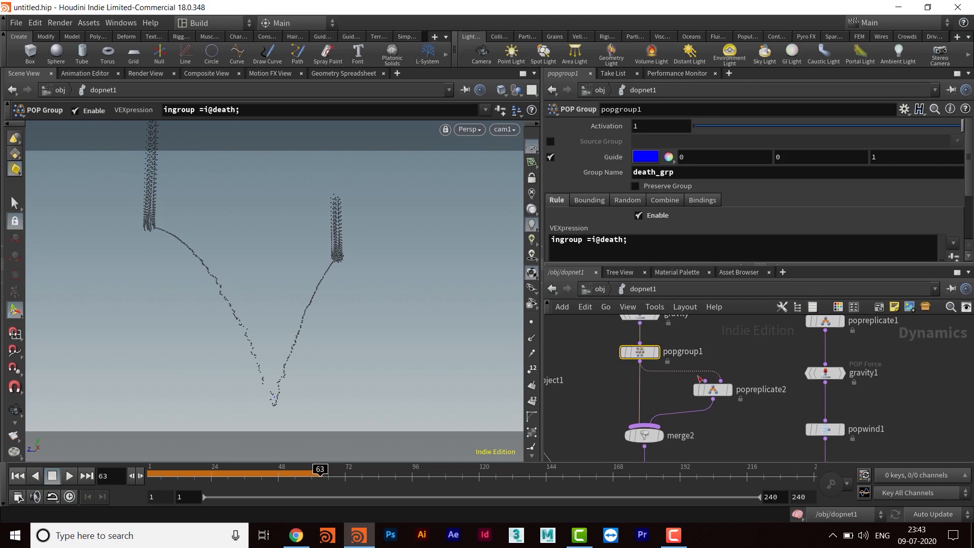
- Set popreplicate2's Group to death_grp and play the simulation from the first frame
mouse_move(740, 422)
middle_down()
mouse_move(744, 381)
mouse_move(730, 420)
middle_up()
click(716, 391)
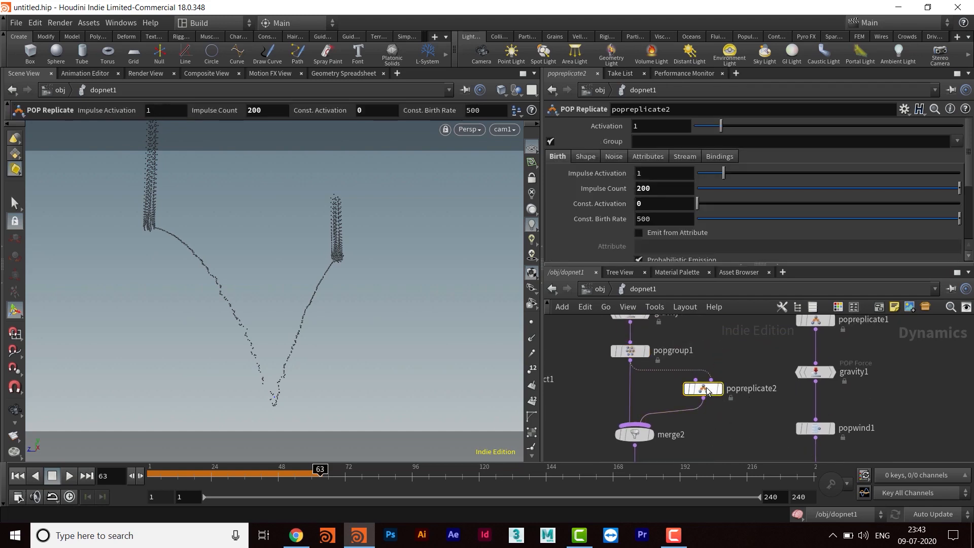
click(957, 141)
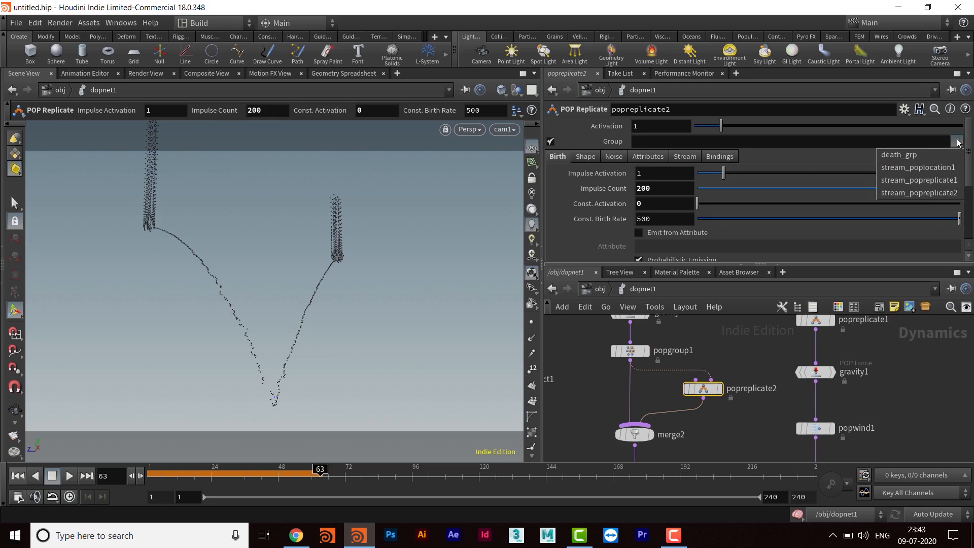
click(915, 155)
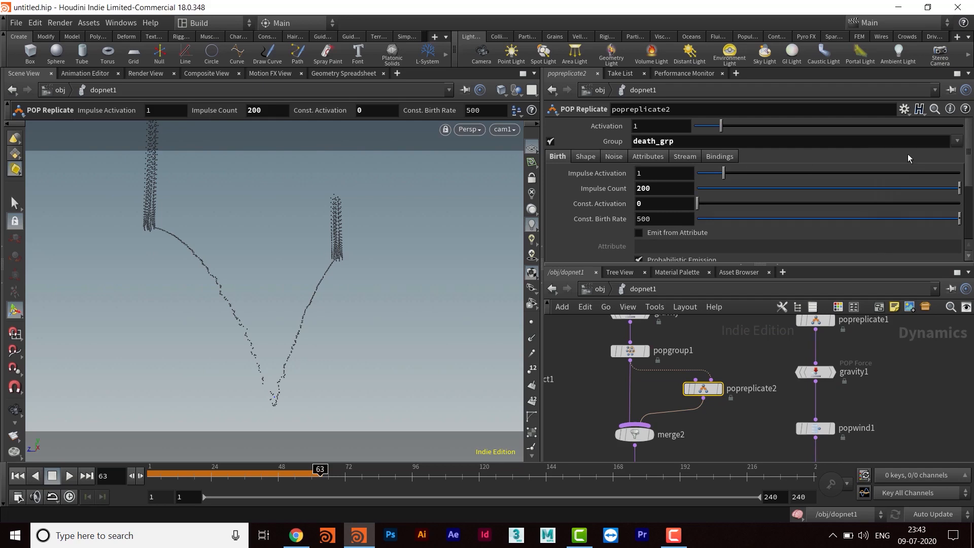
click(18, 476)
click(70, 476)
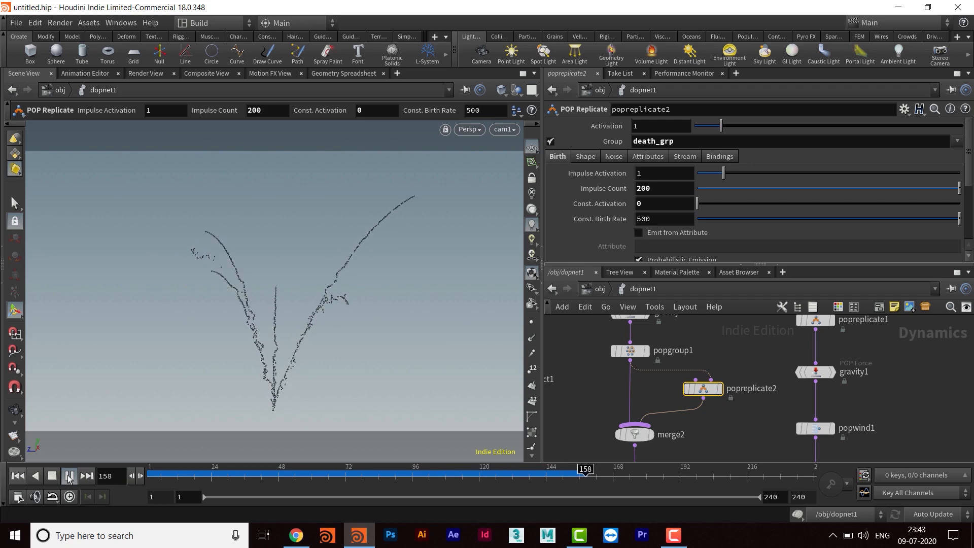
click(70, 476)
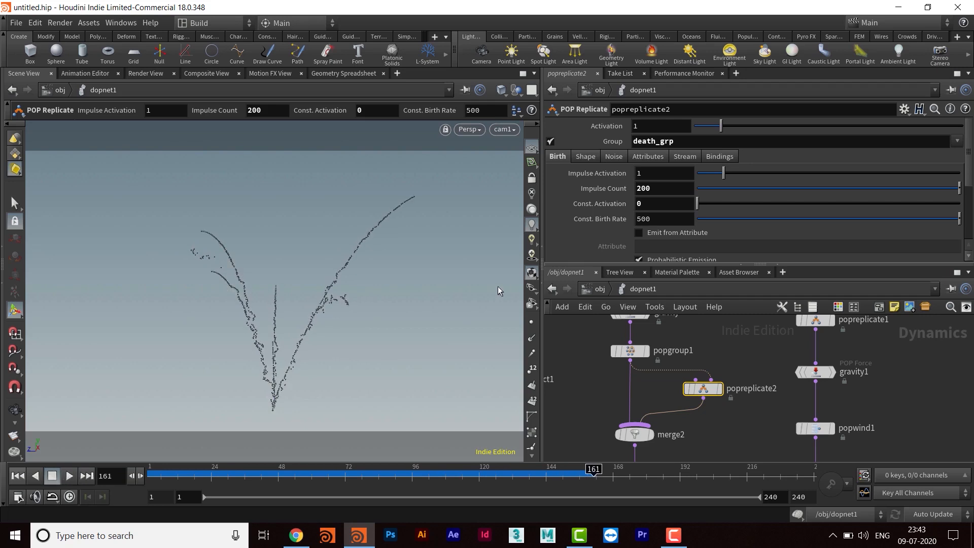
- Raise popreplicate2's Impulse Count to 2000
mouse_move(717, 346)
middle_down()
mouse_move(718, 389)
mouse_move(707, 351)
middle_up()
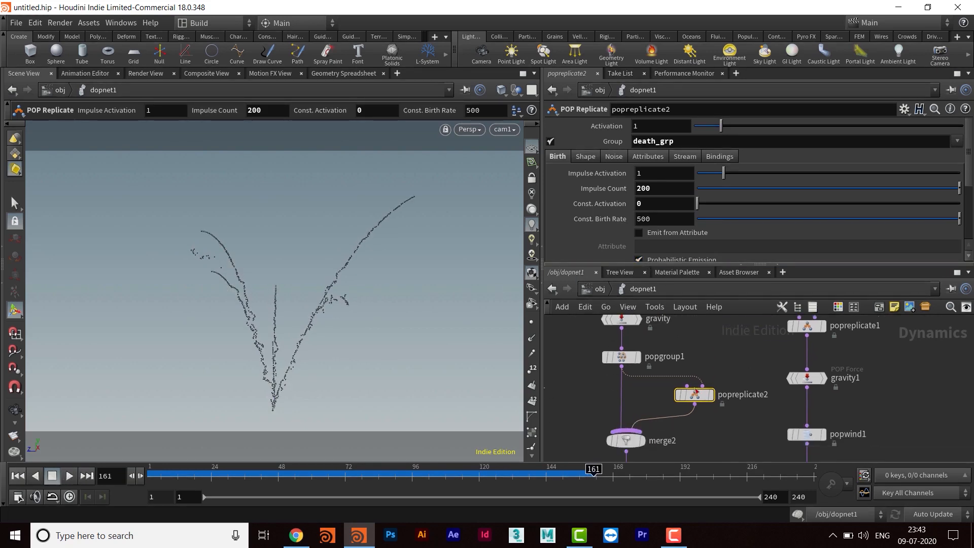
click(661, 189)
text(0)
key(Return)
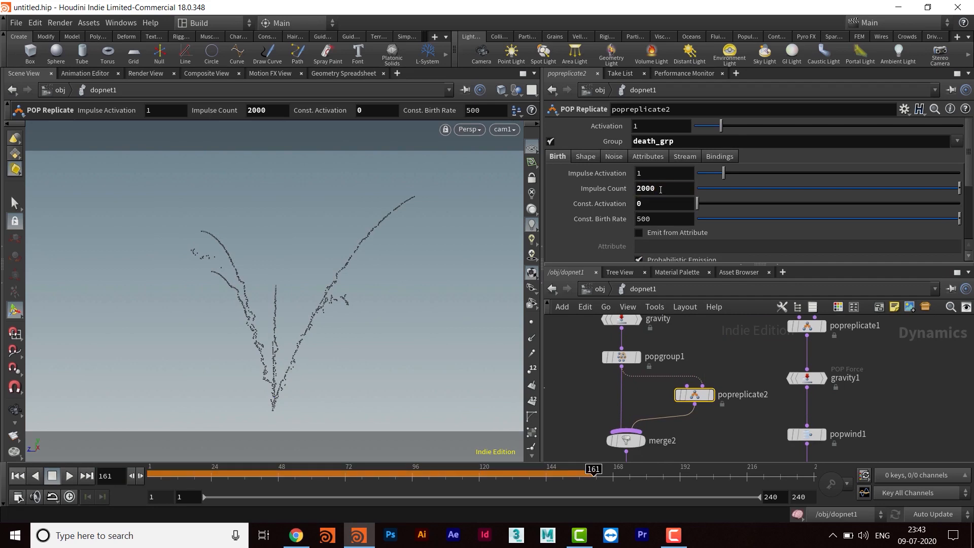
- Switch popreplicate2's Initial Velocity to Set initial velocity and set its velocity Variance to 6 on all three axes
click(590, 158)
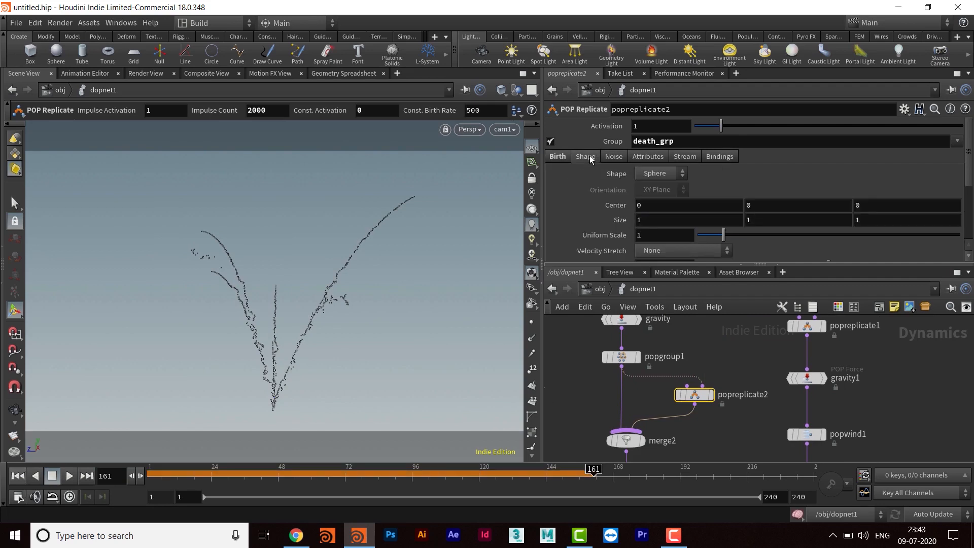
click(650, 157)
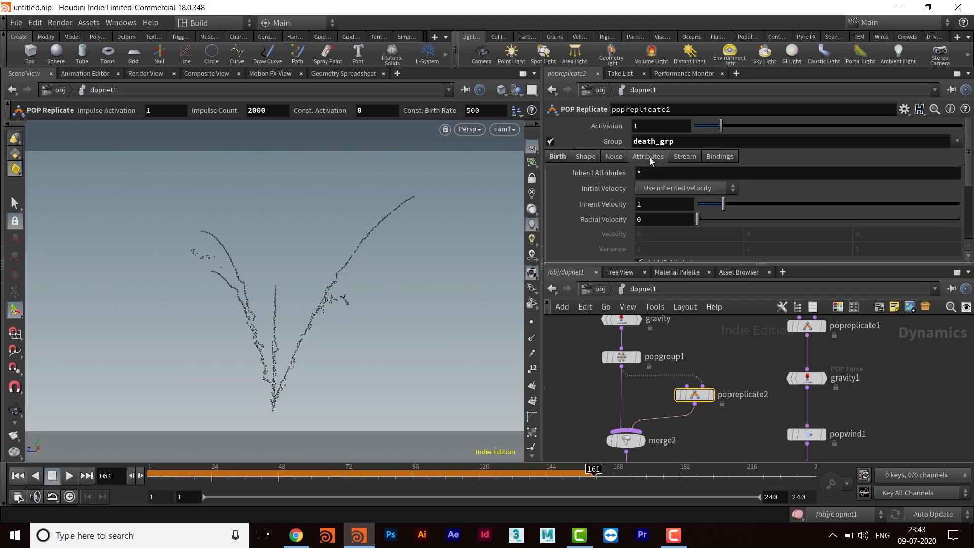
click(676, 189)
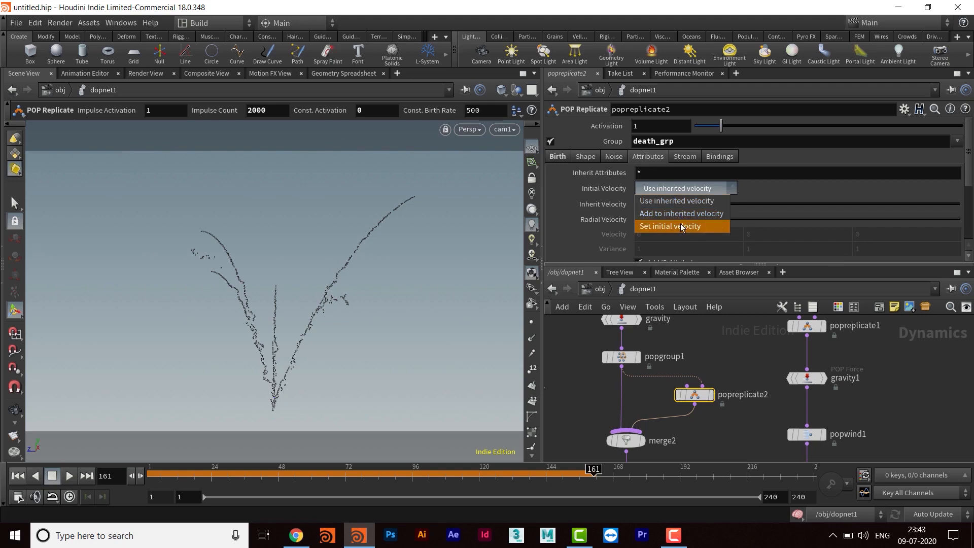
click(674, 215)
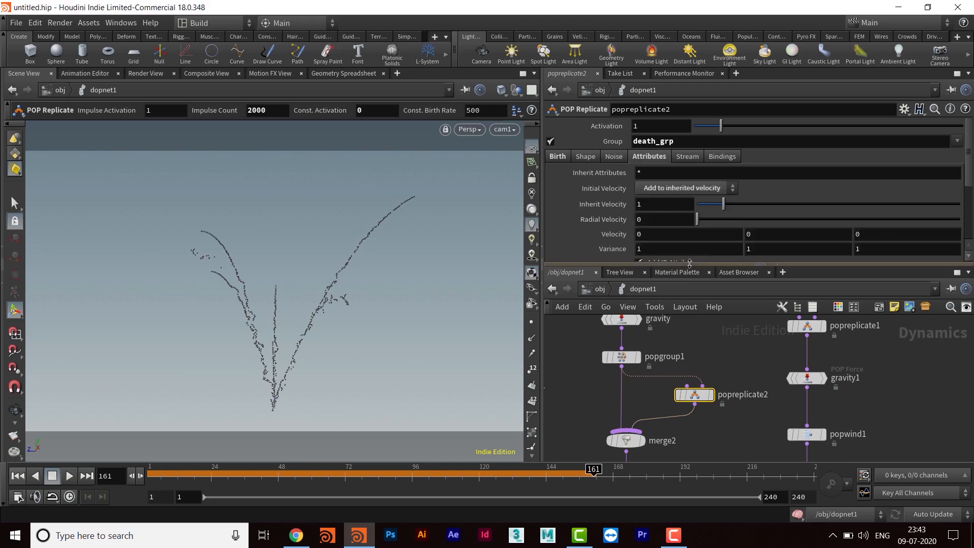
click(665, 187)
click(667, 227)
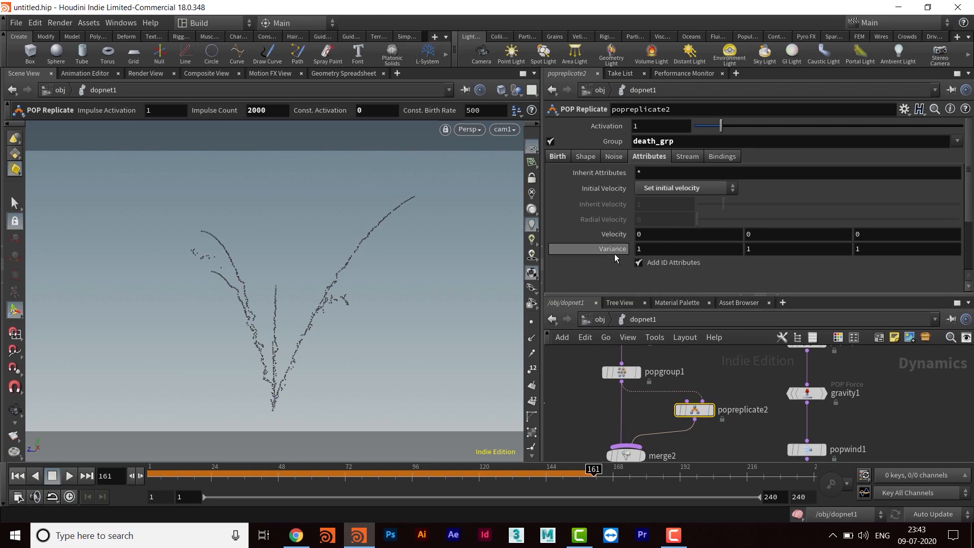
middle_drag(614, 257, 658, 234)
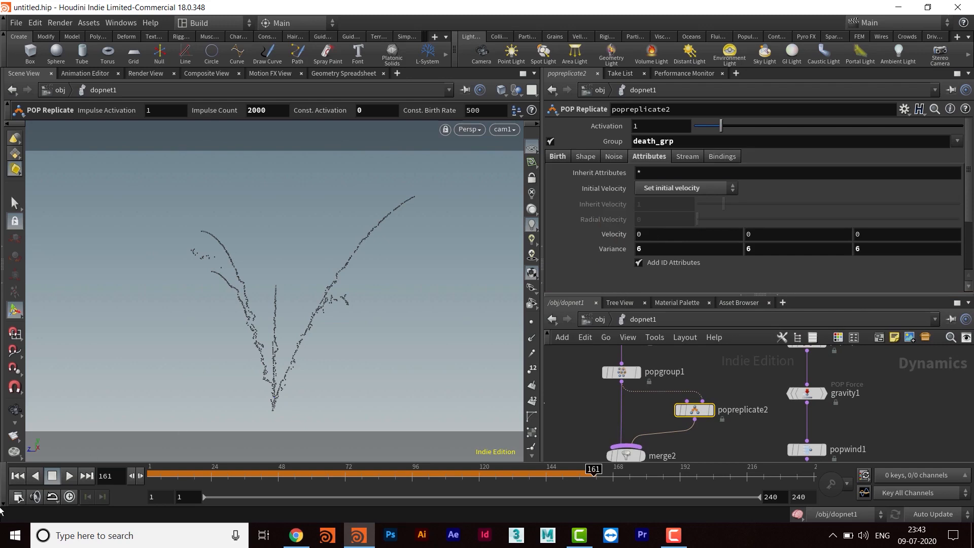
- Play the simulation from the first frame to check the effect of the new velocity variance
click(18, 476)
click(70, 476)
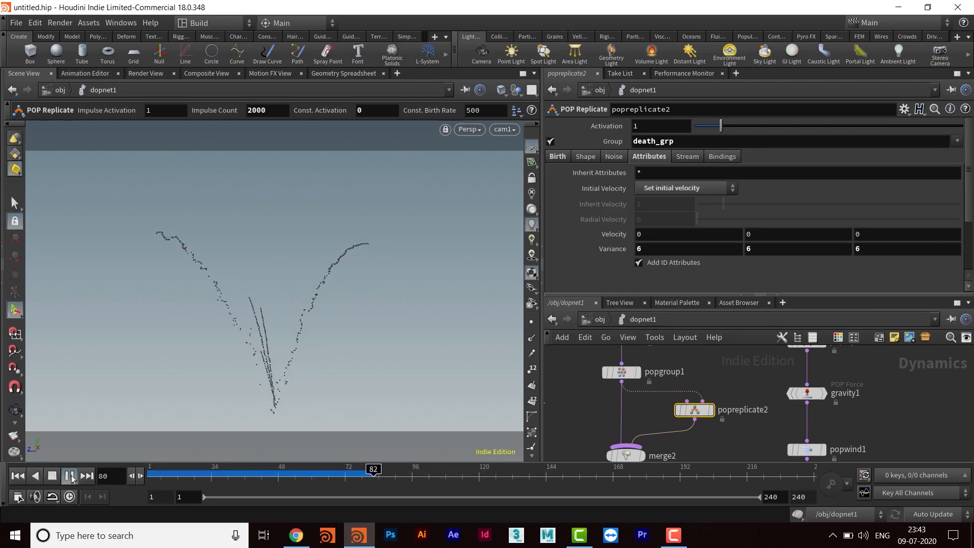
click(70, 476)
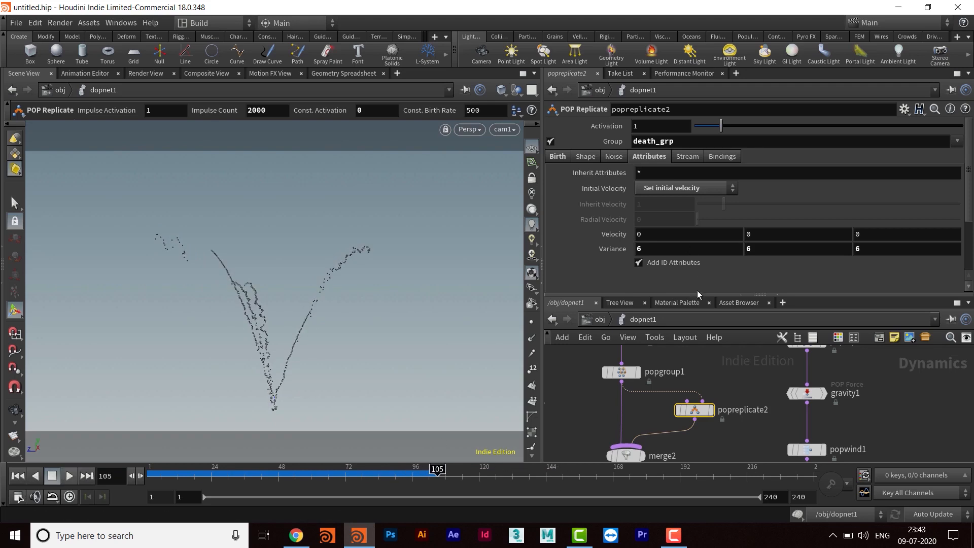
- Change popreplicate2's Initial Velocity to Add to inherited velocity and replay the simulation from the first frame
drag(698, 294, 698, 210)
mouse_move(697, 451)
middle_down()
mouse_move(706, 369)
mouse_move(708, 384)
middle_up()
middle_drag(716, 303, 698, 423)
drag(646, 212, 652, 314)
click(663, 194)
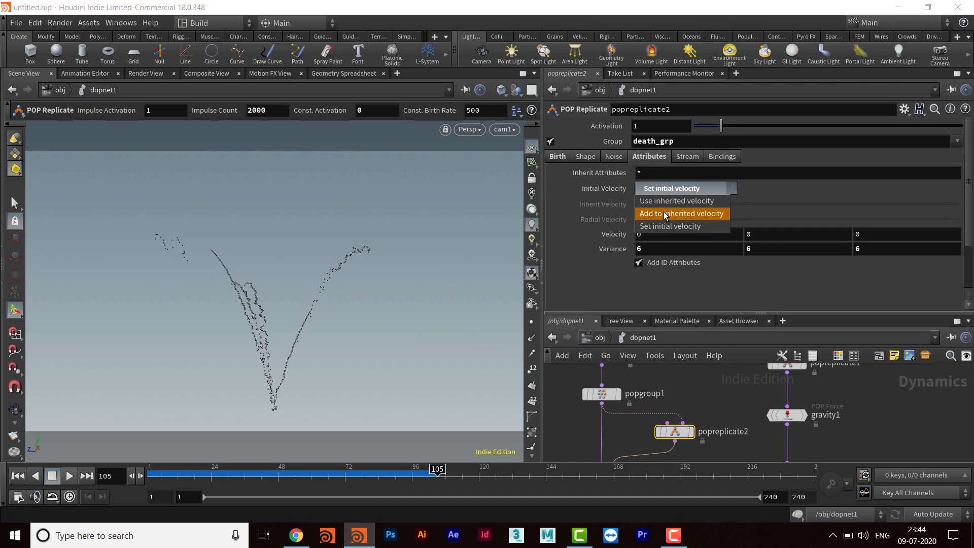
click(665, 214)
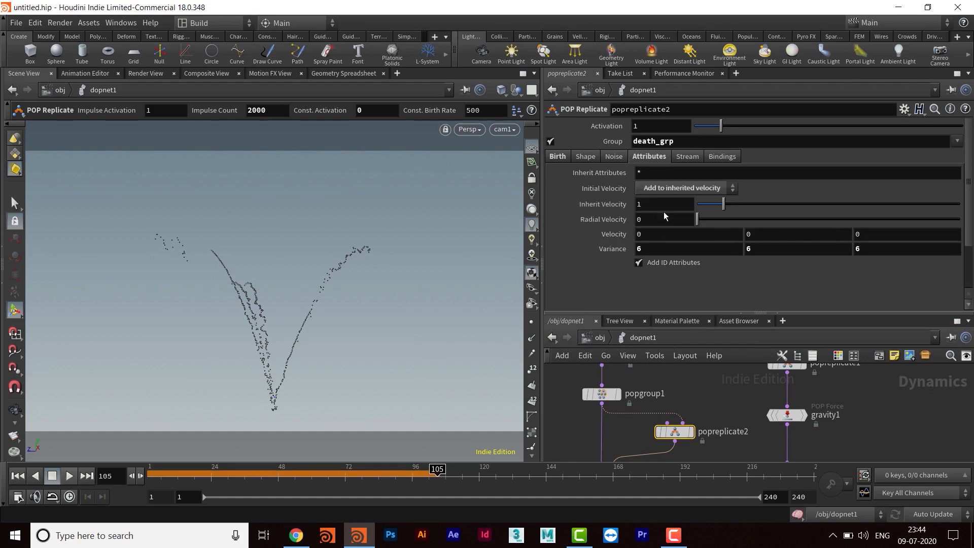
click(18, 475)
click(69, 475)
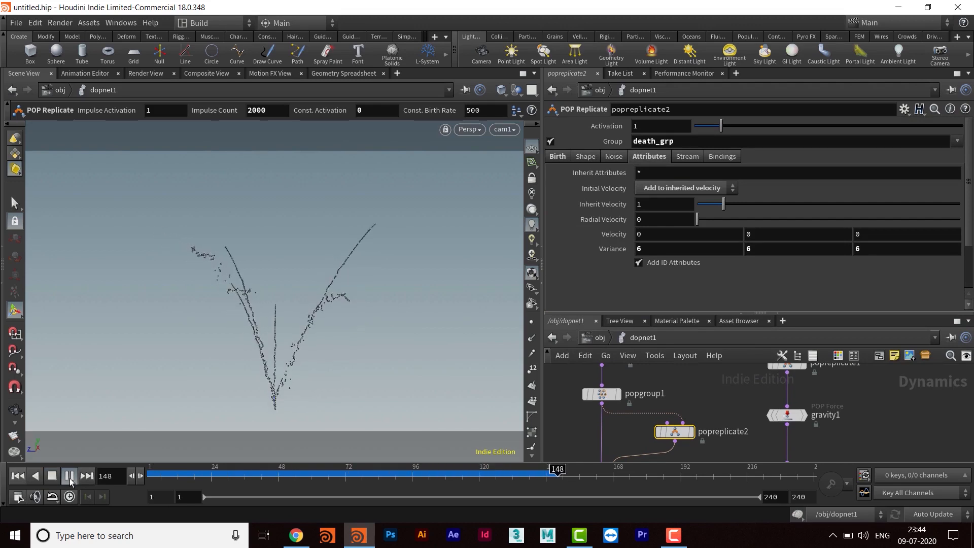
click(69, 478)
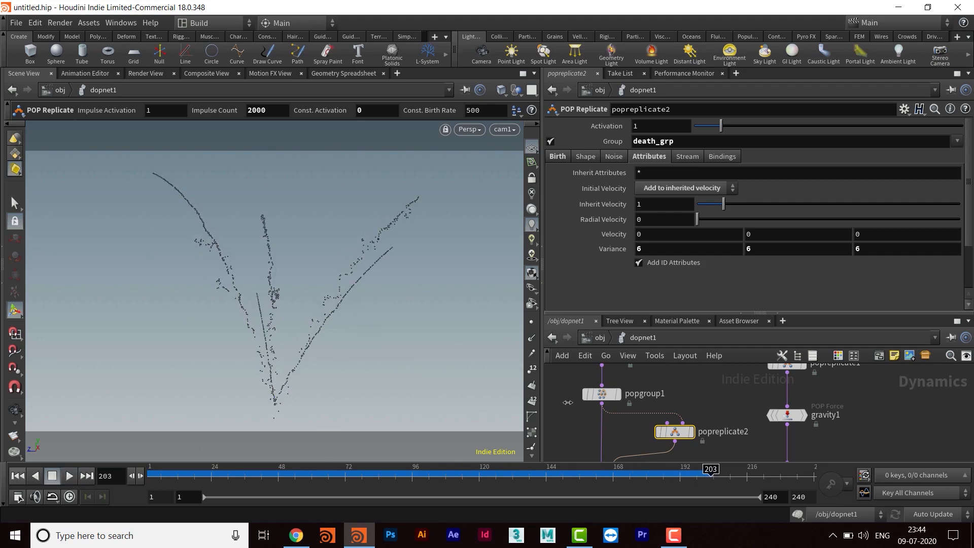
- Examine the node connections from popreplicate2 through merge2 and merge1 down to popsolver1
scroll(734, 411, down, 1)
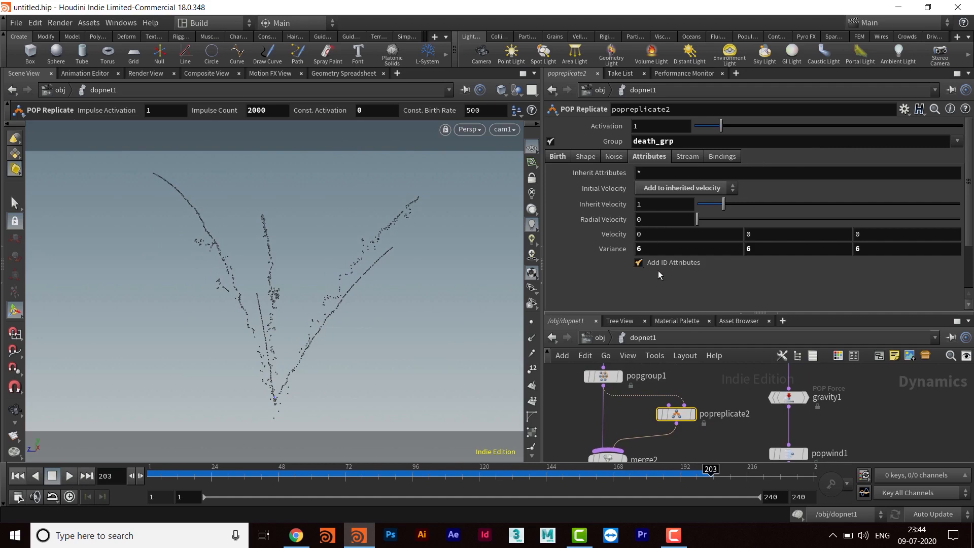
drag(697, 313, 710, 242)
middle_drag(687, 428, 697, 327)
scroll(738, 412, down, 2)
middle_drag(738, 412, 737, 437)
drag(775, 403, 741, 386)
middle_drag(727, 426, 716, 299)
middle_drag(698, 386, 696, 447)
drag(645, 413, 645, 435)
middle_drag(709, 407, 698, 421)
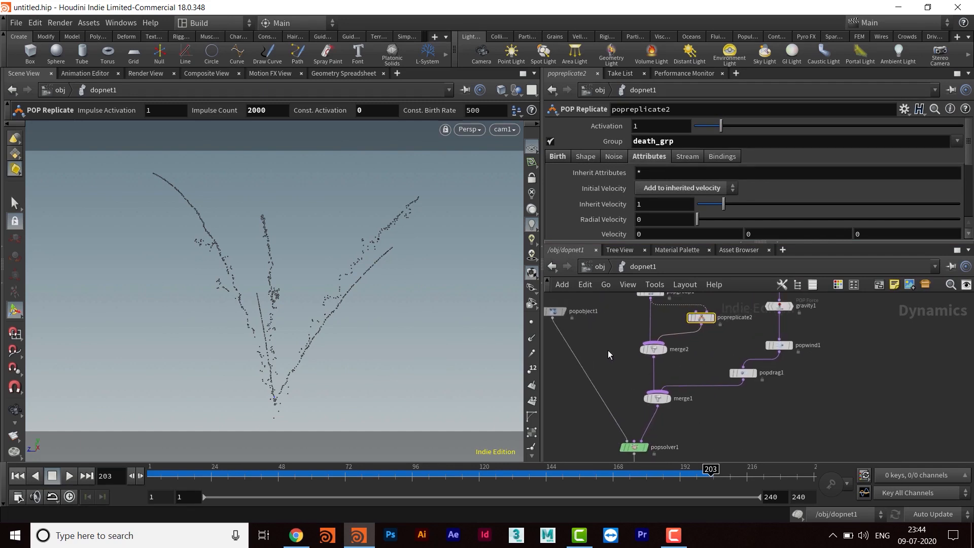
- Go up to the object level, reset dopnet1's simulation at frame 1 and play it again
click(599, 267)
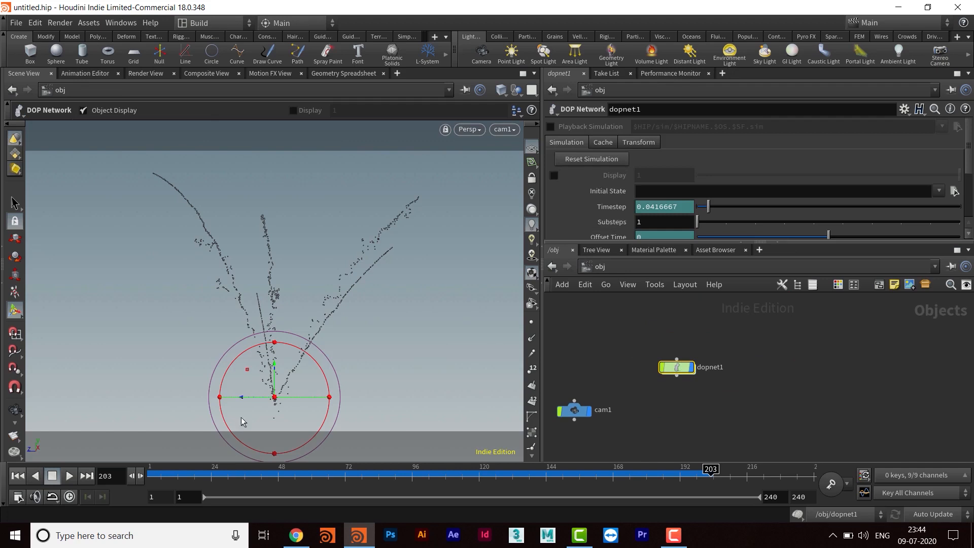
click(18, 476)
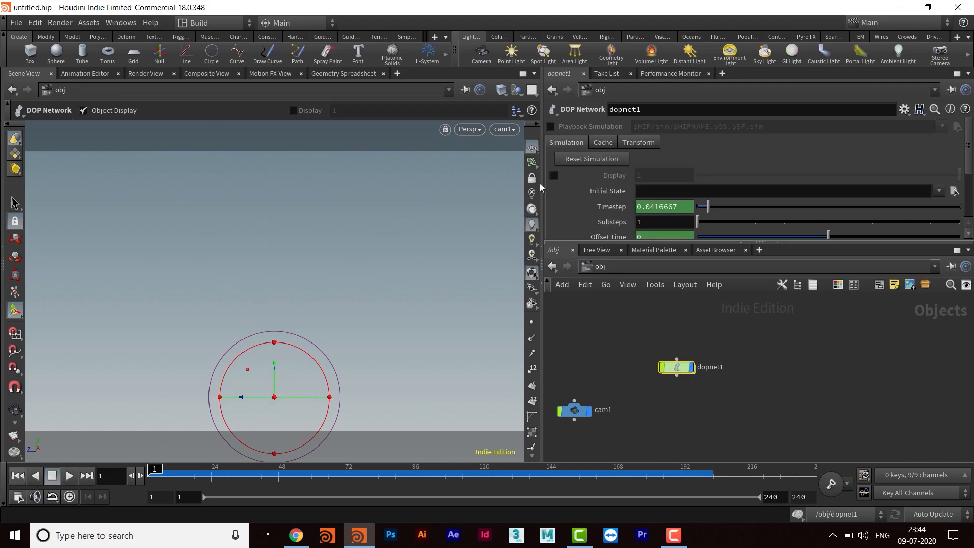
click(591, 159)
middle_drag(677, 416, 668, 419)
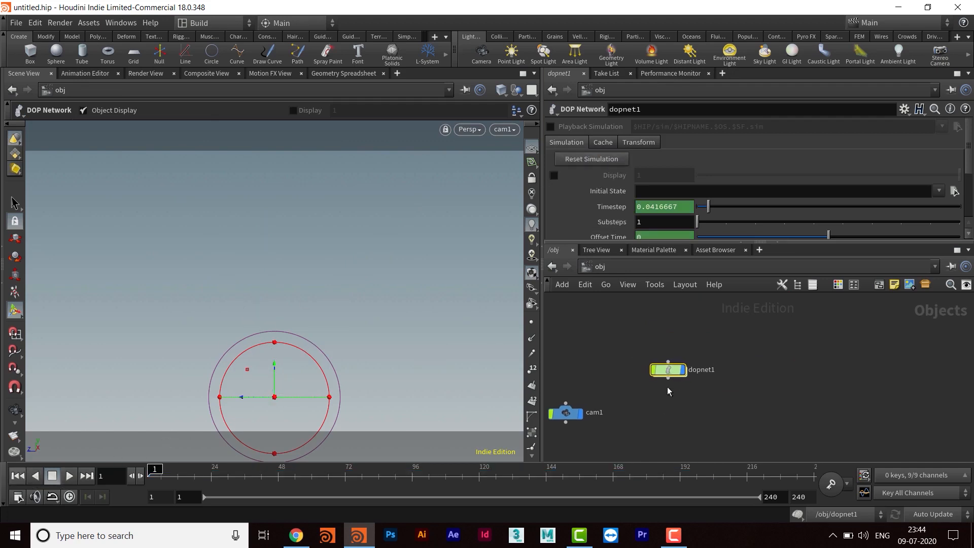
click(70, 476)
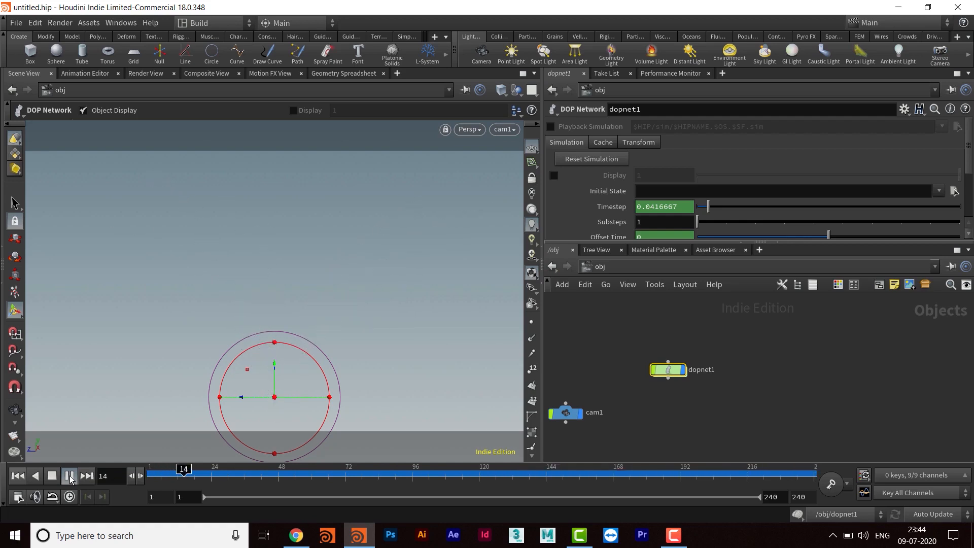
click(70, 476)
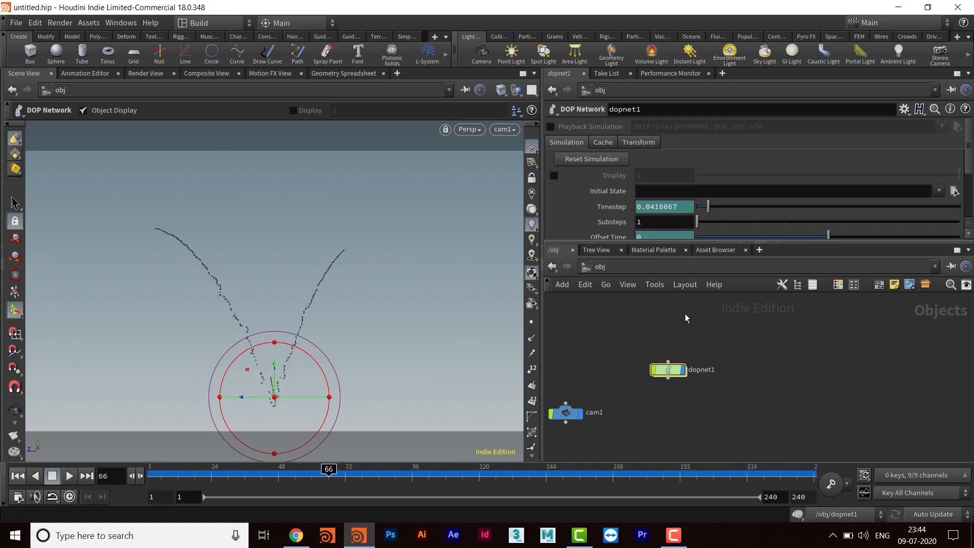
- Go back inside dopnet1 and set popreplicate2's Inherit Velocity to .2, keeping Add to inherited velocity
double_click(668, 369)
middle_drag(718, 328, 705, 349)
scroll(696, 395, up, 3)
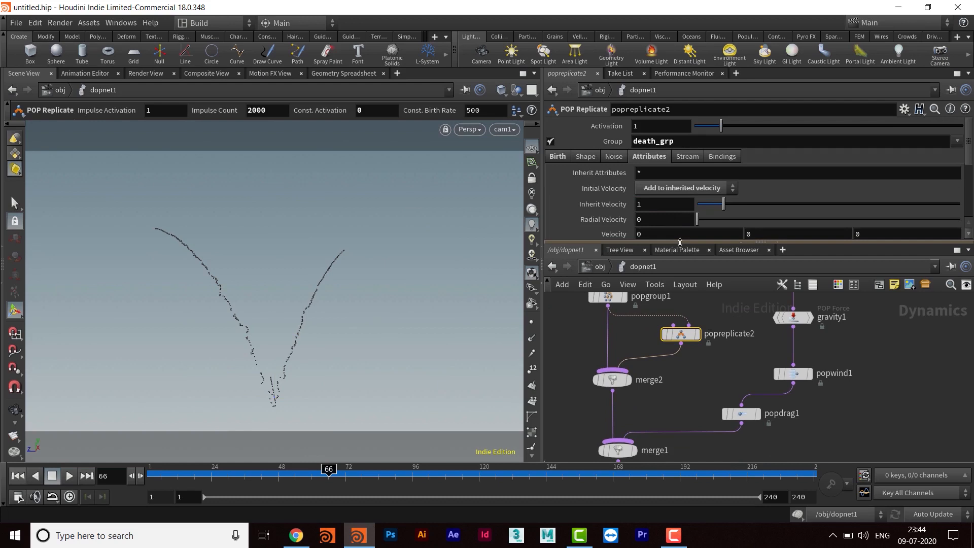
drag(680, 242, 681, 285)
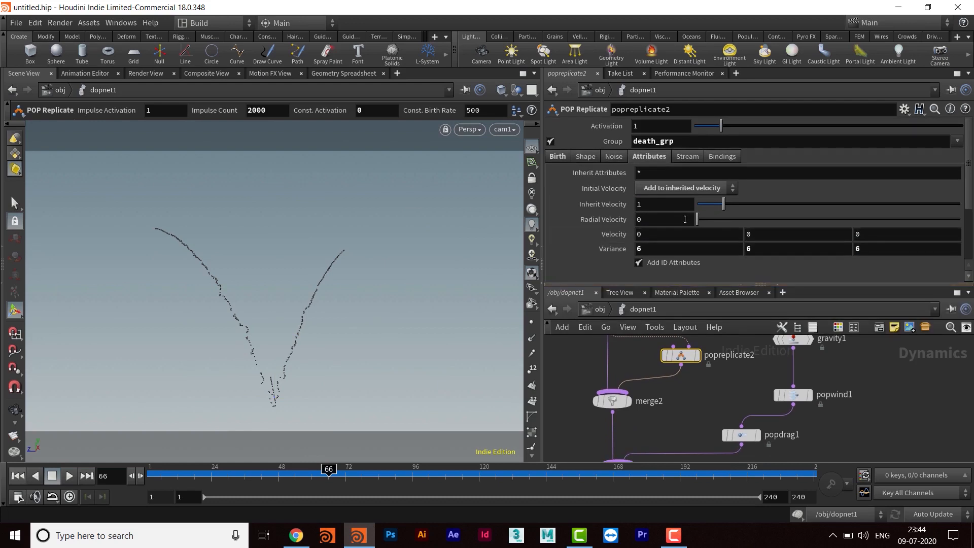
click(670, 189)
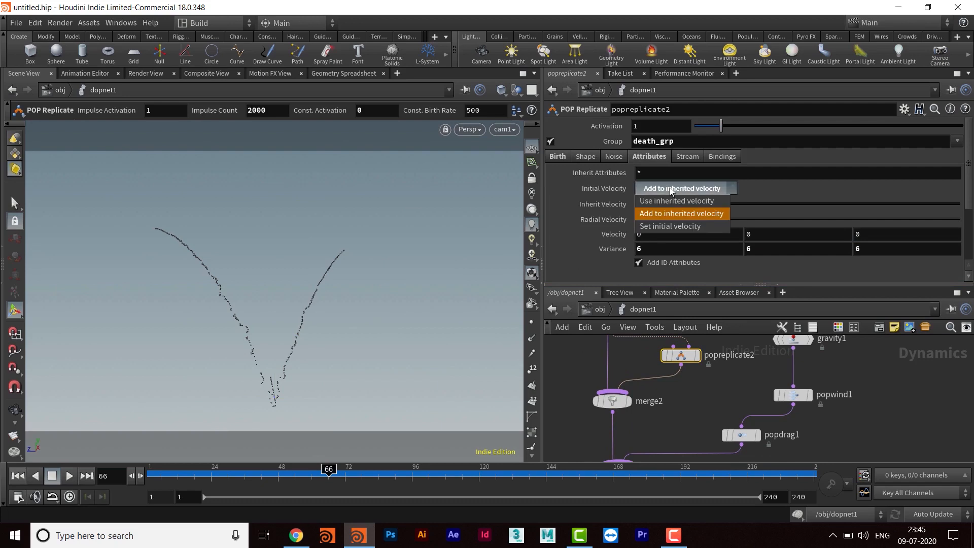
click(670, 188)
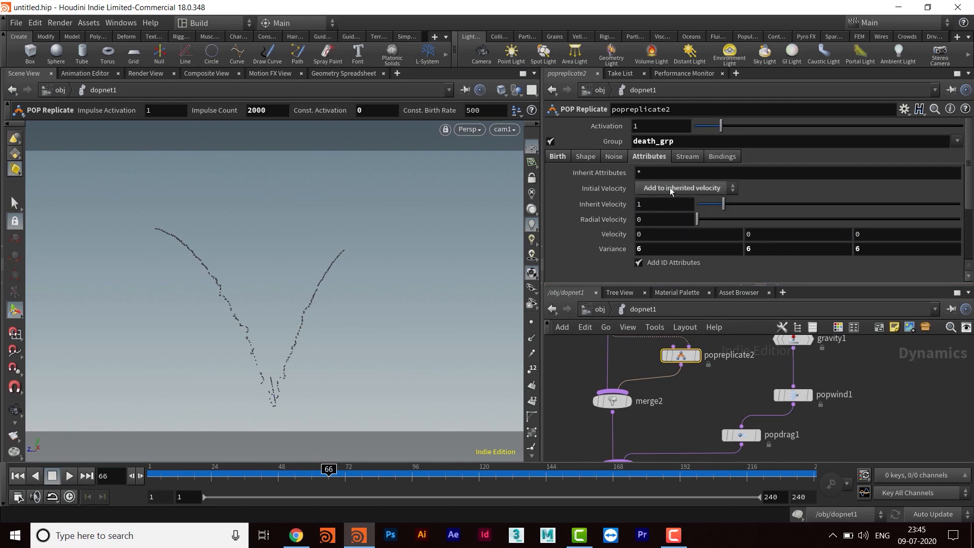
click(655, 208)
text(.2)
key(Return)
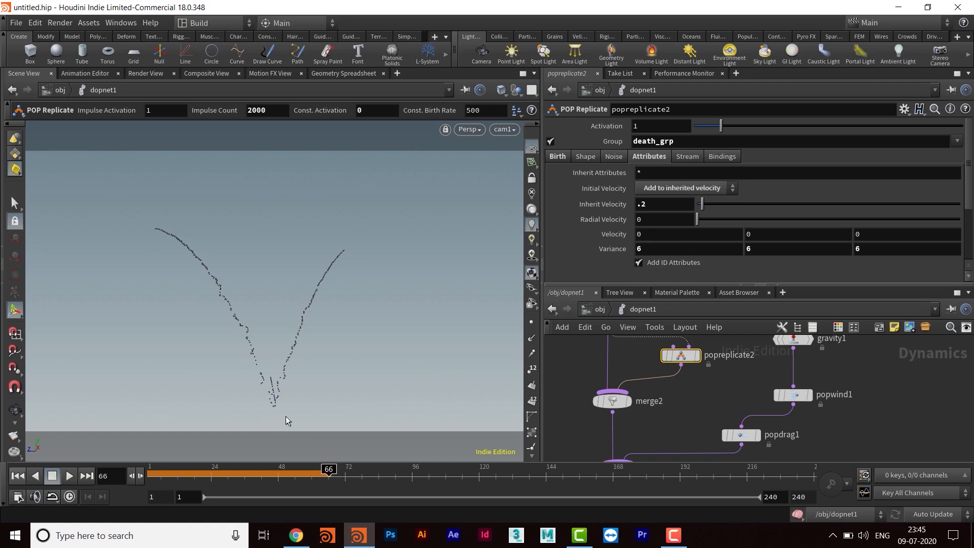
- Replay the simulation from the first frame to check popreplicate2's new Inherit Velocity
click(18, 476)
click(70, 475)
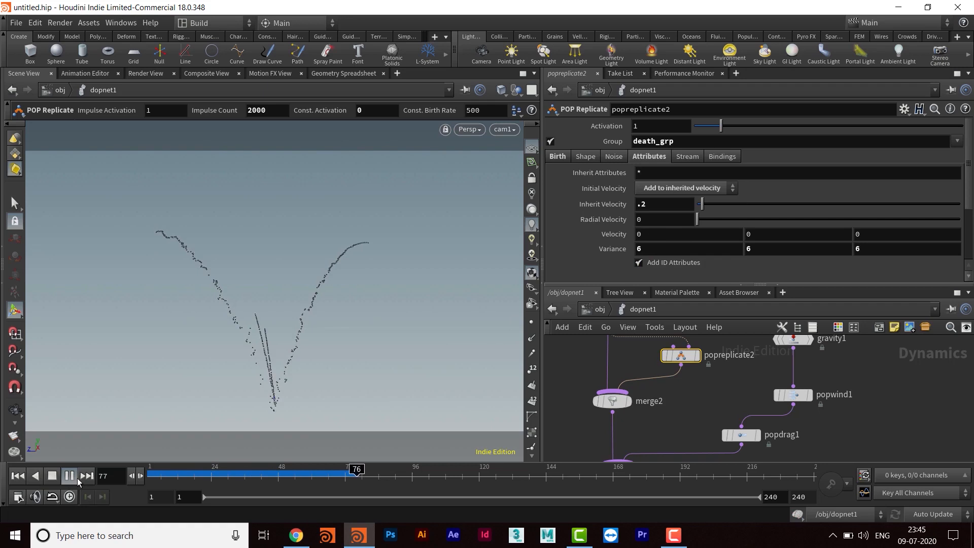
click(71, 476)
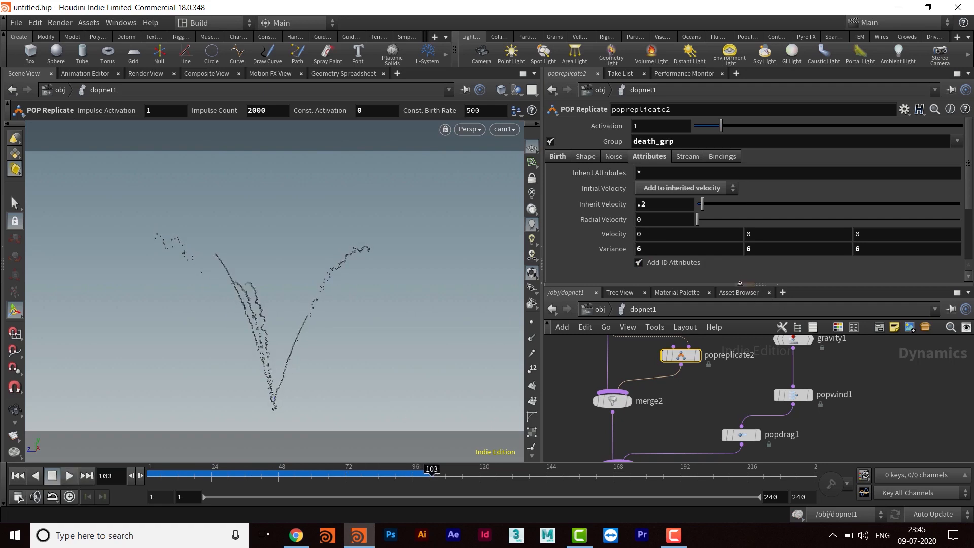
- Enlarge the network editor and space merge2 further below popreplicate2
drag(740, 283, 740, 216)
middle_drag(699, 295, 705, 327)
scroll(705, 410, down, 1)
middle_drag(711, 410, 710, 440)
drag(665, 295, 700, 278)
middle_drag(720, 432, 722, 392)
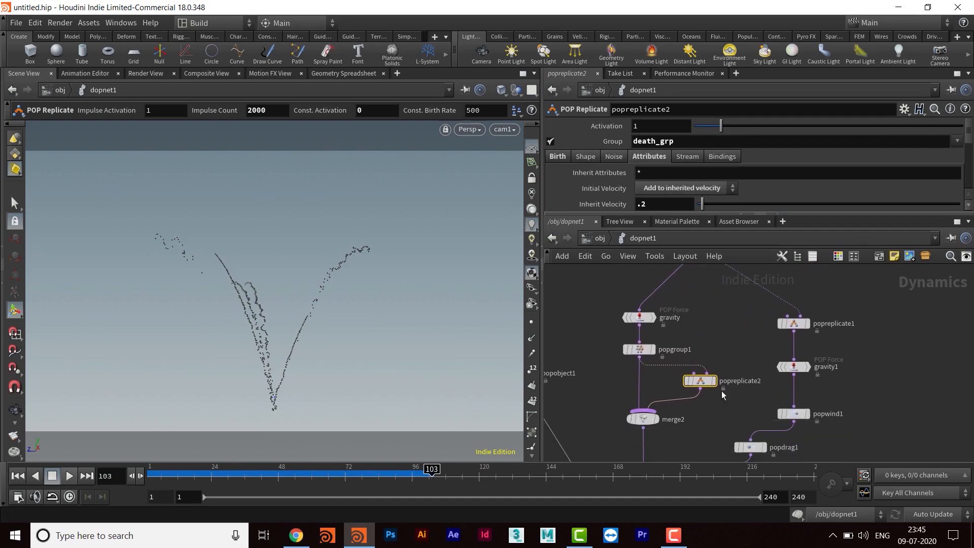
middle_drag(709, 432, 704, 372)
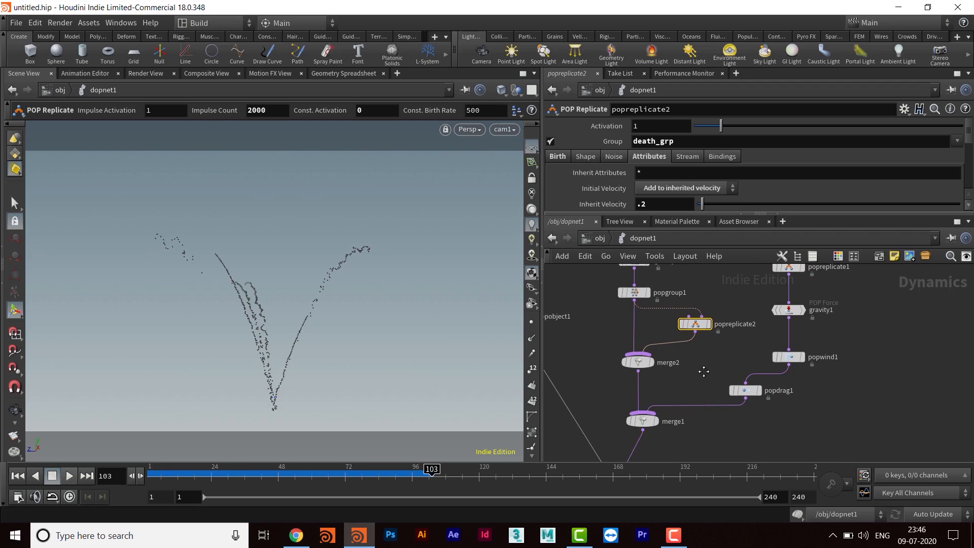
middle_drag(711, 358, 713, 379)
drag(641, 386, 642, 404)
middle_drag(685, 380, 677, 356)
- Bypass the trail branch nodes popreplicate1, gravity1, popwind1 and popdrag1
scroll(812, 356, down, 2)
middle_drag(830, 337, 753, 400)
drag(777, 301, 666, 466)
click(666, 404)
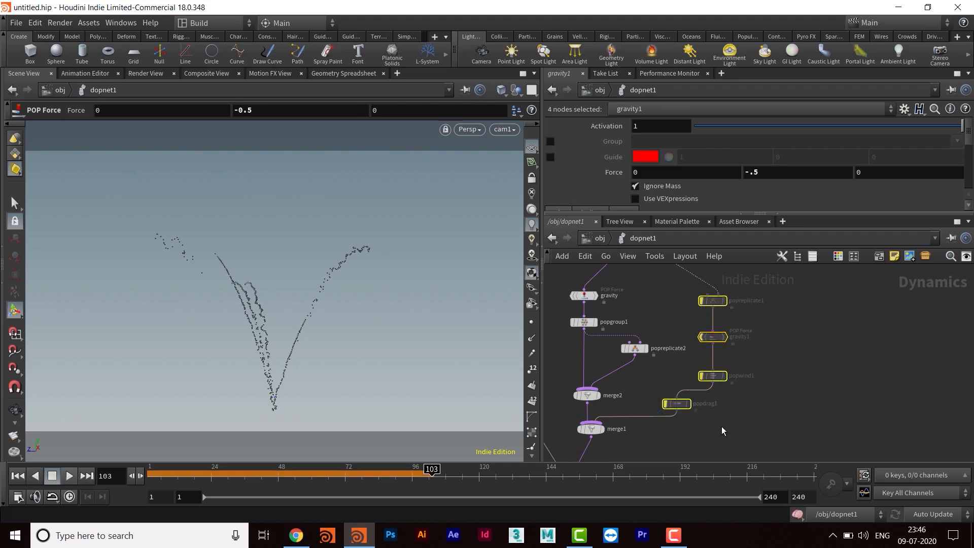
- Set popsolver1's Min Substeps to 3 and play the simulation
middle_drag(718, 440, 778, 382)
middle_drag(718, 418, 727, 359)
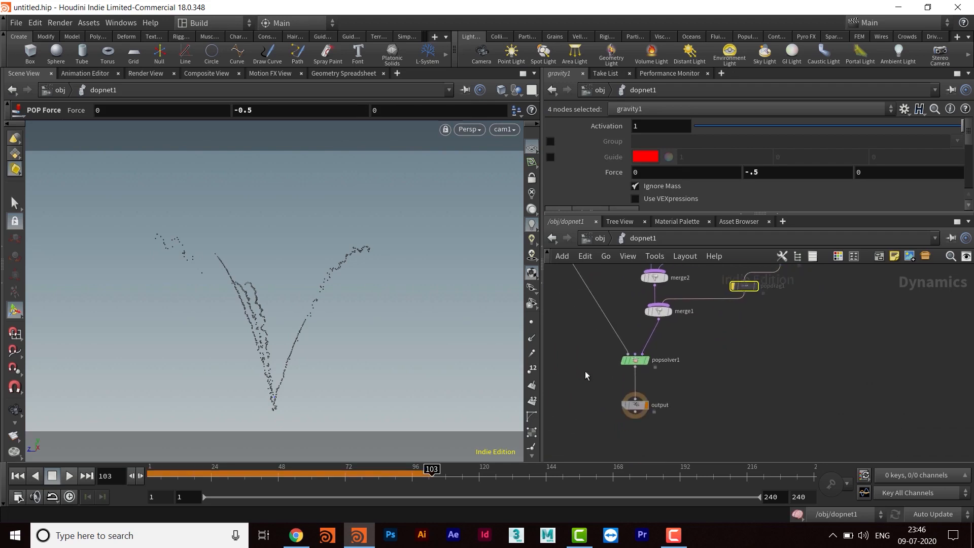
click(636, 361)
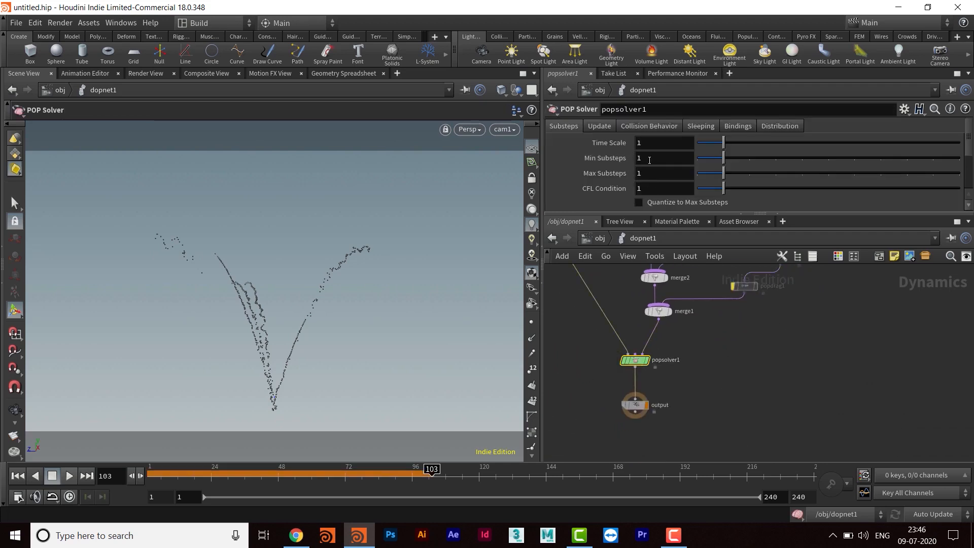
drag(649, 159, 582, 173)
text(3)
key(Return)
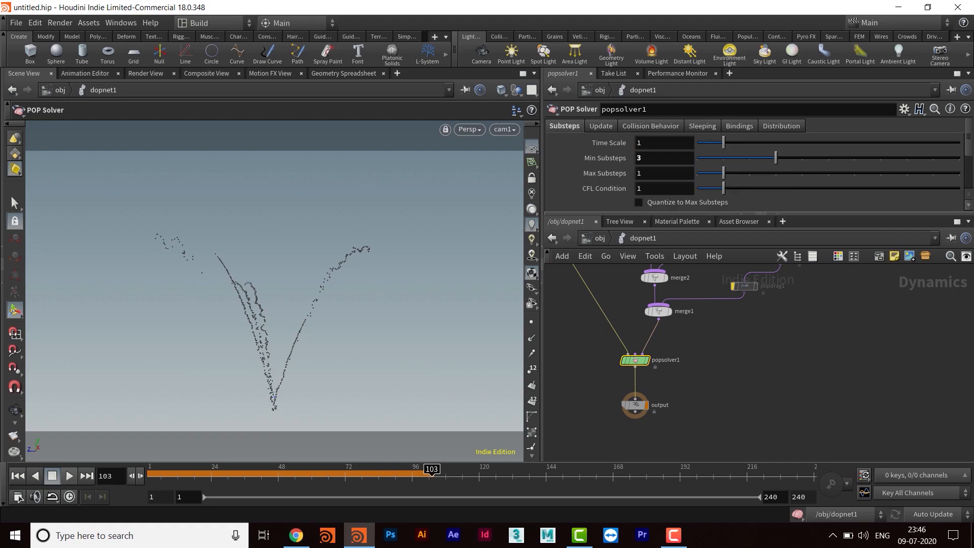
click(69, 477)
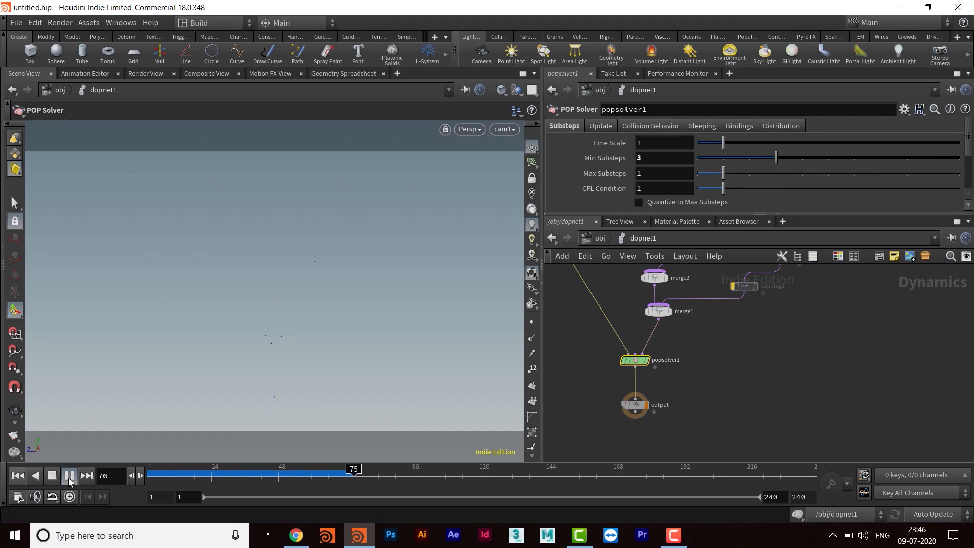
click(69, 479)
- Inspect popreplicate2's Birth settings in an enlarged parameter pane
middle_drag(695, 358, 720, 452)
middle_drag(696, 334, 661, 353)
scroll(678, 348, up, 2)
click(699, 346)
drag(702, 214, 702, 334)
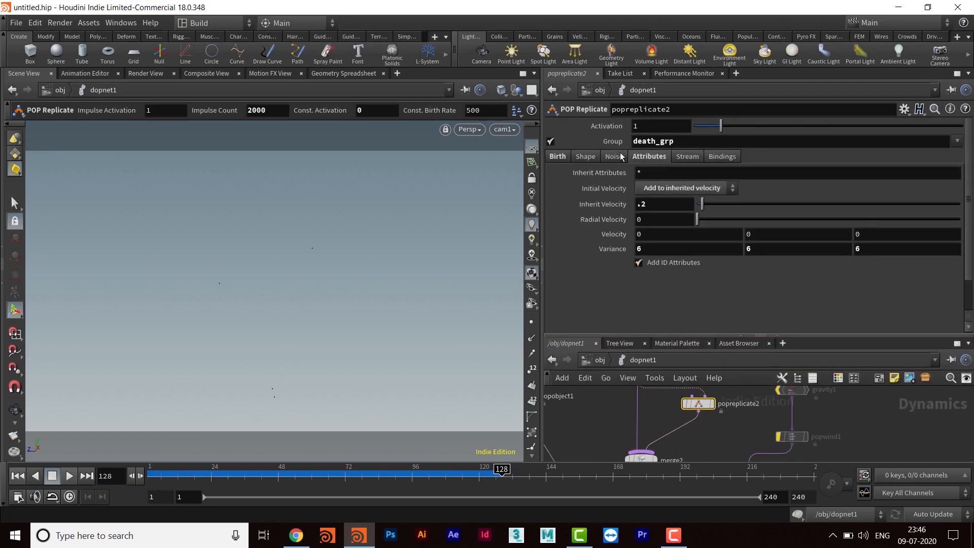
click(557, 156)
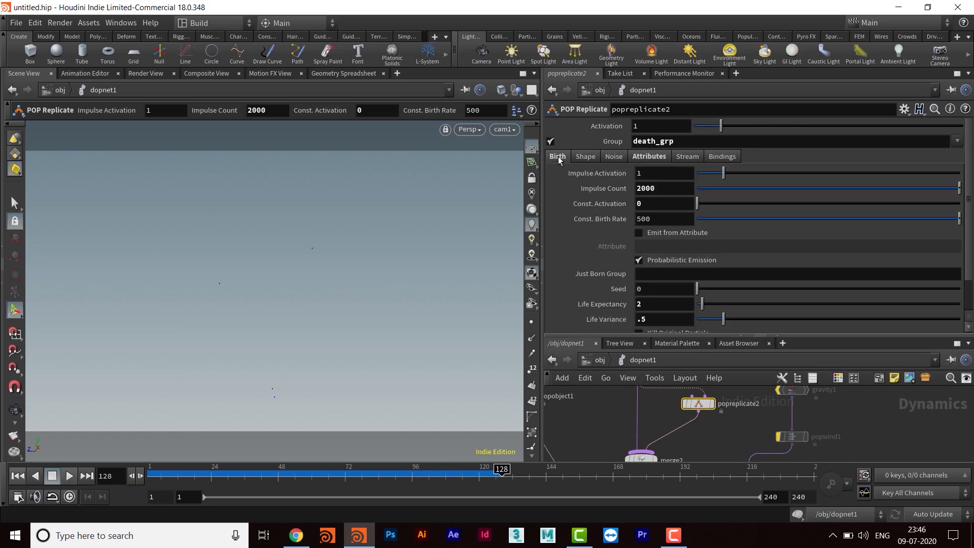
click(649, 174)
middle_drag(709, 438, 703, 453)
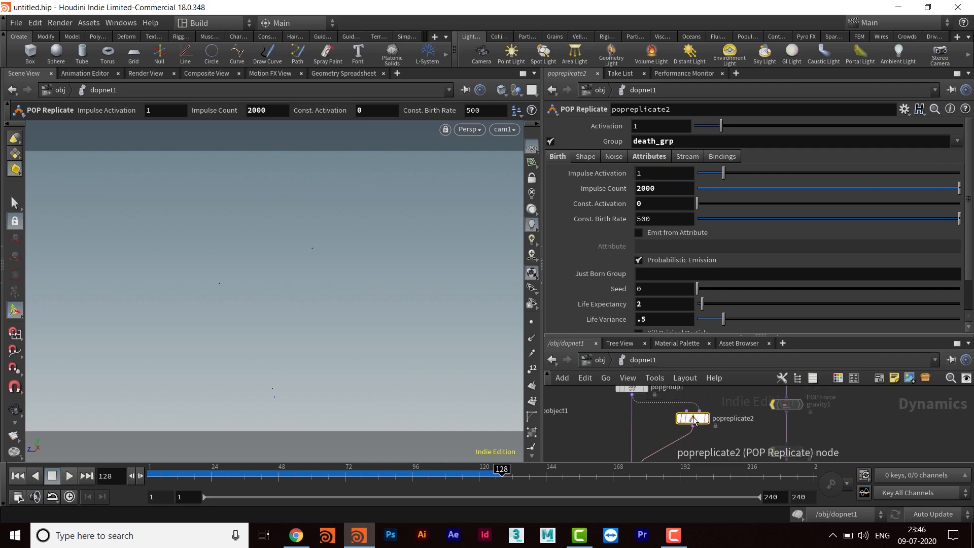
- Change popgroup1's VEXpression to ingroup =i@dead; so death_grp is based on the dead attribute
middle_drag(659, 440, 656, 472)
click(632, 421)
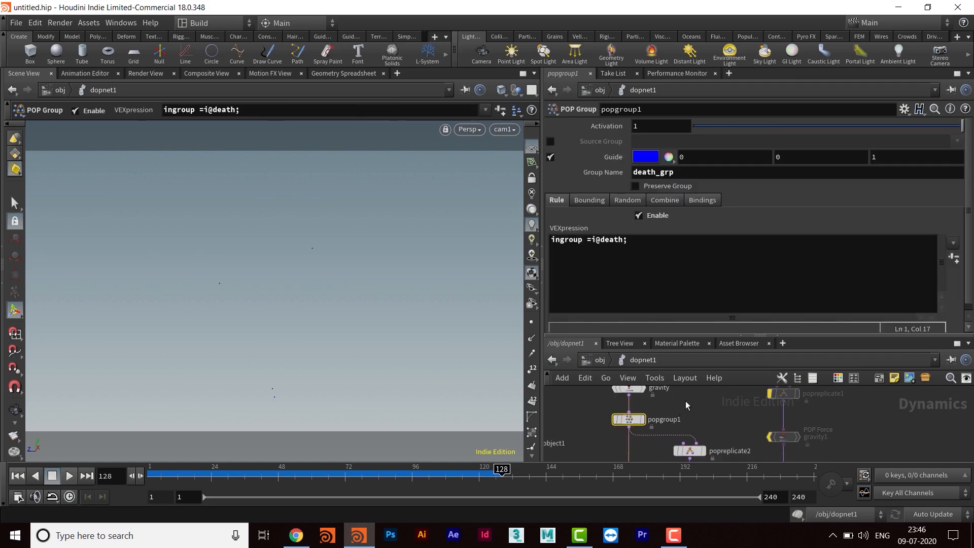
drag(623, 241, 602, 240)
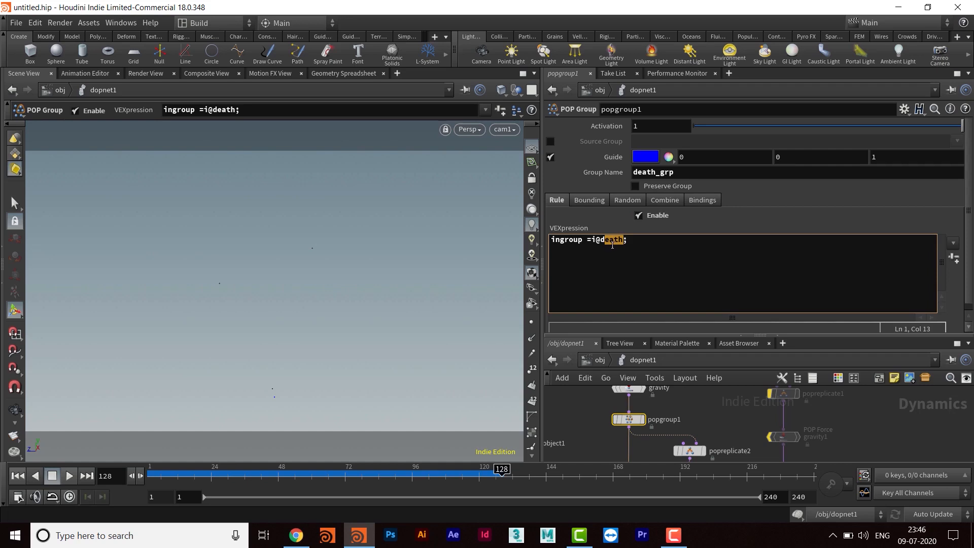
key(BackSpace)
text(ead)
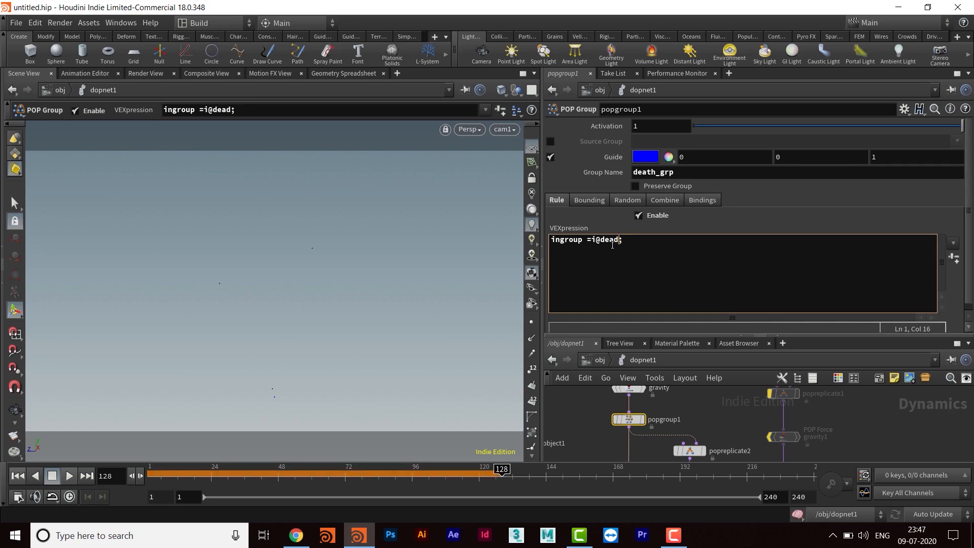
- Enlarge the network editor and replay the simulation to check the burst from the dead particles
drag(683, 335, 683, 216)
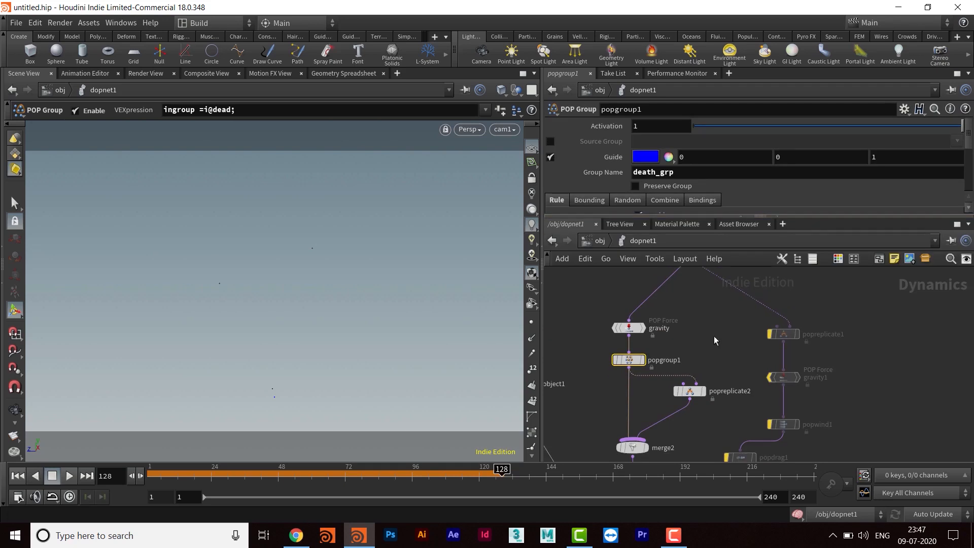
click(46, 480)
click(68, 479)
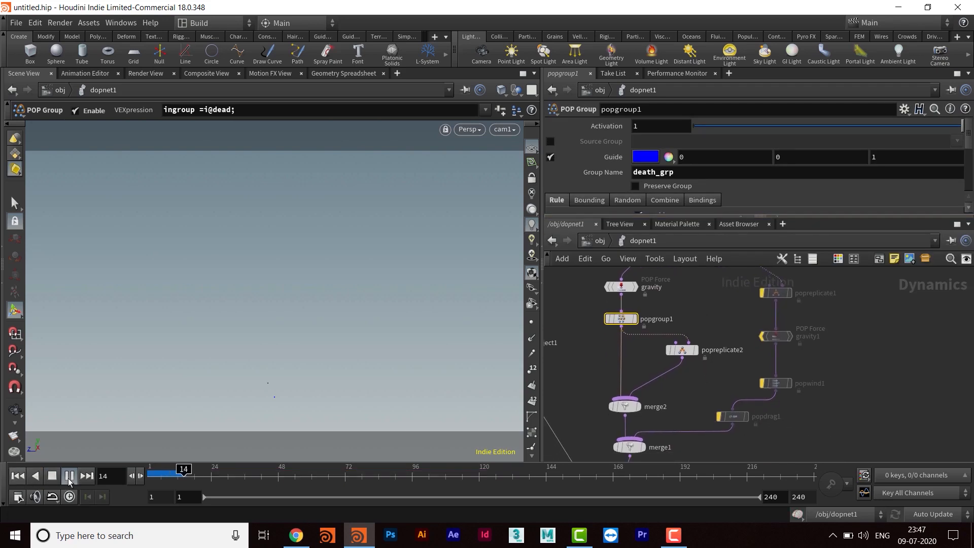
click(68, 478)
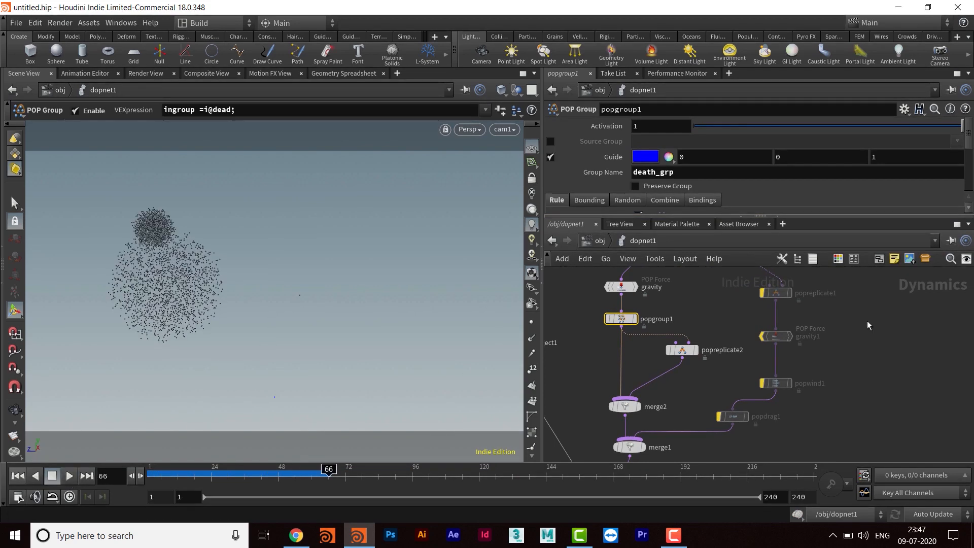
- Re-enable the bypassed nodes popreplicate1, gravity1, popwind1 and popdrag1
scroll(805, 391, down, 5)
drag(822, 300, 710, 424)
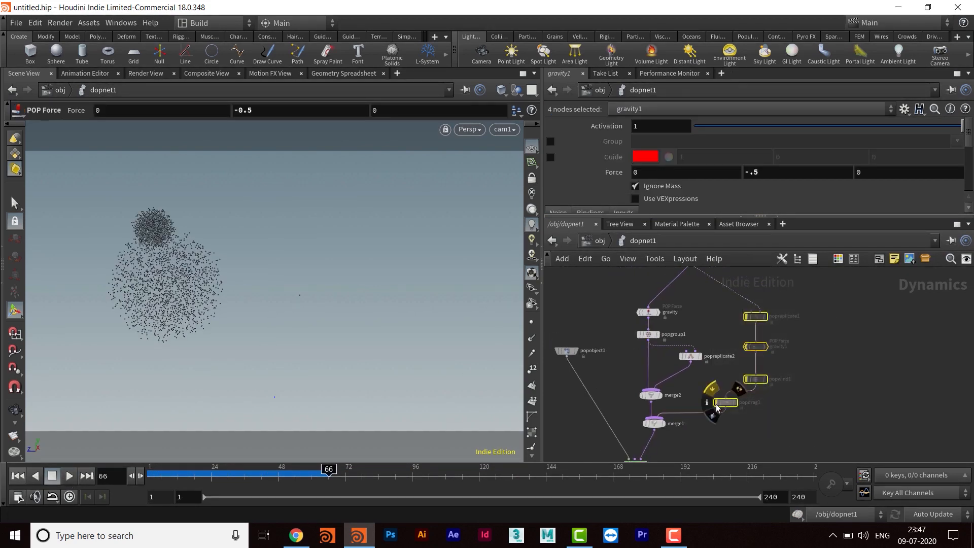
middle_drag(788, 406, 816, 402)
click(767, 389)
middle_drag(729, 374, 727, 371)
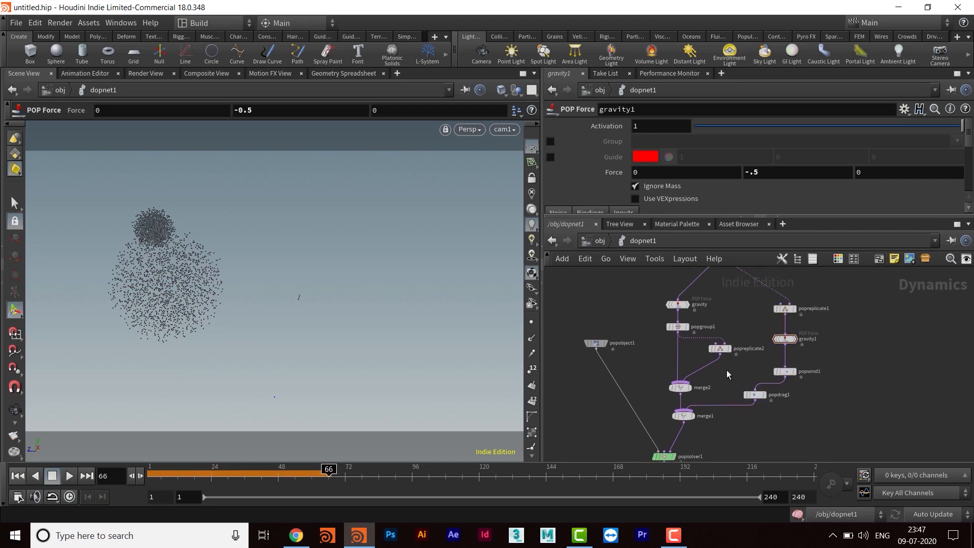
- Replay the simulation from the first frame with both the trails and the burst active
click(17, 476)
click(72, 477)
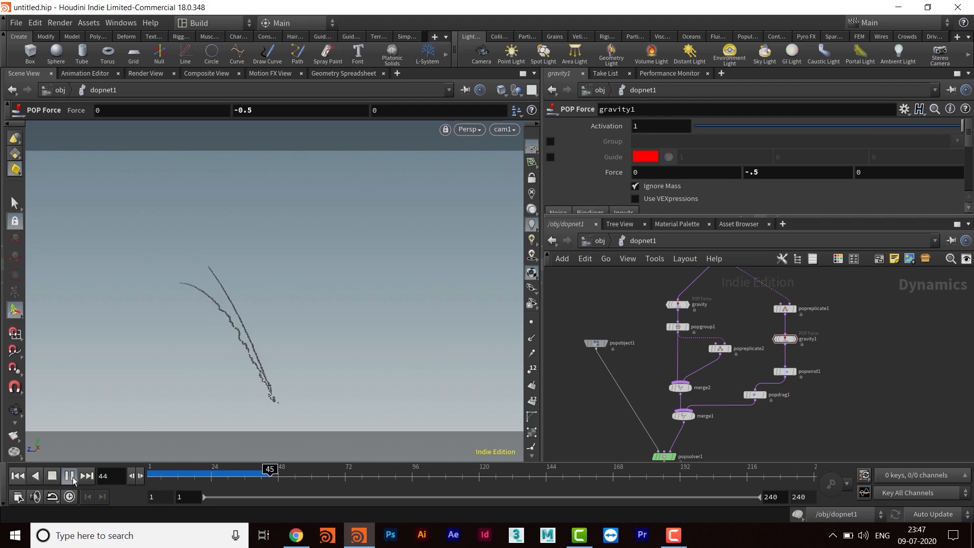
click(72, 477)
- Set popreplicate2's Impulse Count to 1000 and replay the simulation from the first frame
scroll(690, 388, up, 3)
scroll(700, 390, up, 2)
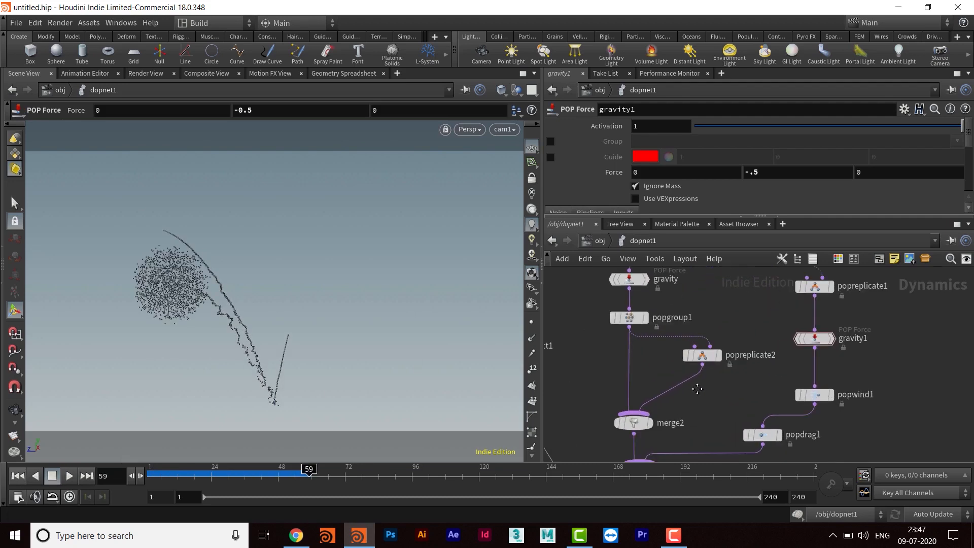
click(690, 374)
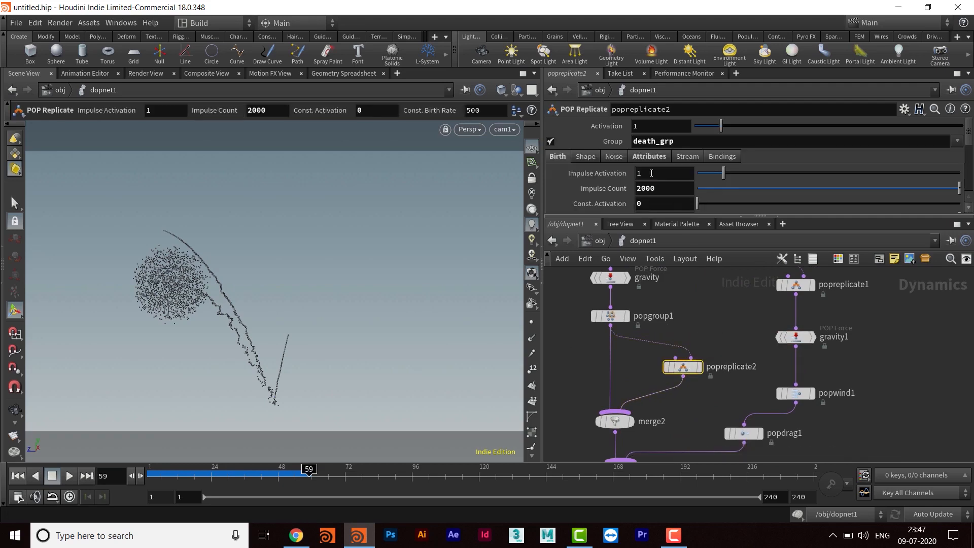
click(663, 191)
text(10)
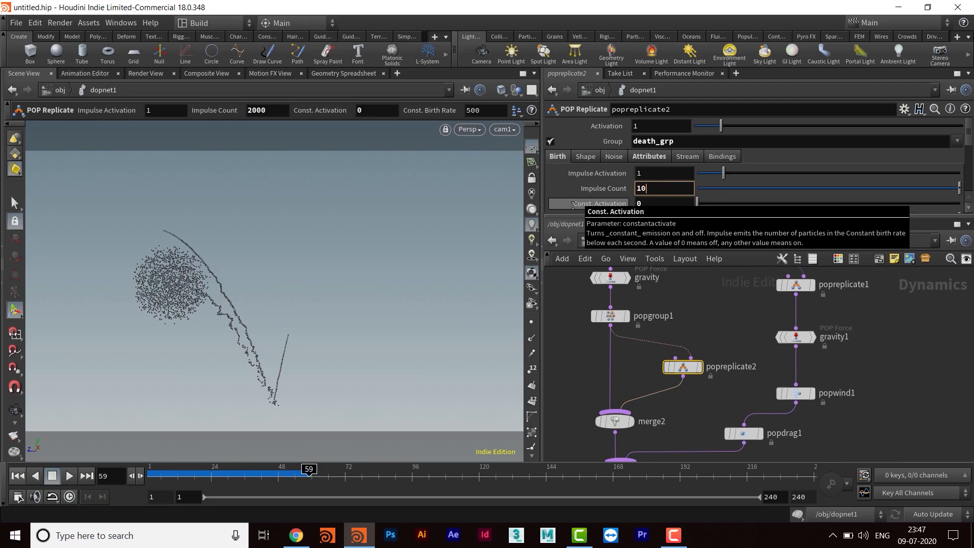
key(Return)
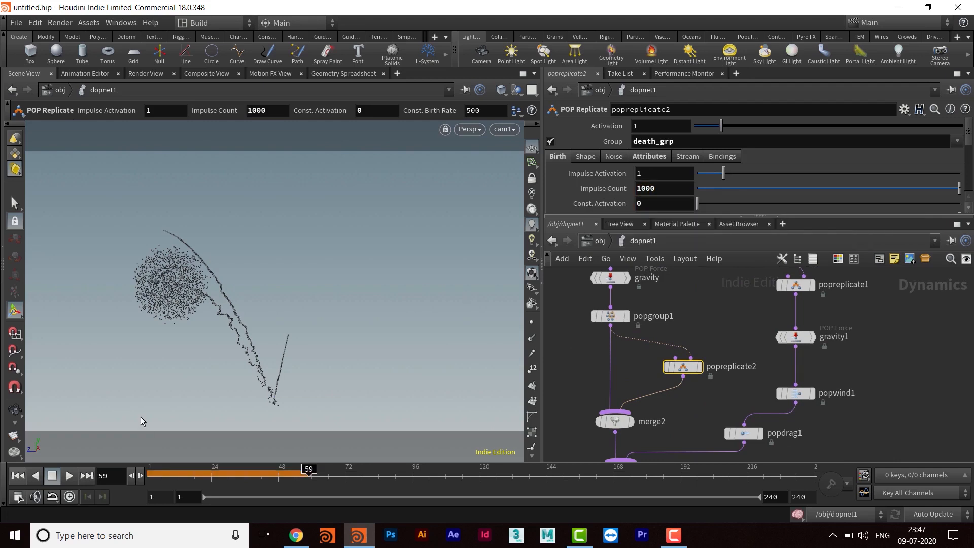
click(18, 476)
click(69, 476)
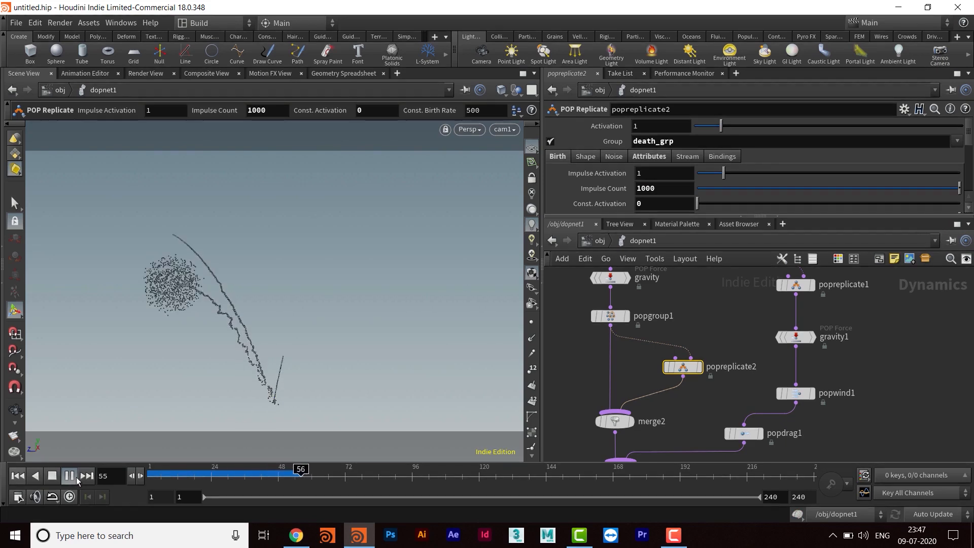
click(76, 477)
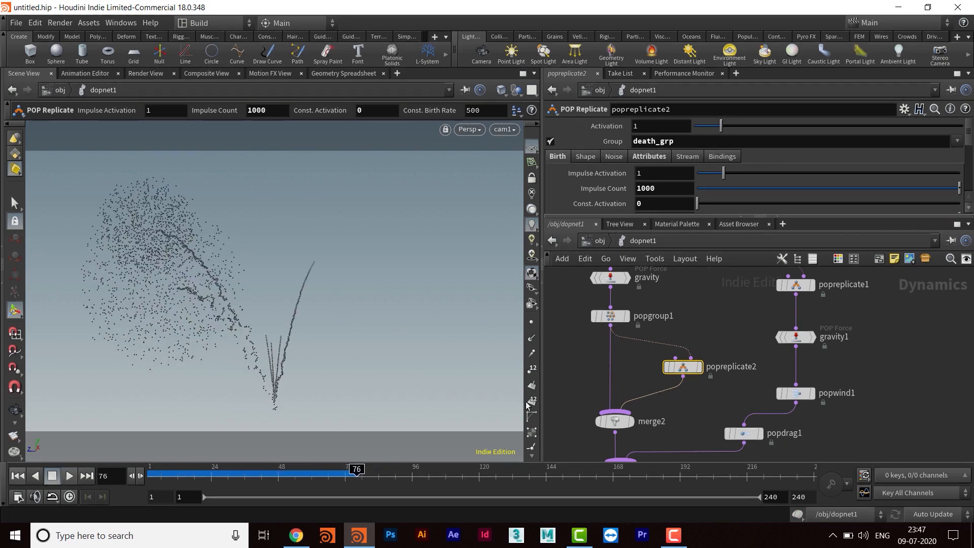
- Move merge2 and merge1 down together to make room beneath popreplicate2
middle_drag(684, 415, 657, 422)
drag(658, 376, 671, 357)
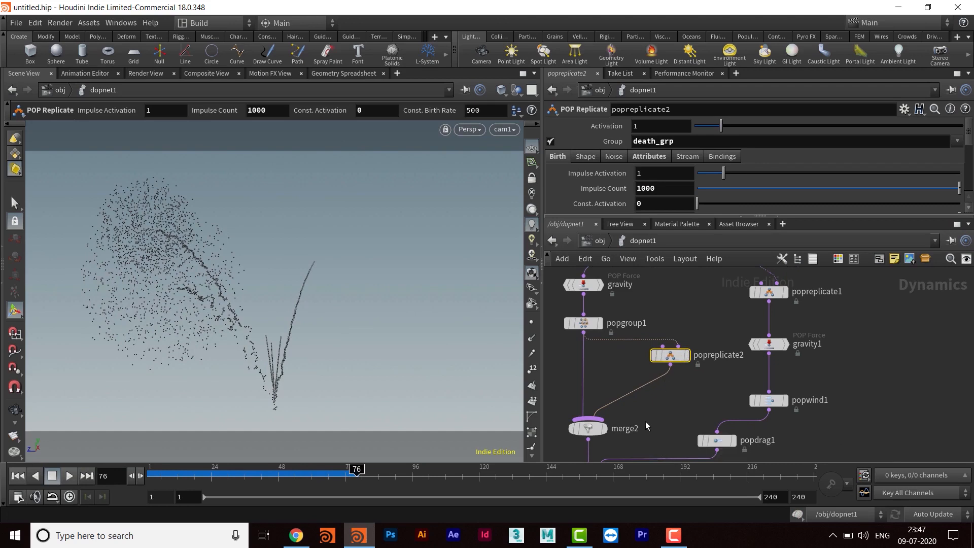
middle_drag(652, 417, 704, 343)
scroll(704, 343, down, 3)
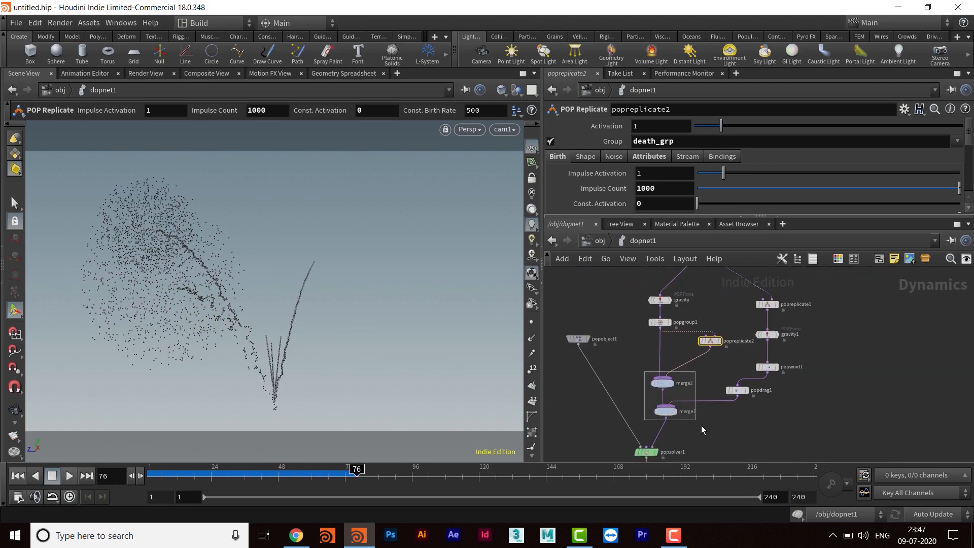
drag(702, 425, 702, 426)
scroll(706, 432, up, 2)
mouse_move(688, 394)
middle_down()
mouse_move(687, 409)
mouse_move(700, 384)
middle_up()
scroll(692, 389, up, 2)
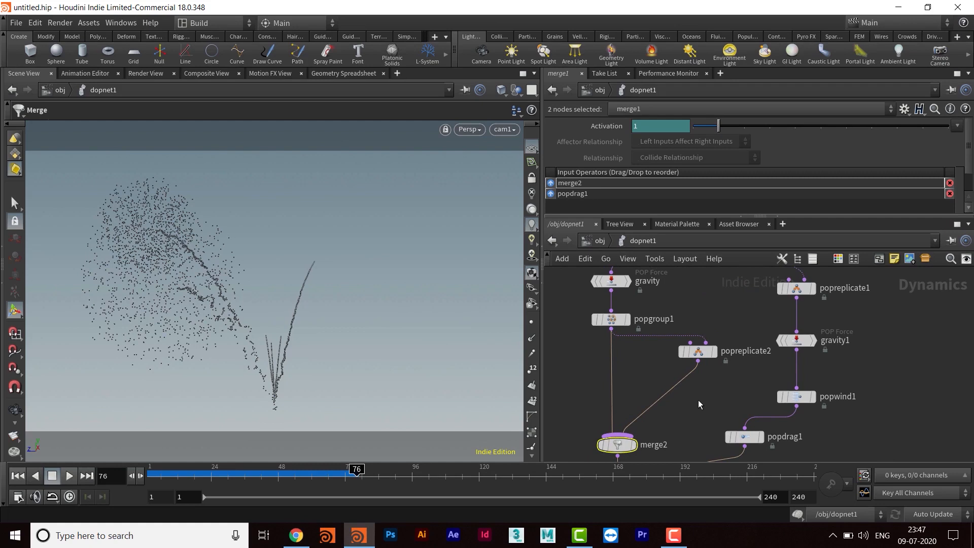
middle_drag(698, 400, 709, 395)
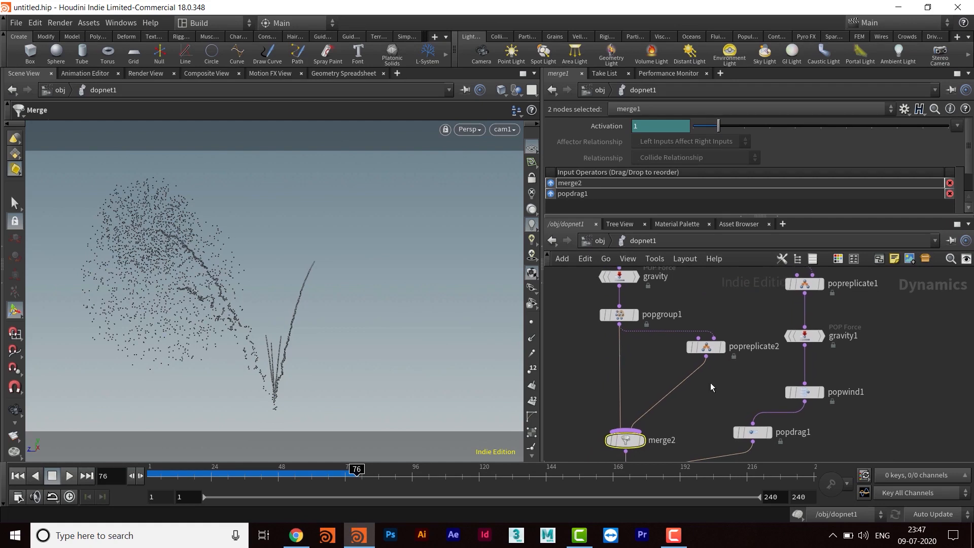
- Add a POP Drag node on the wire between popreplicate2 and merge2
key(Tab)
text(popd)
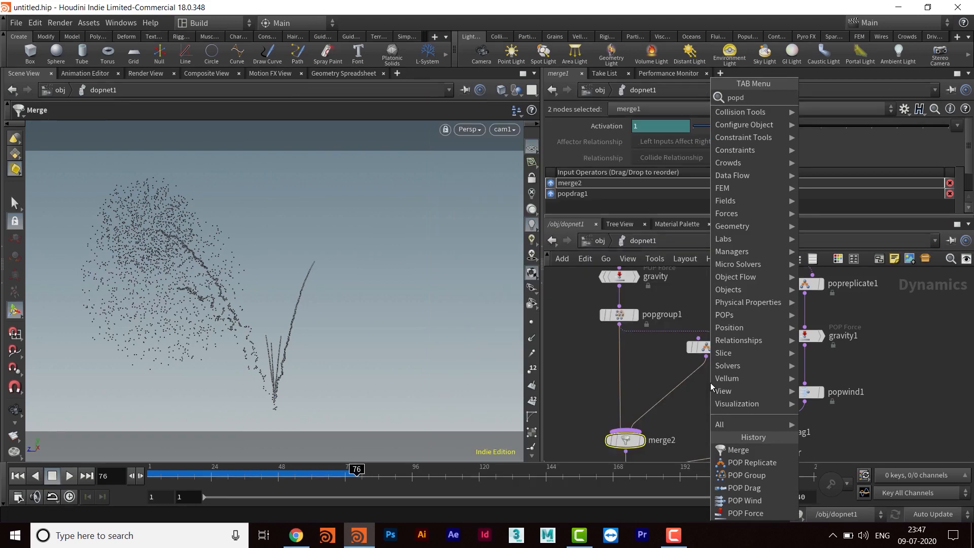
key(Return)
click(711, 383)
mouse_move(710, 384)
mouse_down()
mouse_move(683, 385)
mouse_move(709, 389)
mouse_up()
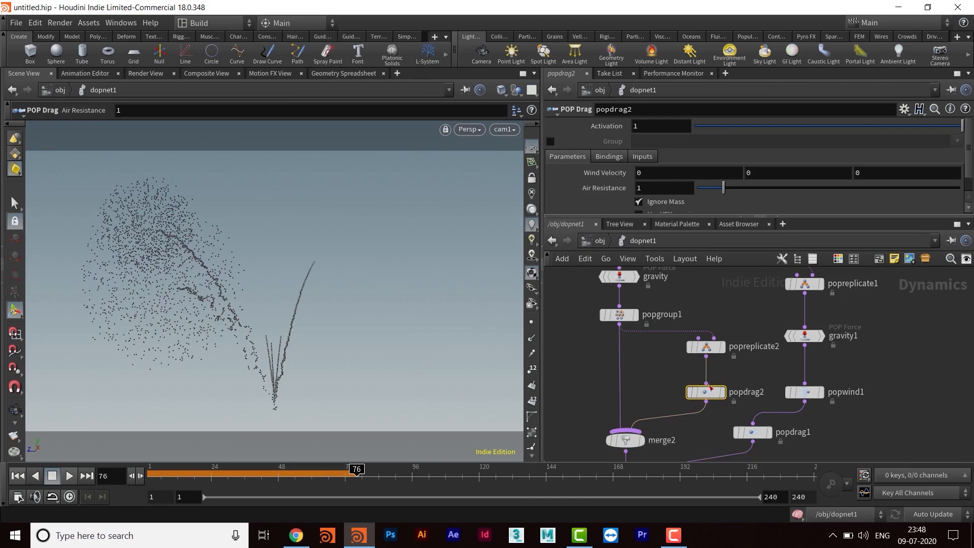
- Set popdrag2's Air Resistance to .5 and replay the simulation from the first frame
key(BackSpace)
text(.5)
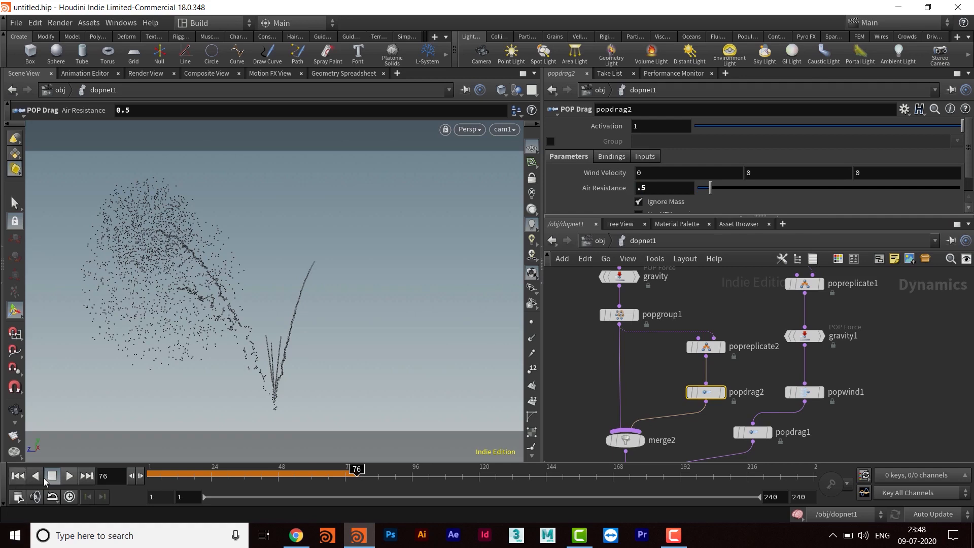
click(20, 478)
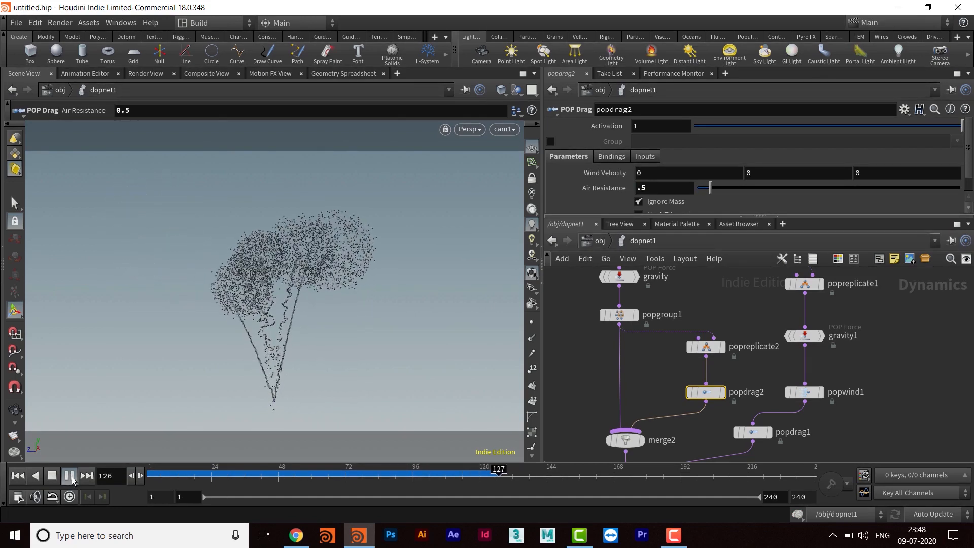
- Set popdrag2's Air Resistance to .7 and move the node closer beneath popreplicate2
click(70, 476)
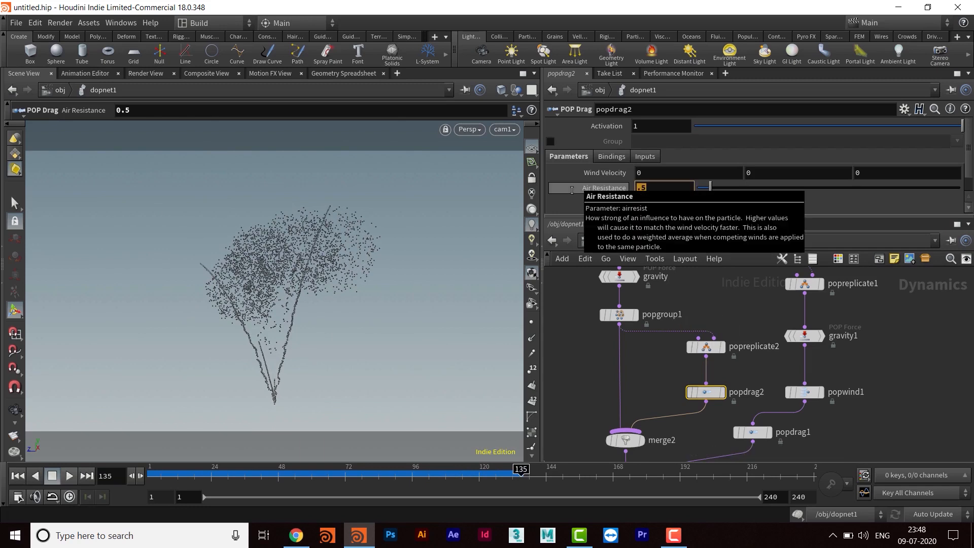
key(Return)
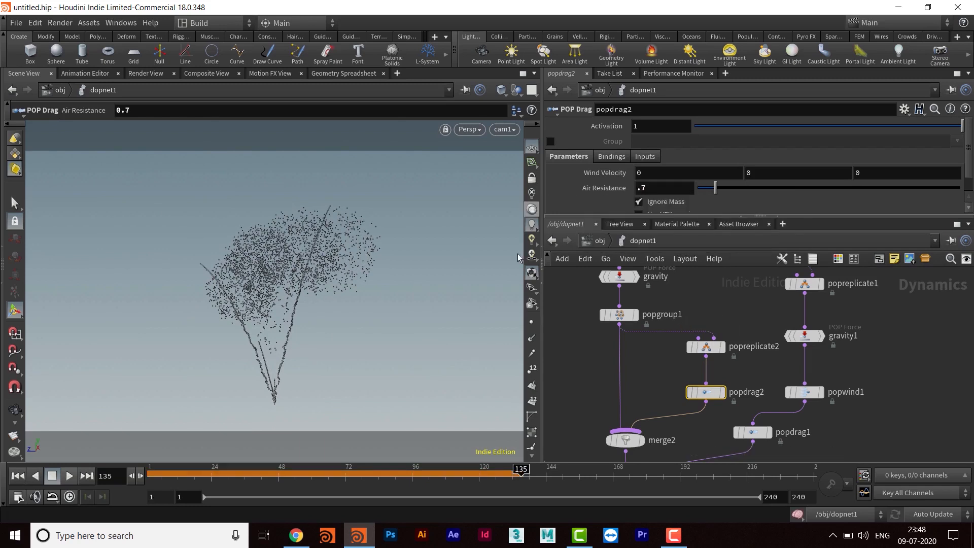
middle_drag(704, 433, 700, 448)
drag(702, 410, 700, 397)
middle_drag(701, 396, 692, 370)
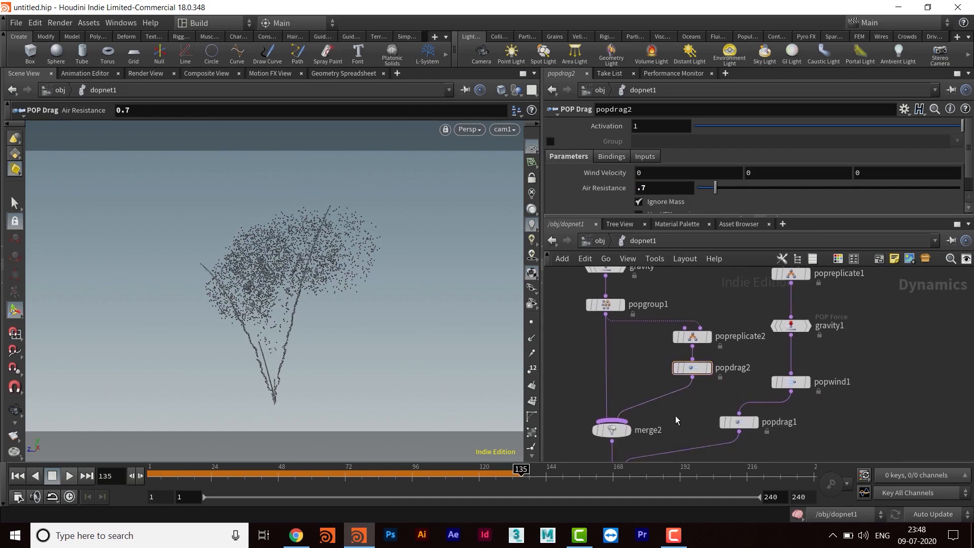
- Add a POP Force node on the wire between popdrag2 and merge2
key(Tab)
text(pop)
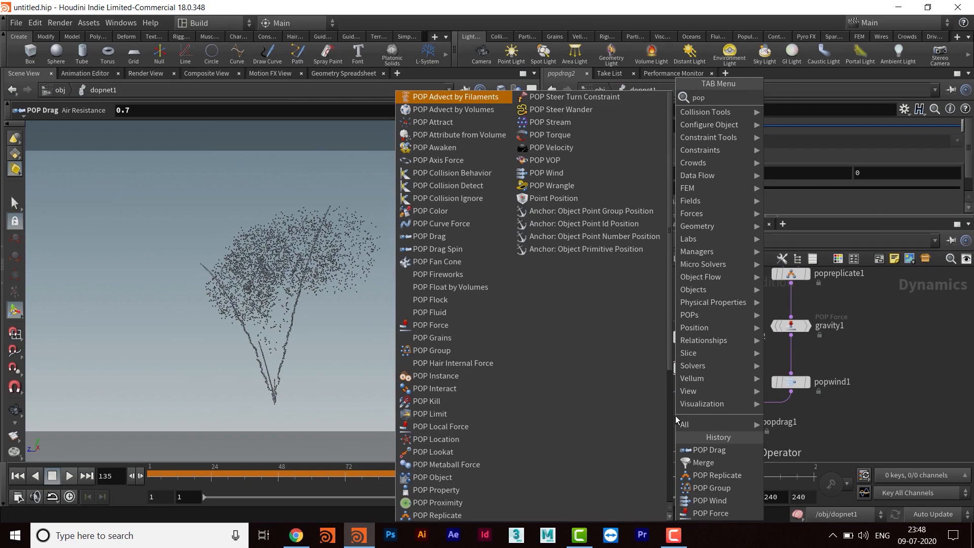
text(for)
key(Return)
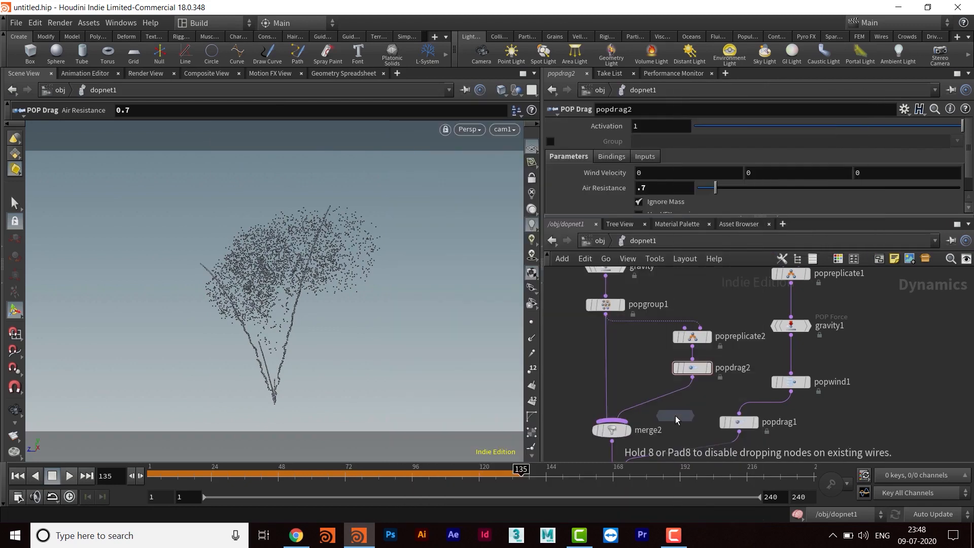
click(675, 416)
drag(675, 416, 694, 404)
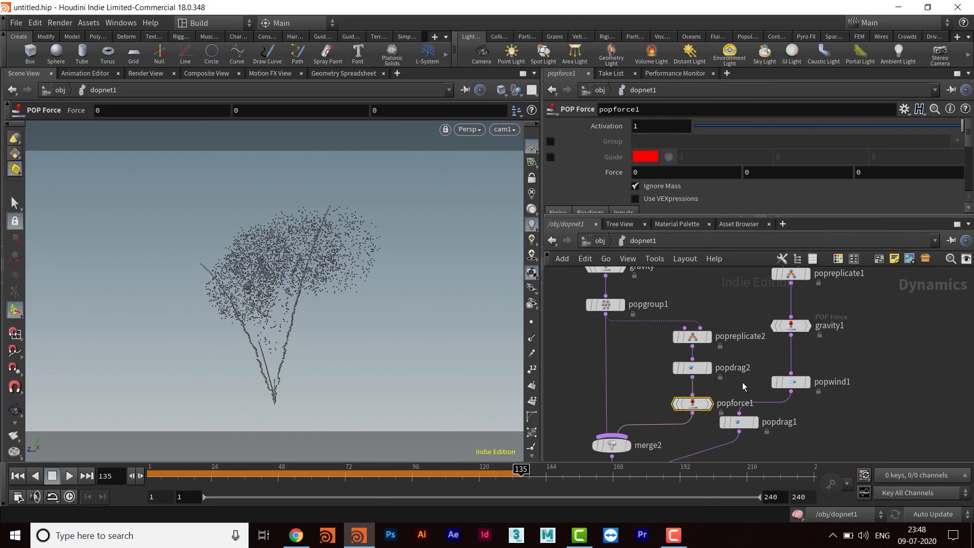
- Move popreplicate2, popdrag2 and popforce1 together, closer to the popgroup1 branch and away from the popwind1 chain
middle_drag(654, 313, 641, 317)
drag(706, 310, 658, 425)
drag(735, 380, 711, 378)
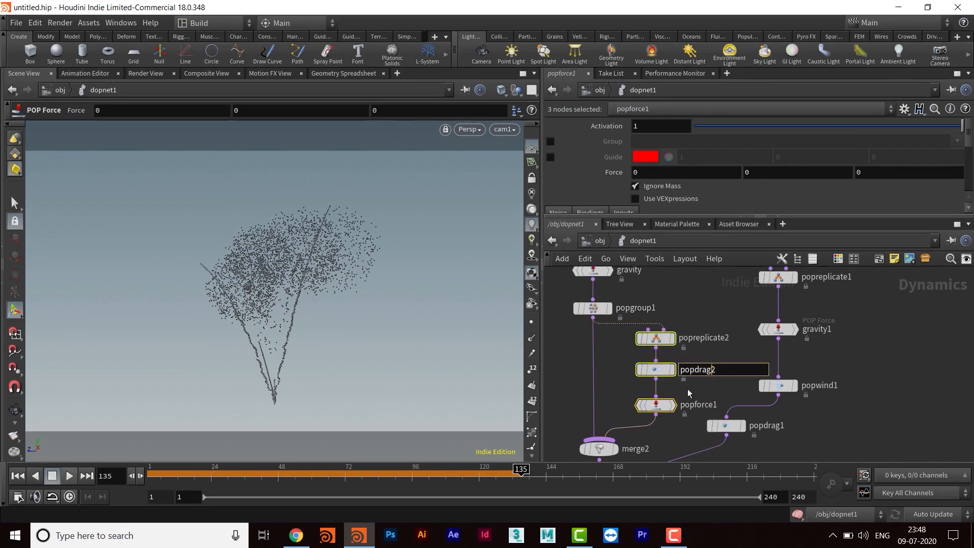
- Set popforce1's Y Force to -1 and replay the simulation from the first frame
click(664, 405)
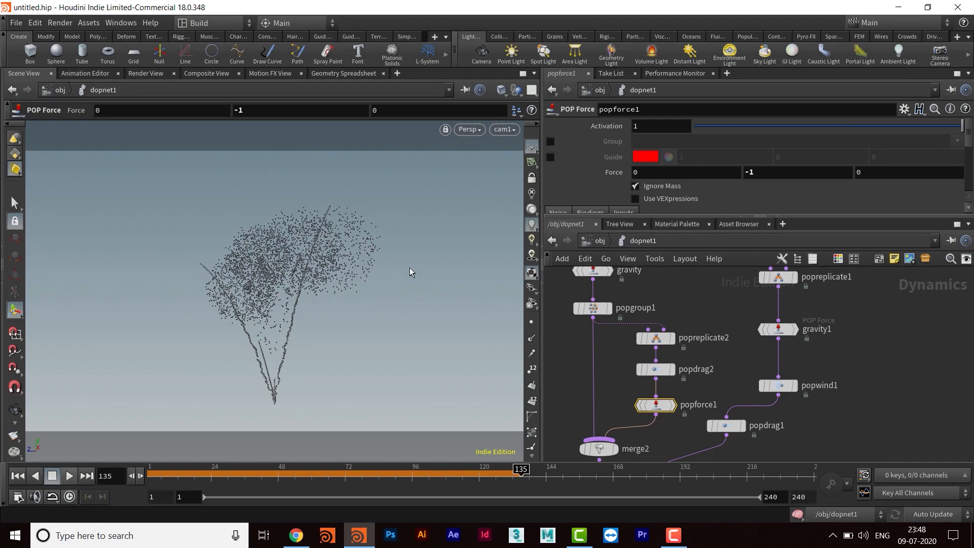
click(18, 476)
click(70, 477)
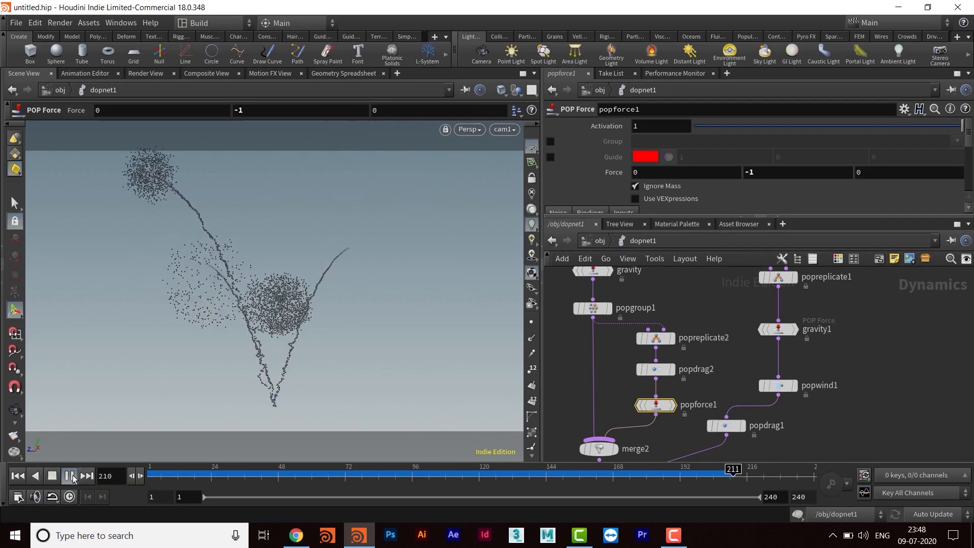
click(69, 477)
- Adjust popreplicate2's Life Expectancy among its Birth parameters and replay the simulation from the first frame
middle_drag(725, 326, 718, 330)
click(649, 342)
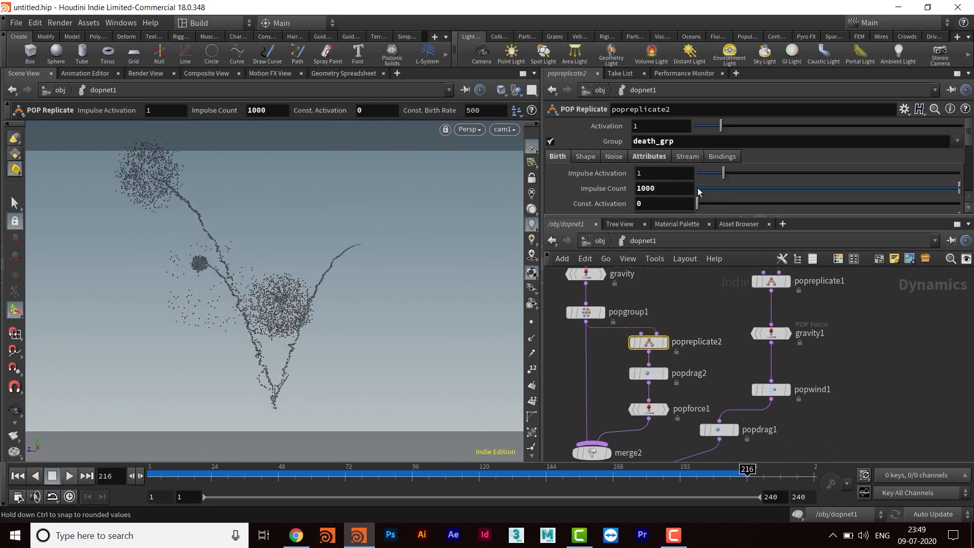
drag(699, 214, 700, 339)
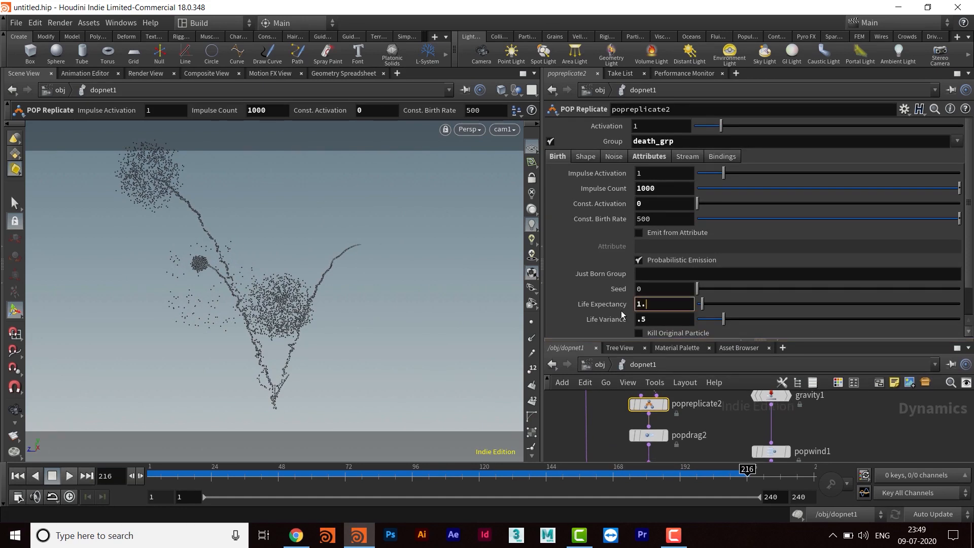
drag(663, 339, 662, 212)
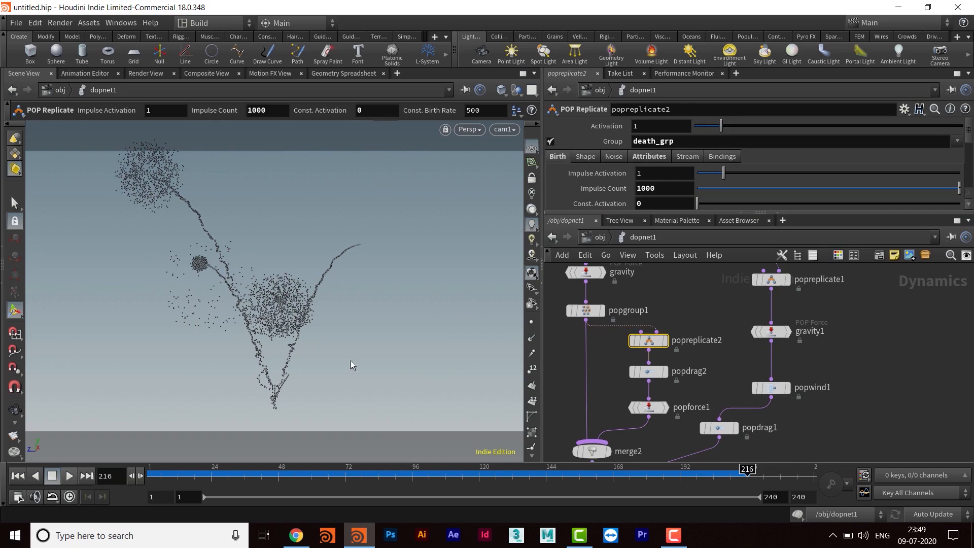
click(22, 477)
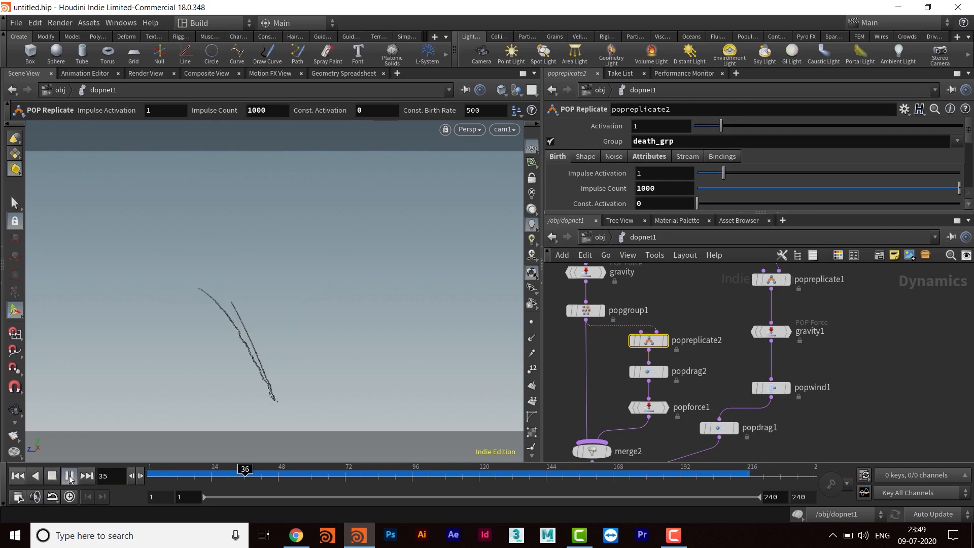